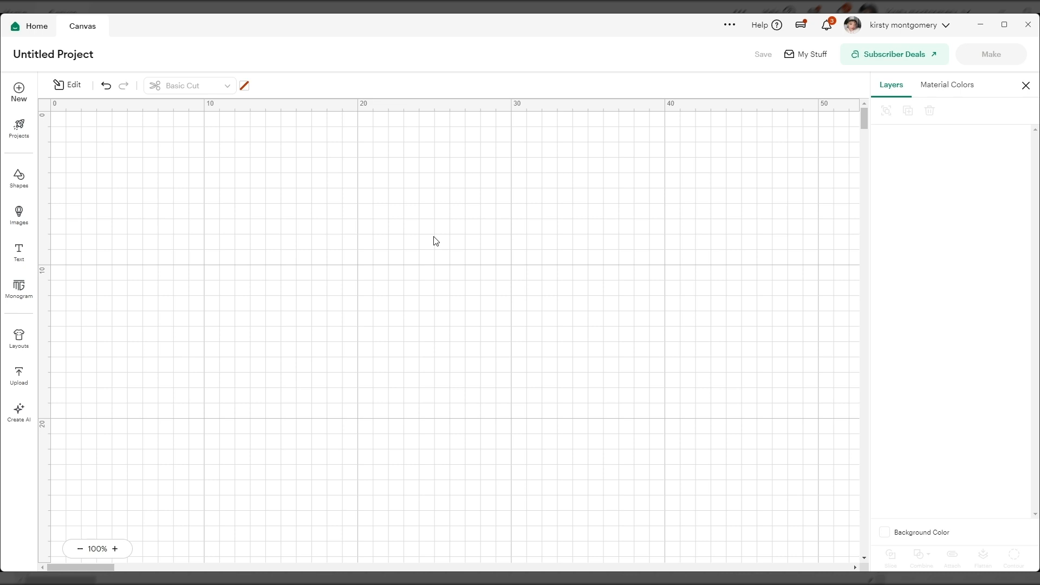
Step: Insert the rose-topped Books image from the image library, shrink it to about 13.73 × 13.54 cm and reposition it on the canvas
{"action": "left_click", "coordinate": [28, 237]}
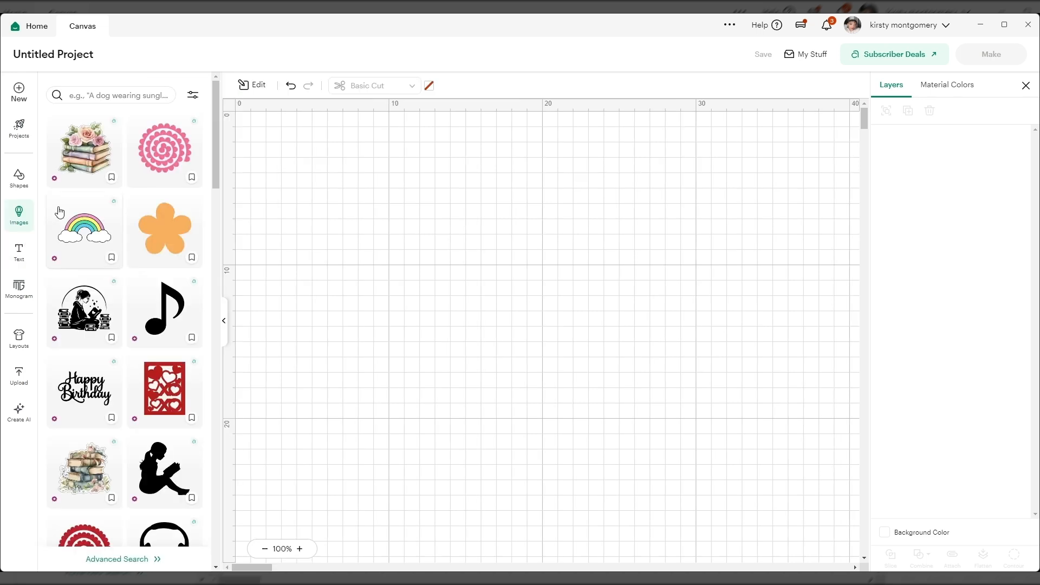
{"action": "left_click", "coordinate": [79, 148]}
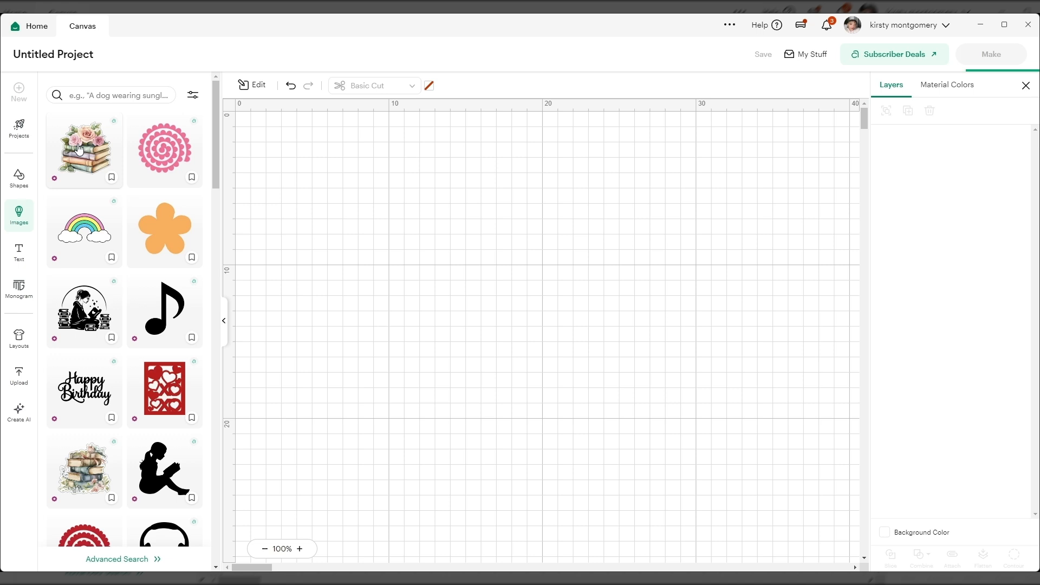
{"action": "left_click", "coordinate": [225, 323]}
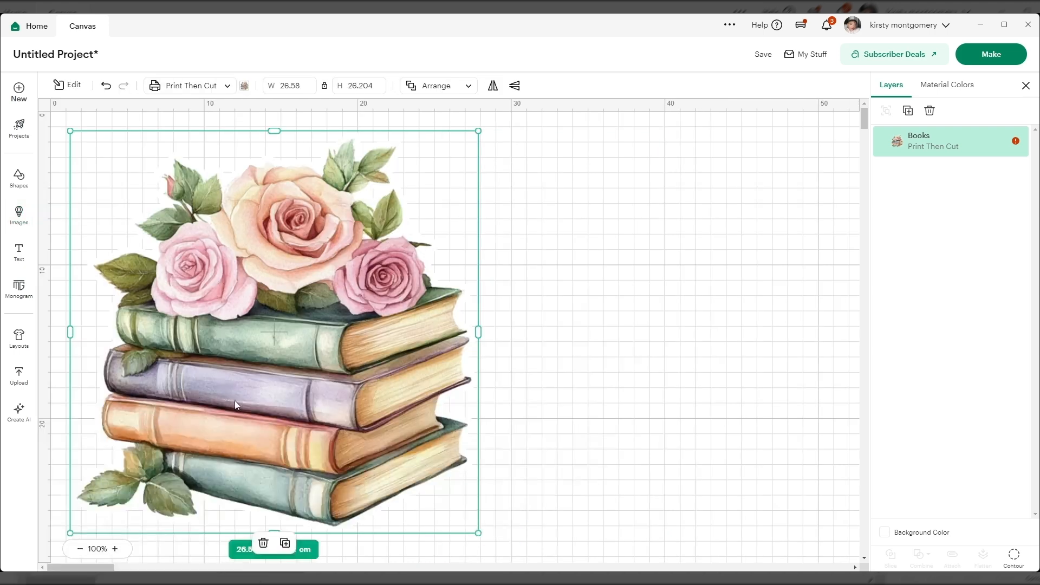
{"action": "left_click_drag", "start_coordinate": [294, 422], "coordinate": [496, 425]}
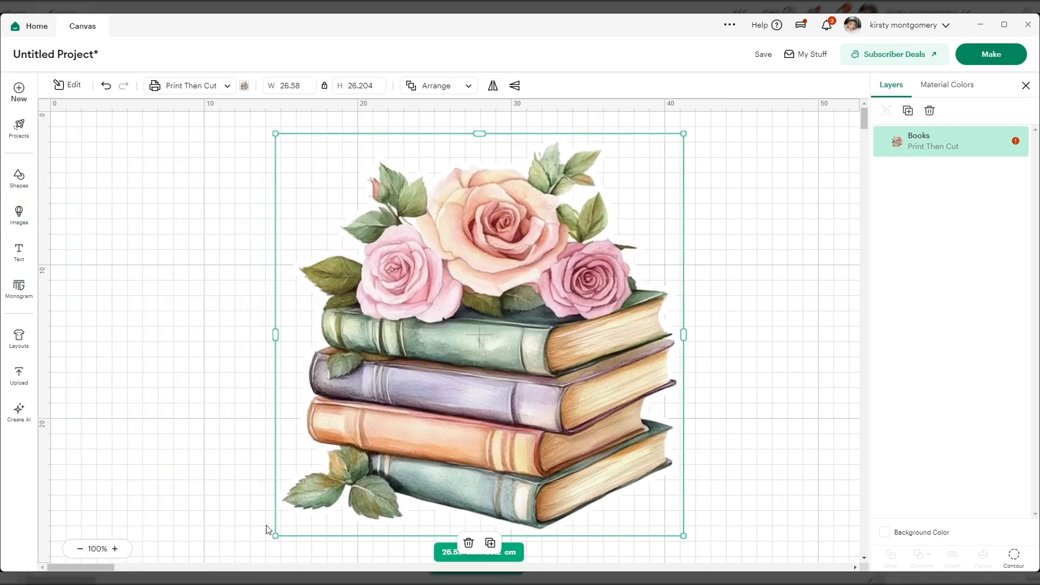
{"action": "left_click_drag", "start_coordinate": [275, 535], "coordinate": [473, 341]}
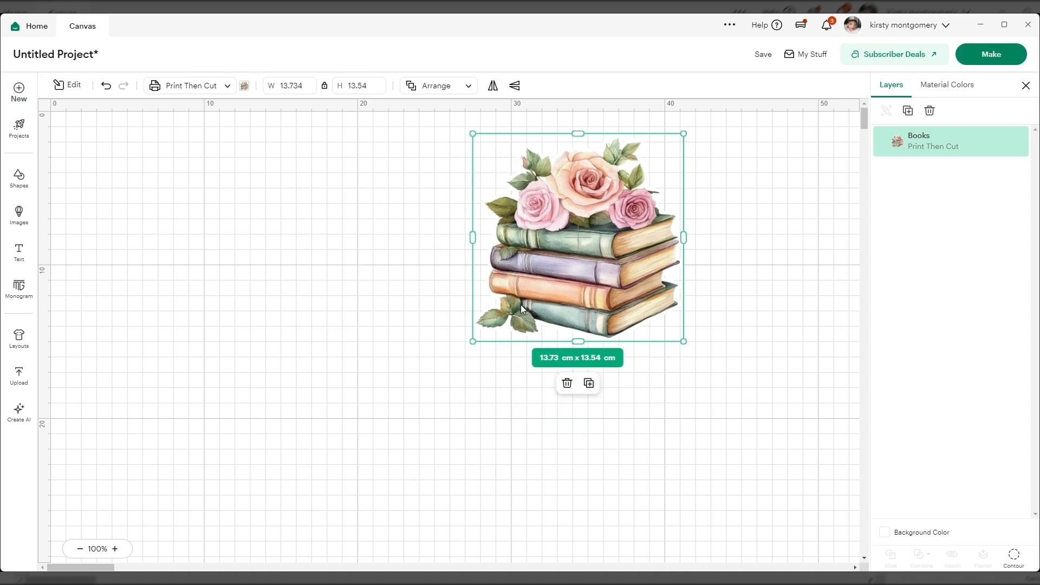
{"action": "left_click_drag", "start_coordinate": [575, 239], "coordinate": [545, 303]}
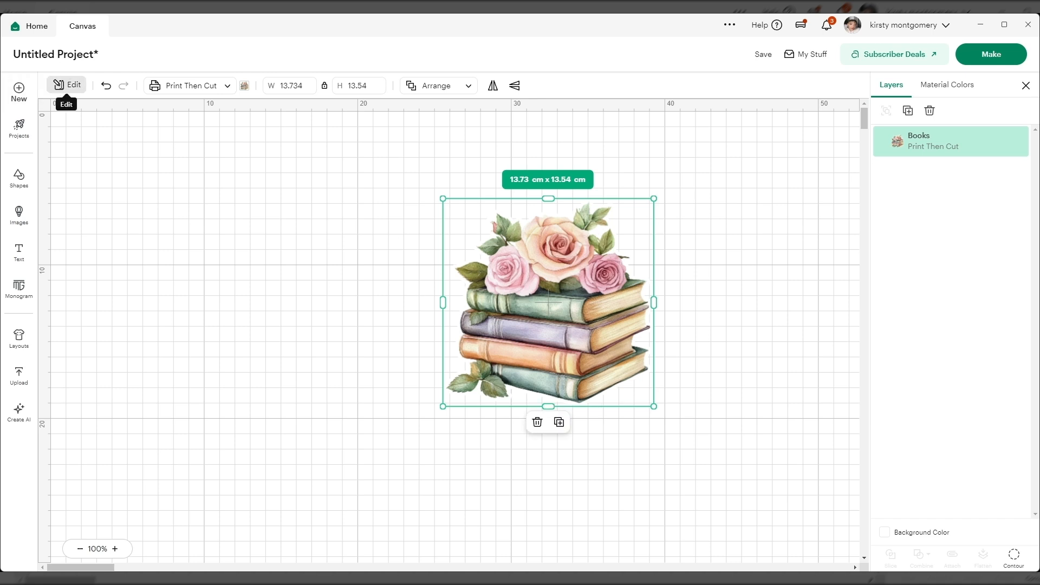
Step: Apply the Sticker effect to the Books image and move the resulting sticker closer to the middle of the visible canvas
{"action": "left_click", "coordinate": [60, 85]}
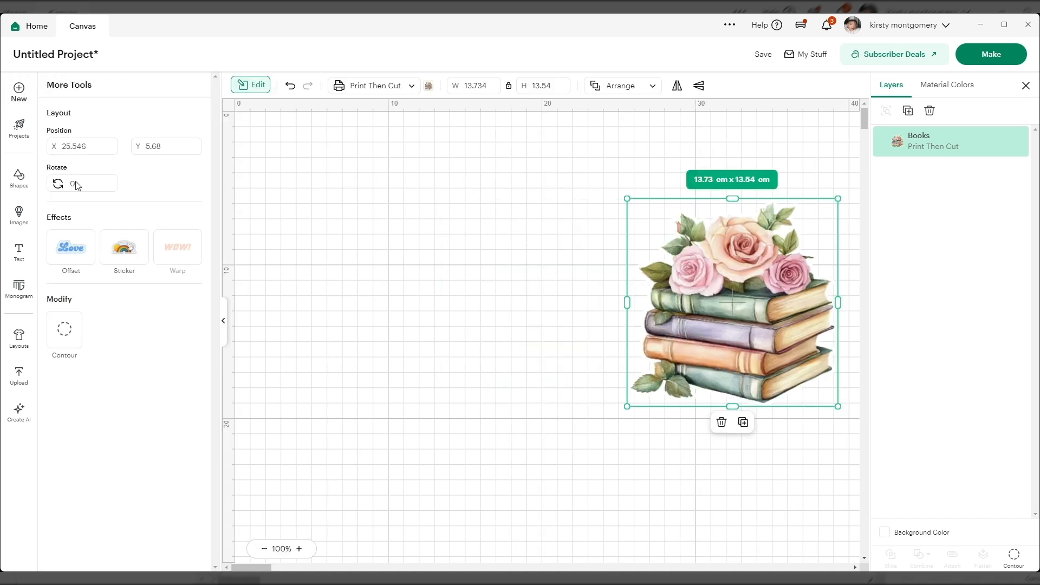
{"action": "left_click", "coordinate": [126, 259]}
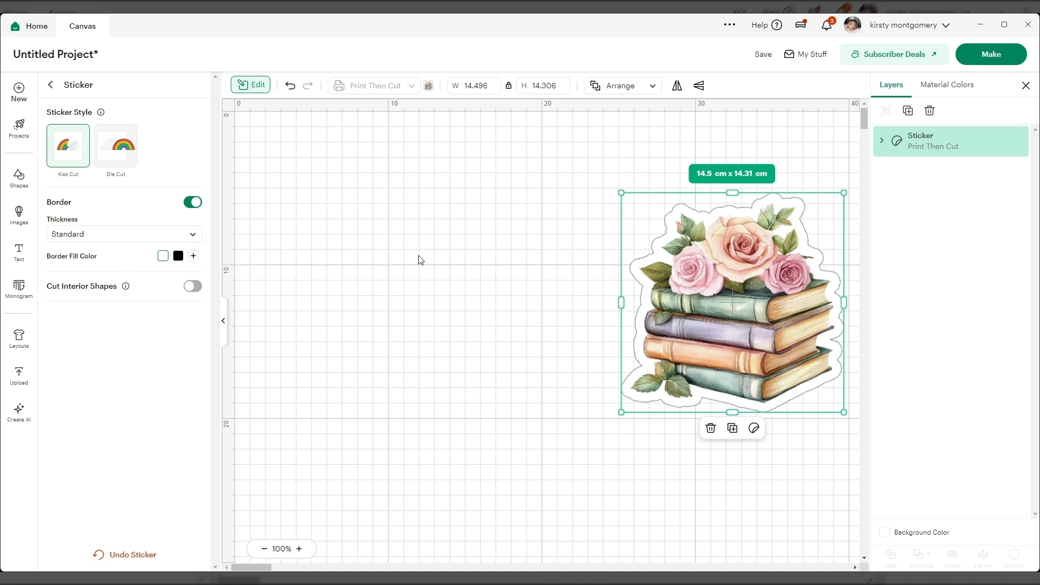
{"action": "left_click_drag", "start_coordinate": [729, 304], "coordinate": [499, 302]}
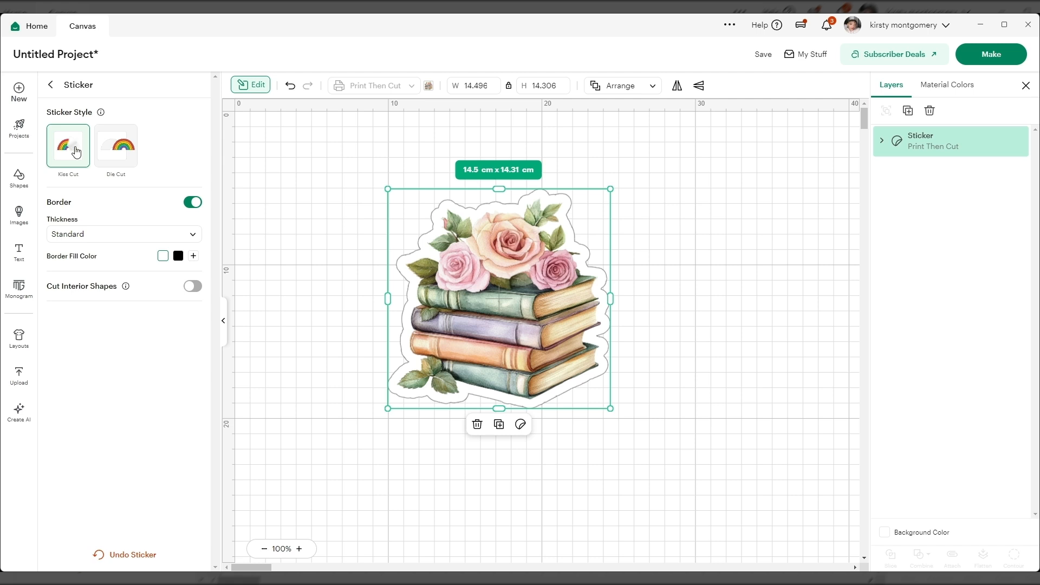
Step: Switch the sticker style to Die Cut and back to Kiss Cut, and toggle its border off and on again
{"action": "left_click", "coordinate": [124, 157]}
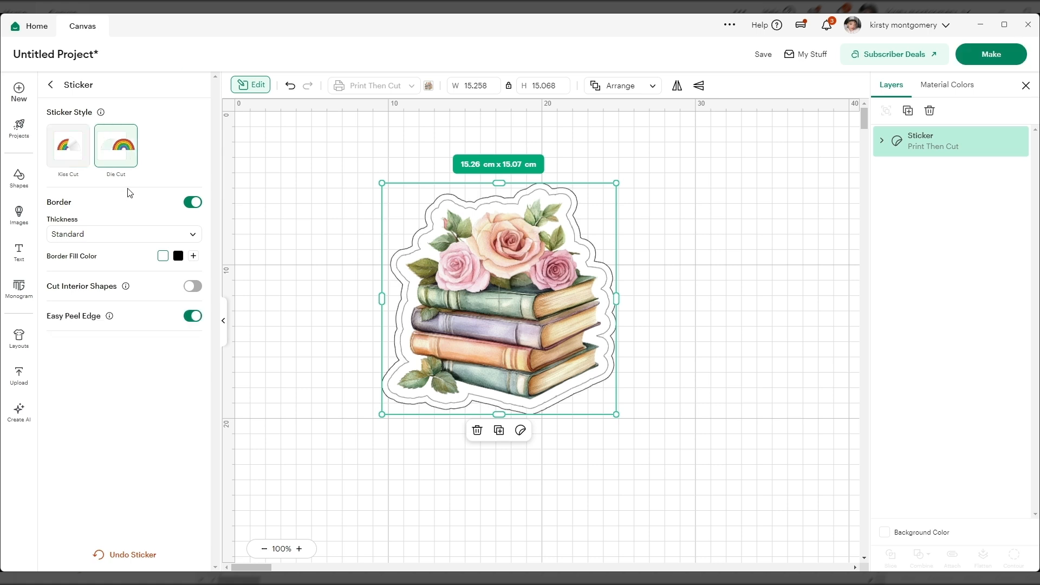
{"action": "left_click", "coordinate": [58, 149]}
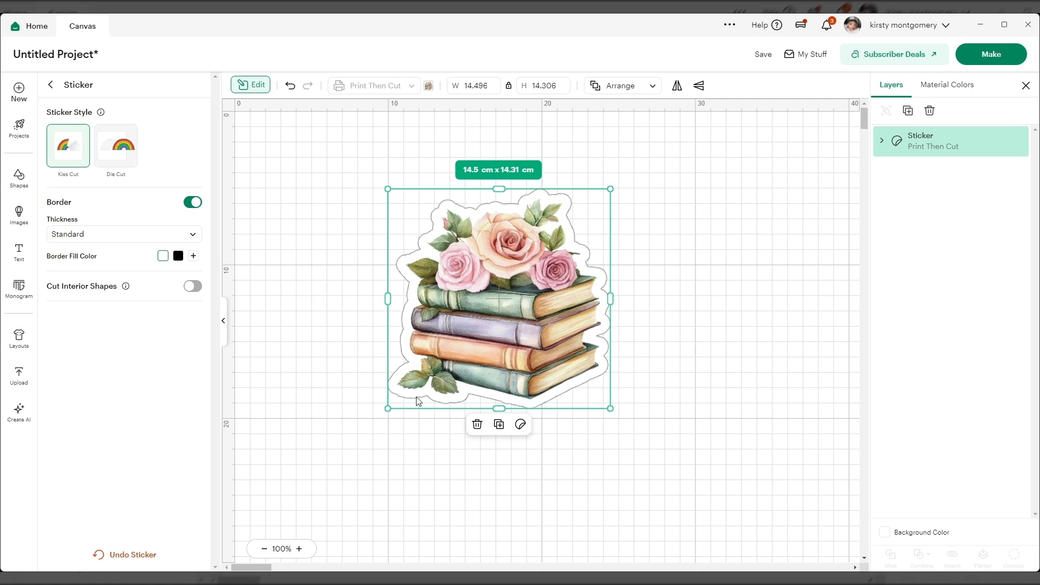
{"action": "left_click", "coordinate": [191, 202]}
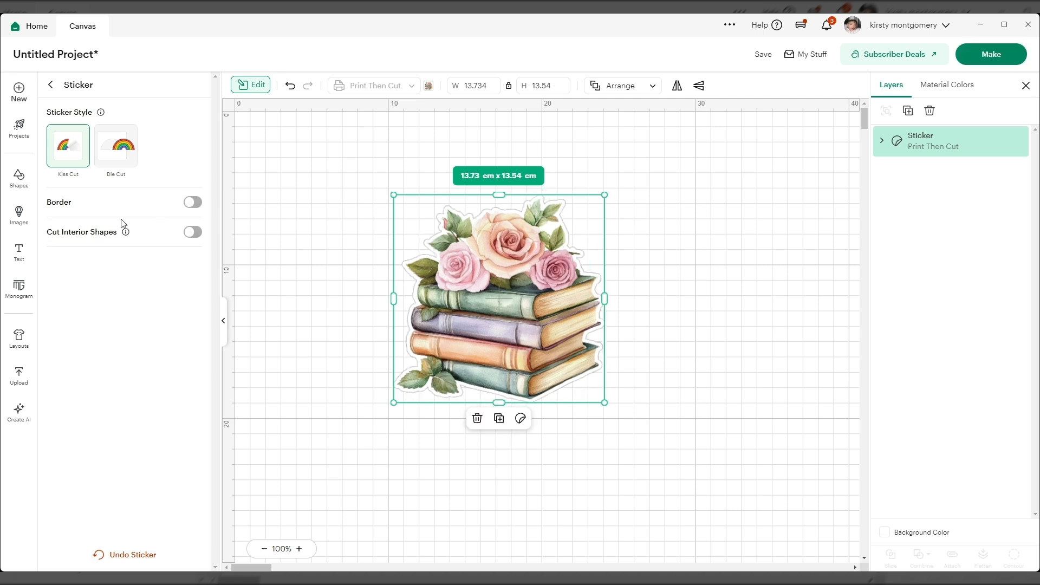
{"action": "left_click", "coordinate": [195, 203]}
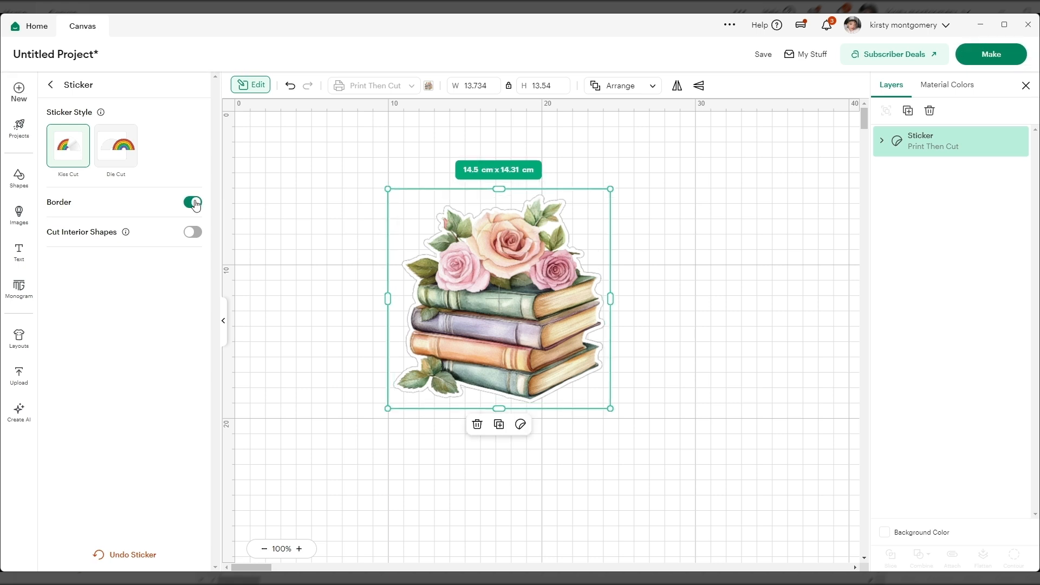
Step: Try the Thin border thickness on the books sticker and return it to Standard
{"action": "left_click", "coordinate": [131, 235]}
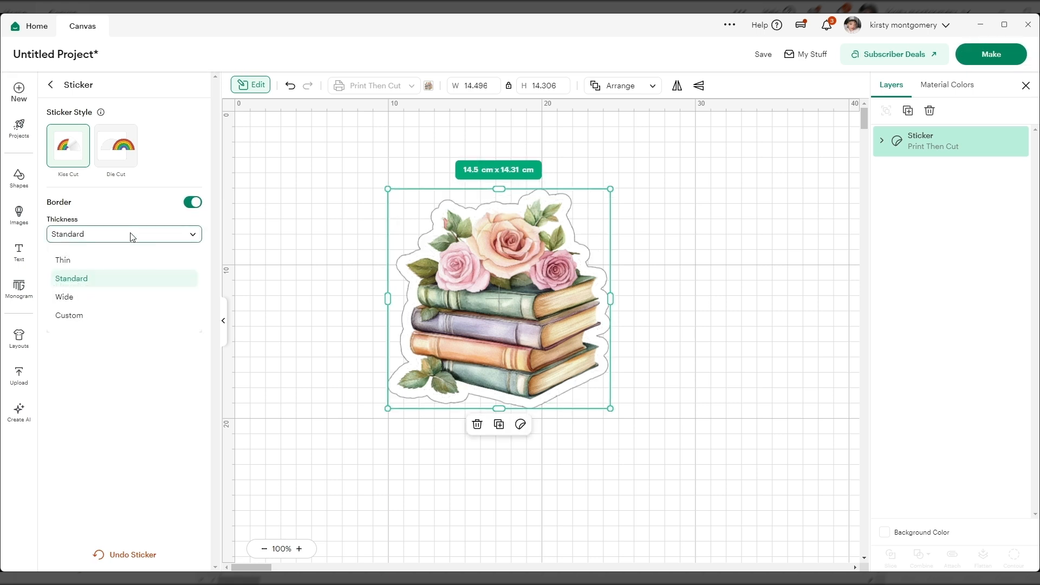
{"action": "left_click", "coordinate": [69, 263]}
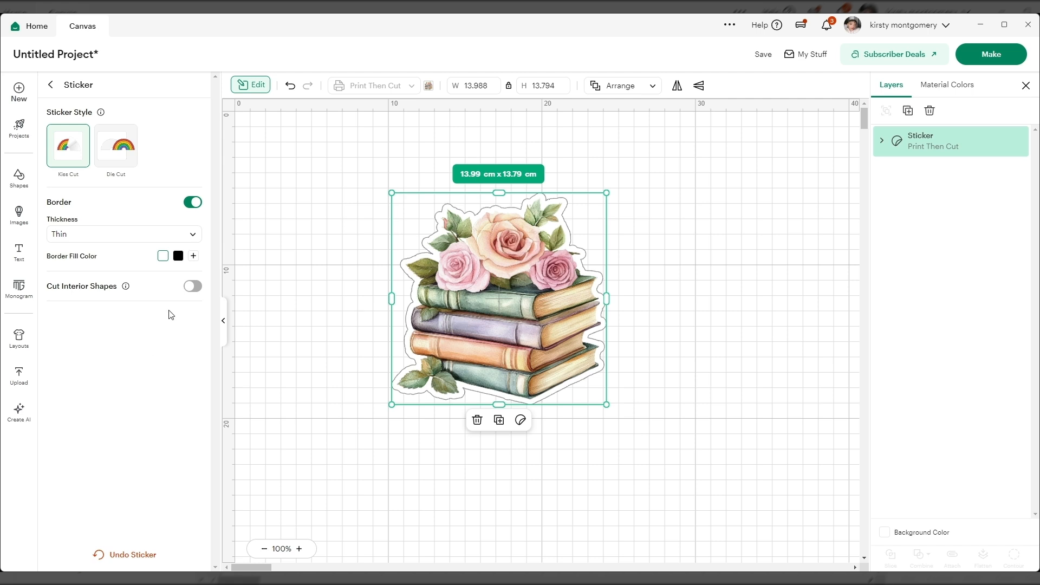
{"action": "left_click", "coordinate": [191, 237]}
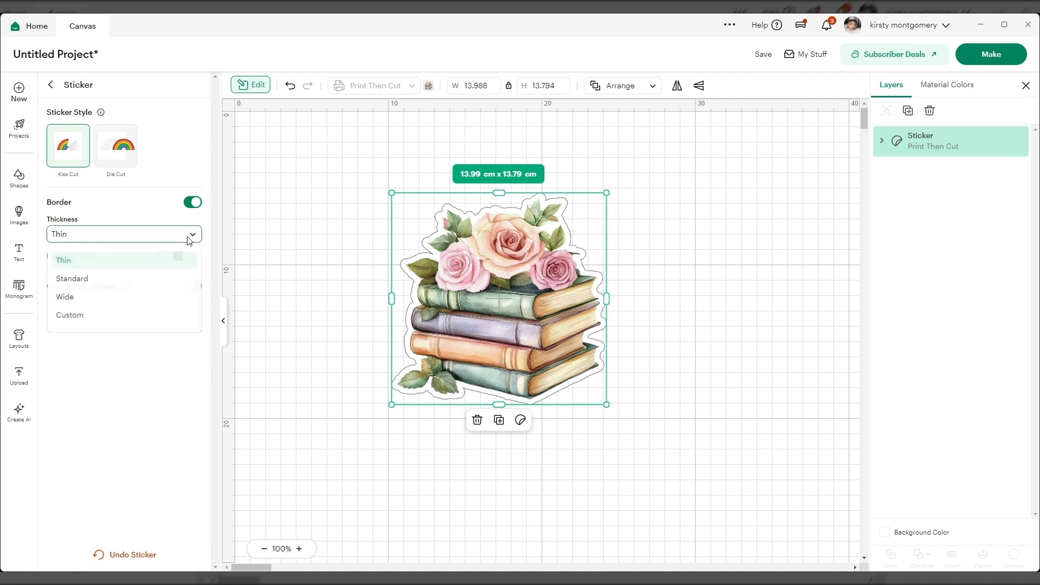
{"action": "left_click", "coordinate": [108, 280]}
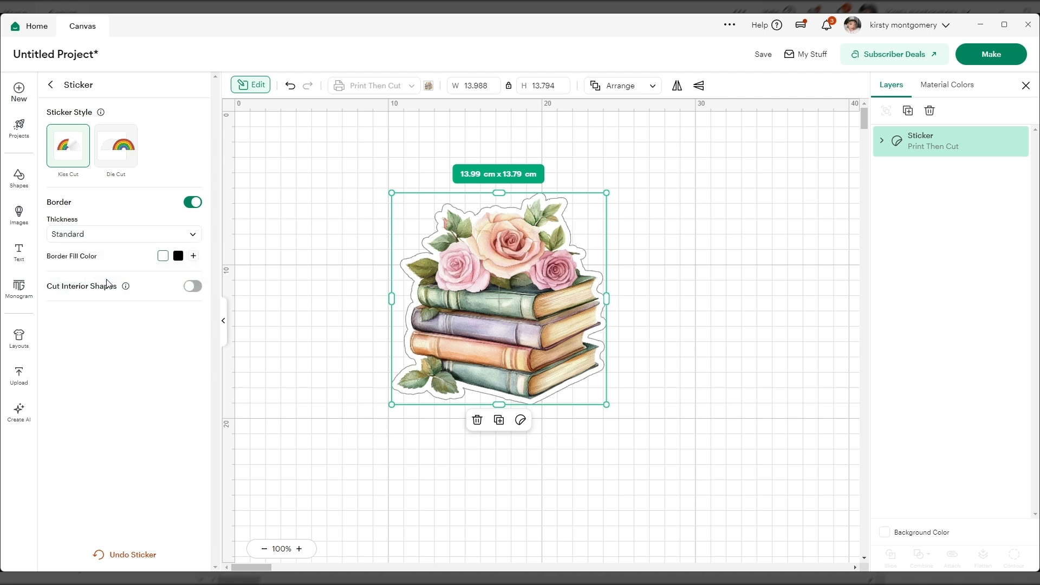
Step: Switch the sticker's border to a custom thickness and reduce it gradually to 0 cm
{"action": "left_click", "coordinate": [169, 236]}
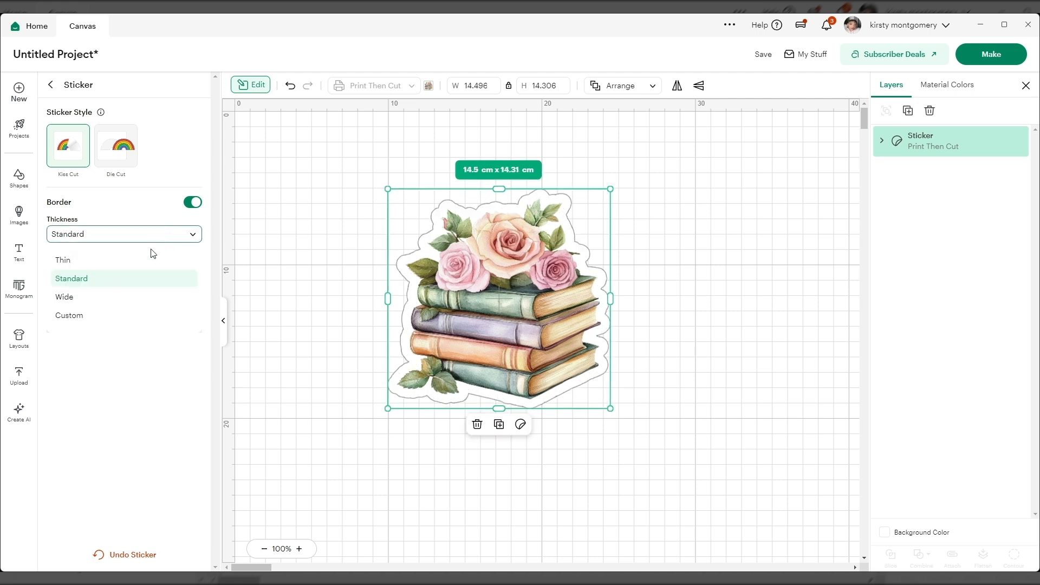
{"action": "left_click", "coordinate": [85, 317]}
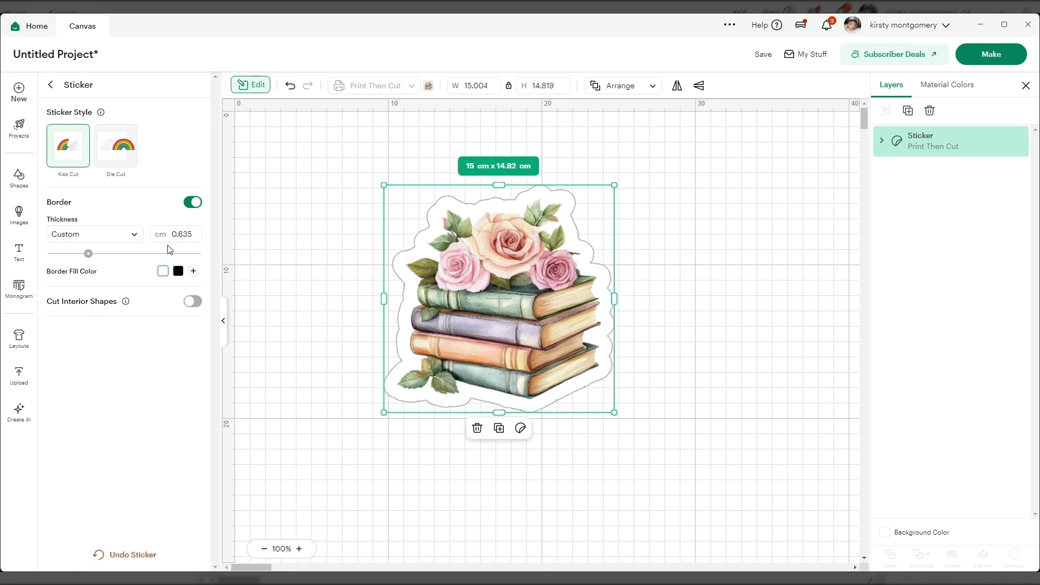
{"action": "left_click_drag", "start_coordinate": [88, 254], "coordinate": [79, 258]}
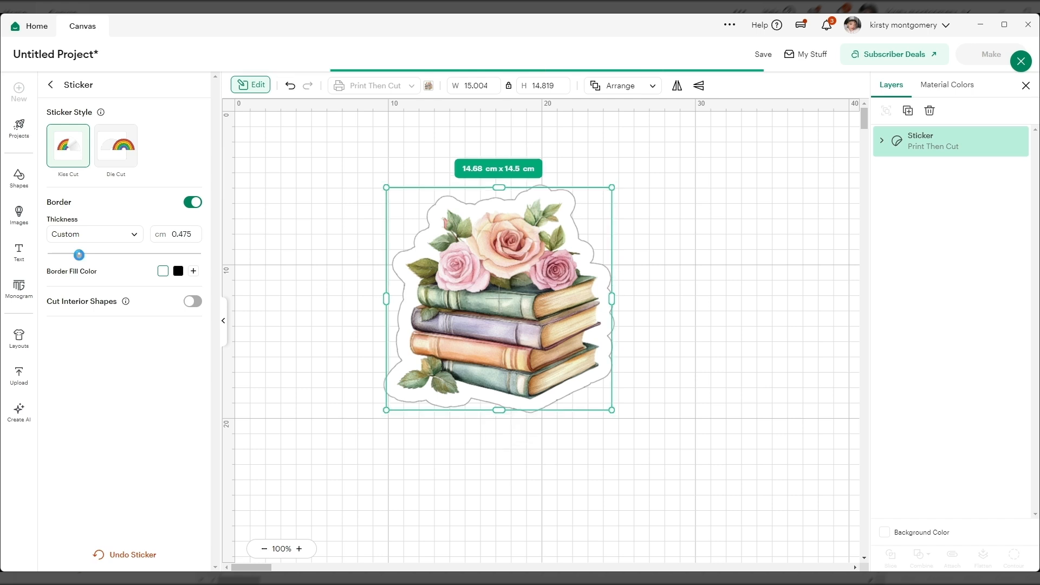
{"action": "left_click_drag", "start_coordinate": [80, 259], "coordinate": [57, 262]}
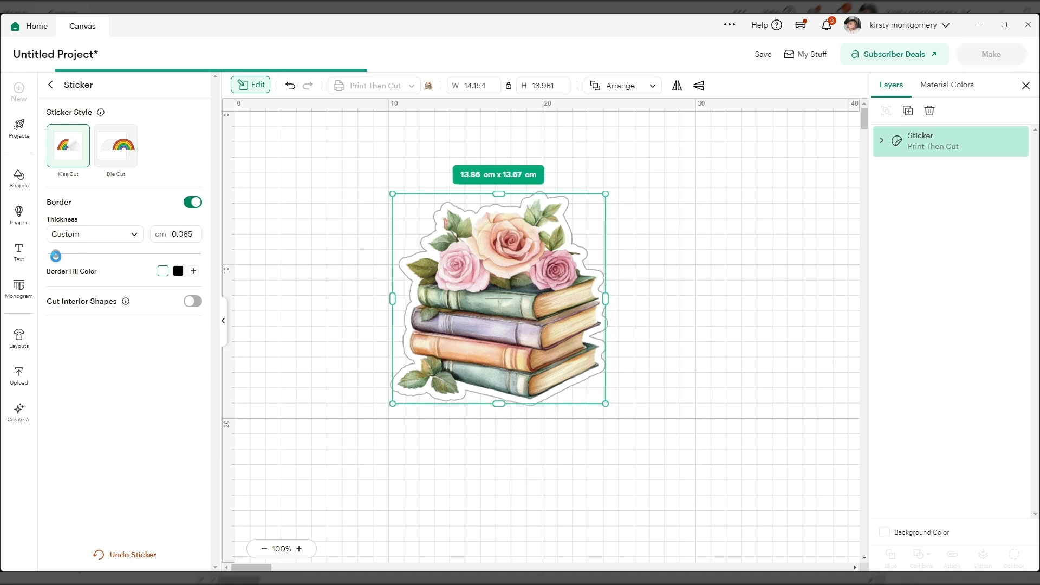
{"action": "left_click_drag", "start_coordinate": [58, 262], "coordinate": [53, 262]}
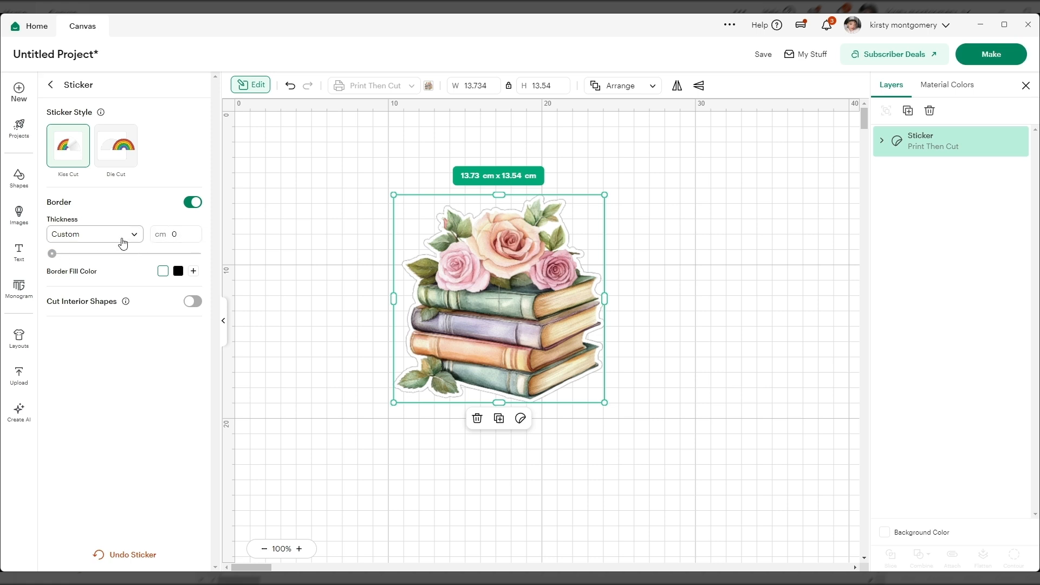
Step: Set the sticker's border thickness to Thin and try a black border fill before returning it to white
{"action": "left_click", "coordinate": [130, 235]}
{"action": "left_click", "coordinate": [86, 265]}
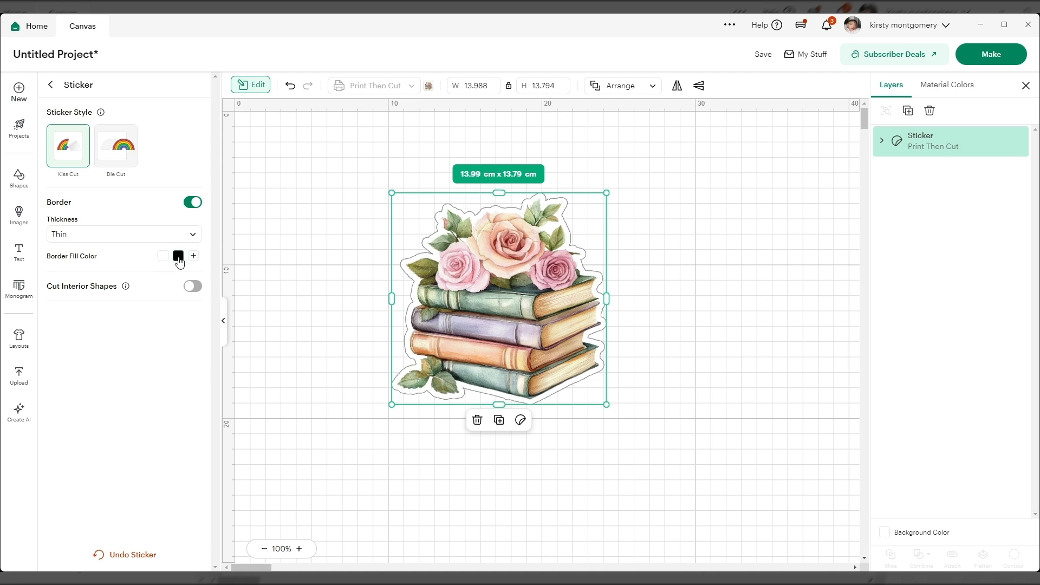
{"action": "left_click", "coordinate": [178, 258]}
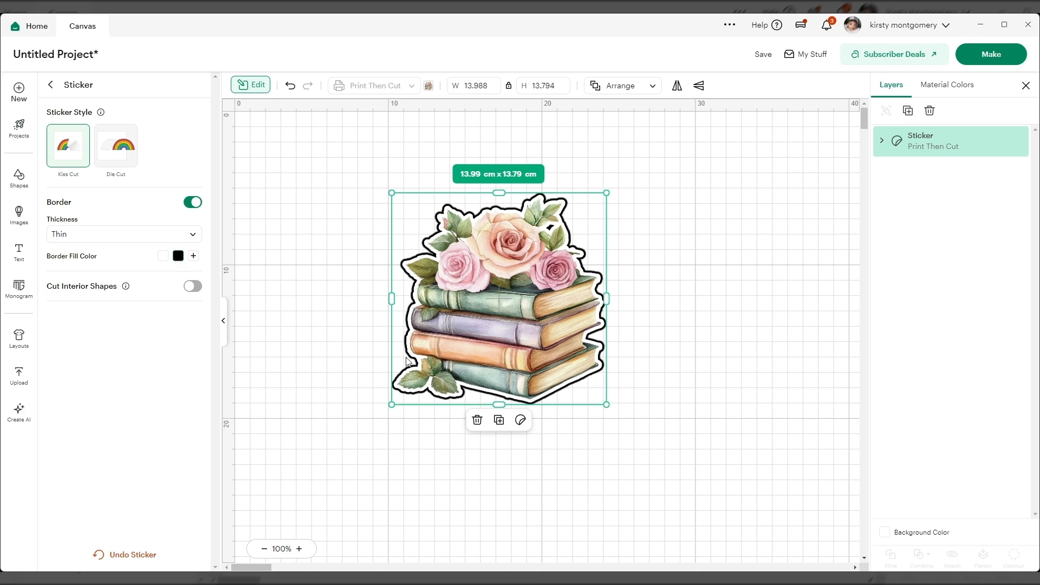
{"action": "left_click", "coordinate": [164, 258]}
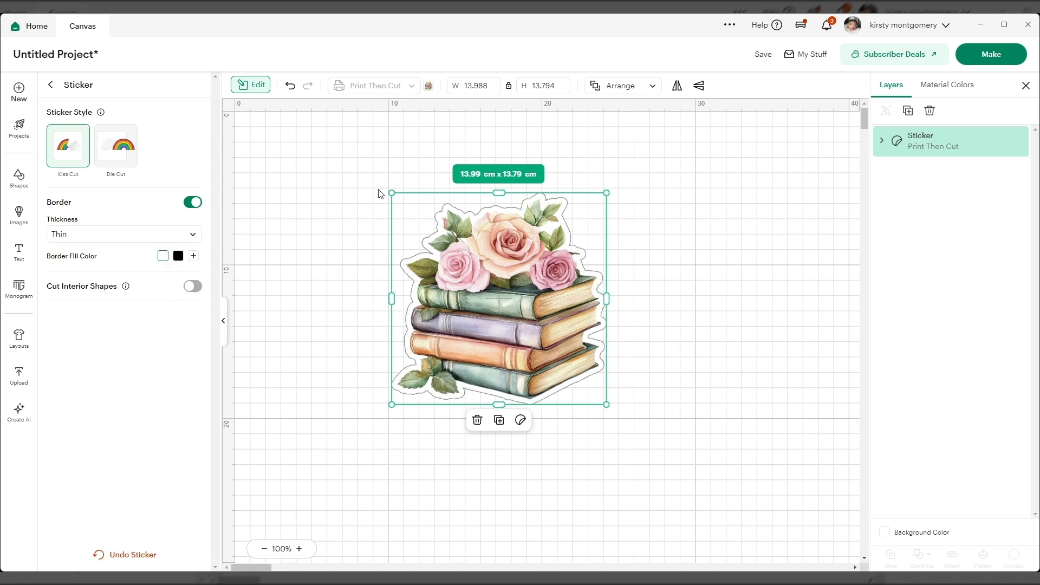
Step: Toggle cutting of interior shapes for the sticker and undo the whole Sticker effect on the Books image
{"action": "left_click", "coordinate": [196, 287]}
{"action": "left_click", "coordinate": [147, 556]}
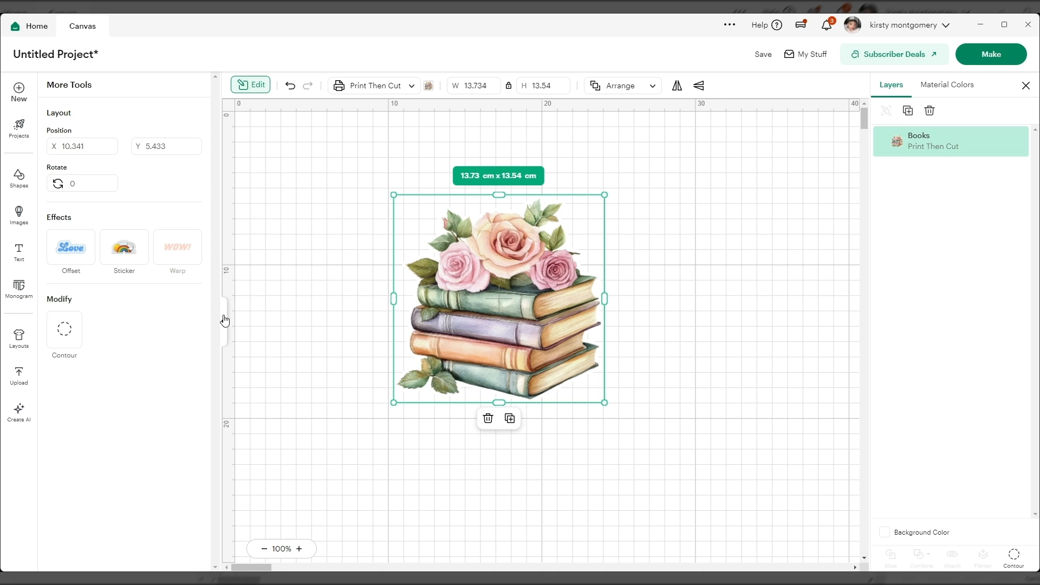
{"action": "left_click", "coordinate": [224, 319]}
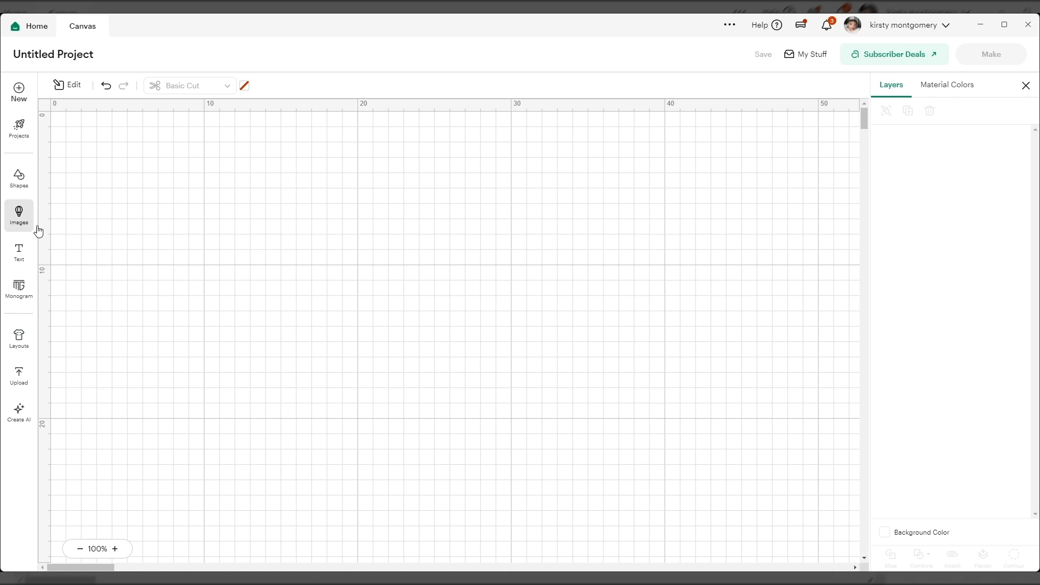
Step: Insert the black Book Lovers 2 image of a reading girl from the image library and move it toward the canvas centre
{"action": "left_click", "coordinate": [19, 215]}
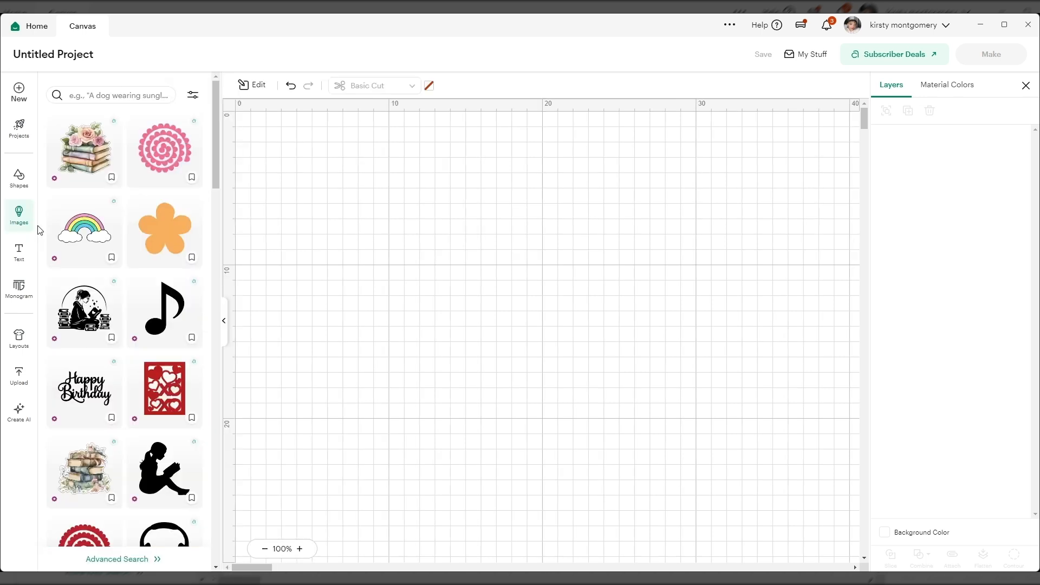
{"action": "left_click", "coordinate": [80, 328]}
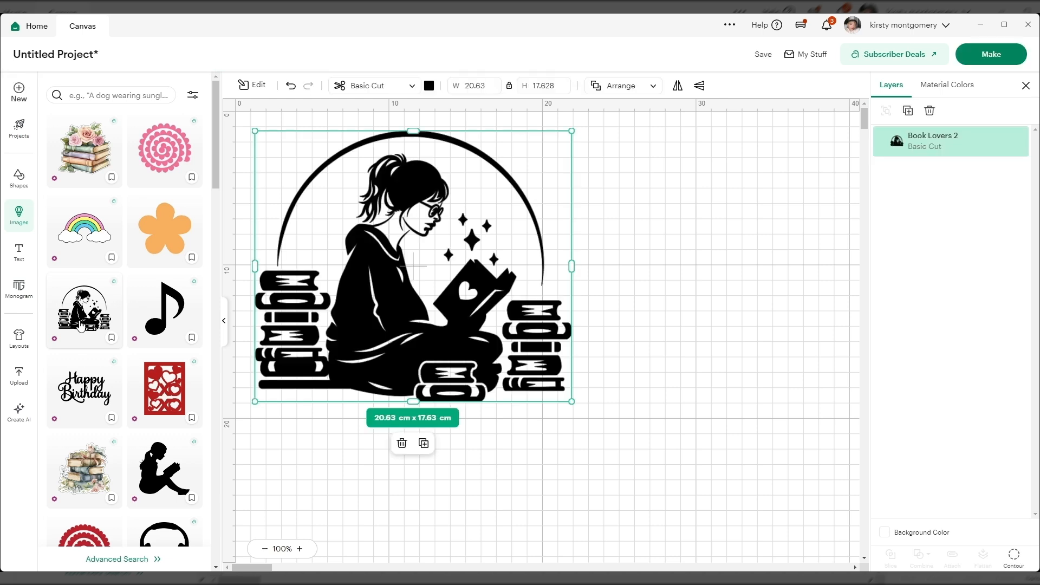
{"action": "left_click", "coordinate": [224, 320]}
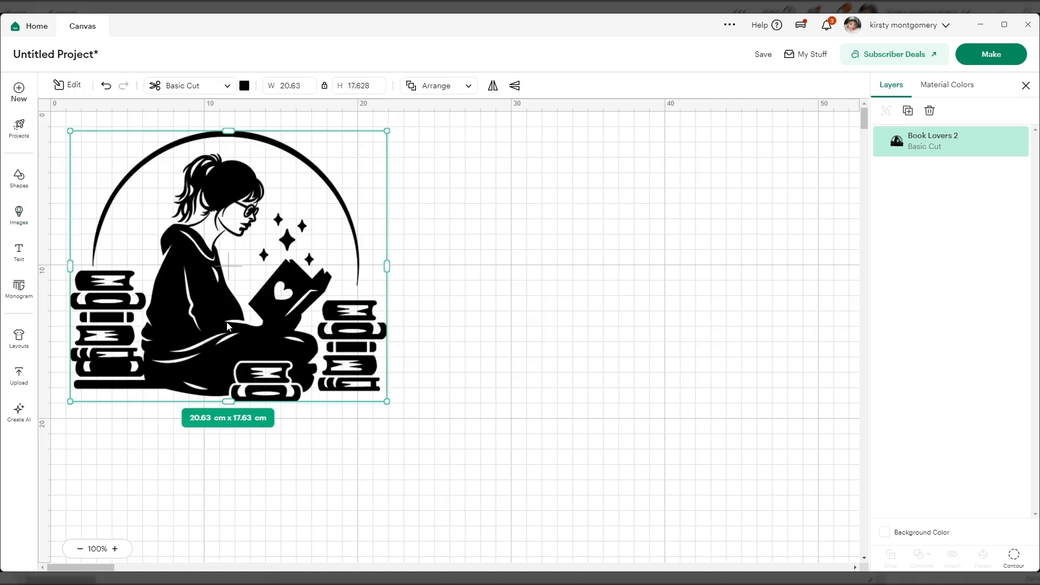
{"action": "left_click_drag", "start_coordinate": [246, 302], "coordinate": [494, 362]}
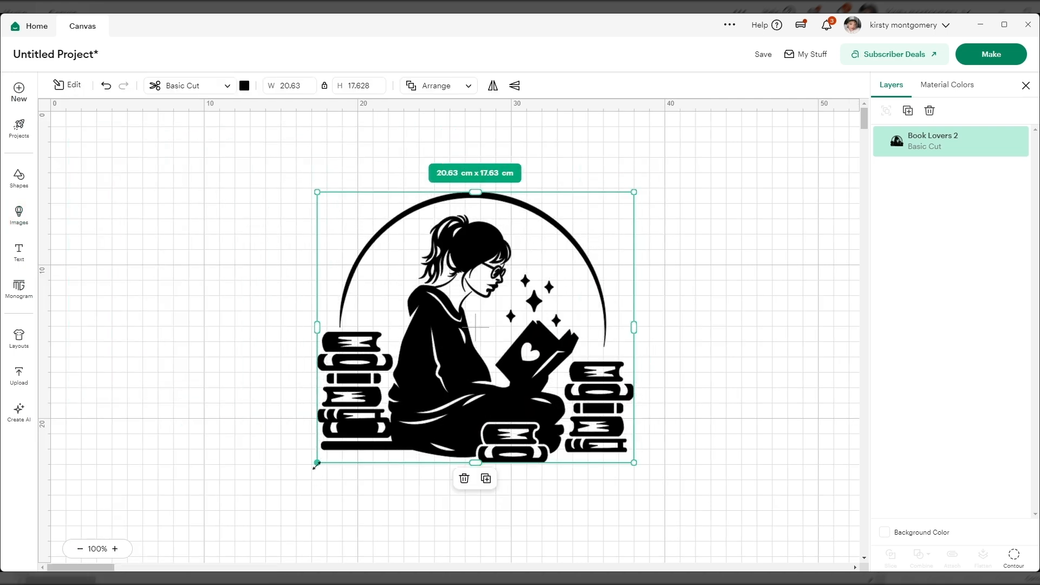
Step: Shrink the Book Lovers 2 image to about 10.6 × 9.06 cm and reposition it on the canvas
{"action": "left_click_drag", "start_coordinate": [317, 464], "coordinate": [462, 339]}
{"action": "left_click_drag", "start_coordinate": [532, 281], "coordinate": [418, 353]}
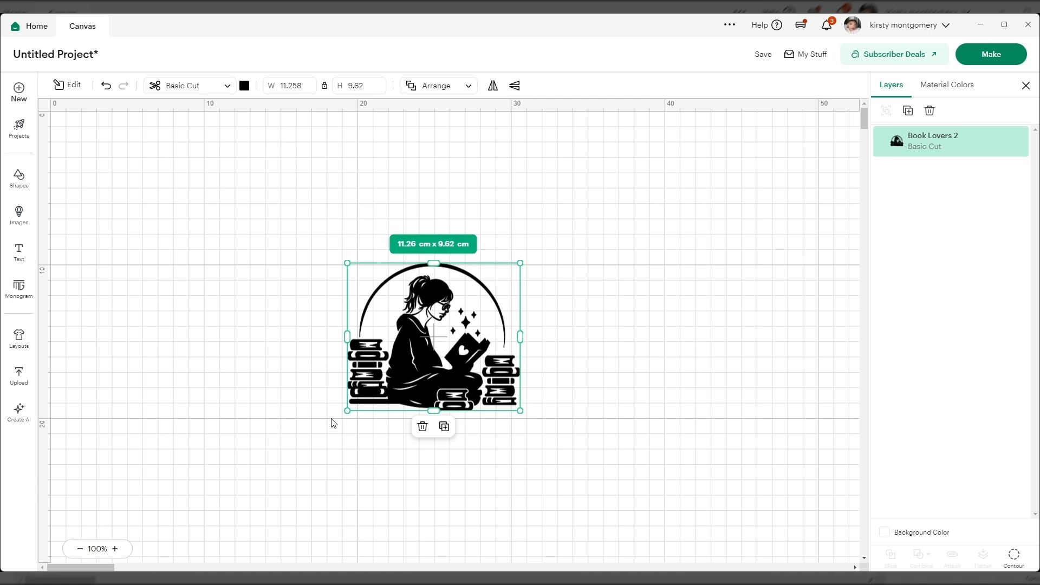
{"action": "left_click_drag", "start_coordinate": [347, 410], "coordinate": [358, 400]}
{"action": "left_click_drag", "start_coordinate": [430, 357], "coordinate": [390, 371]}
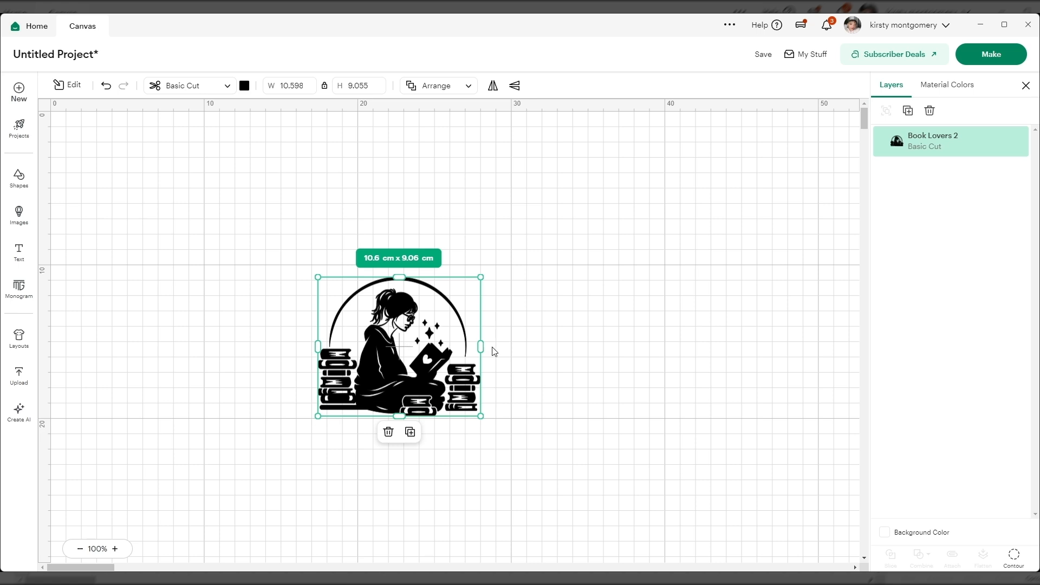
{"action": "left_click_drag", "start_coordinate": [406, 339], "coordinate": [426, 280]}
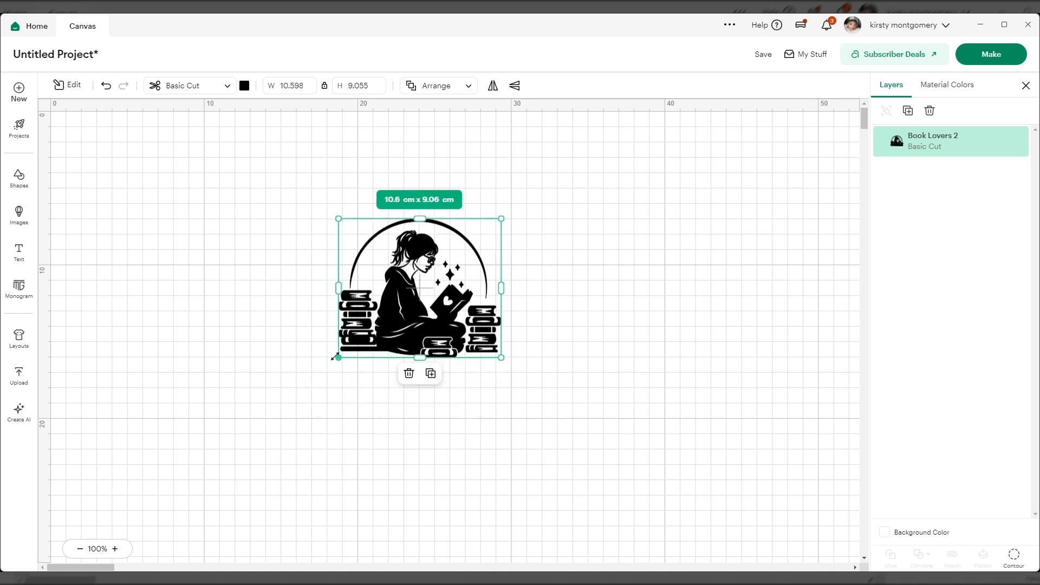
Step: Enlarge the Book Lovers 2 image to about 18 cm wide, move it back toward the canvas centre and deselect it
{"action": "left_click_drag", "start_coordinate": [333, 361], "coordinate": [221, 452]}
{"action": "left_click_drag", "start_coordinate": [364, 363], "coordinate": [440, 359]}
{"action": "left_click", "coordinate": [681, 316]}
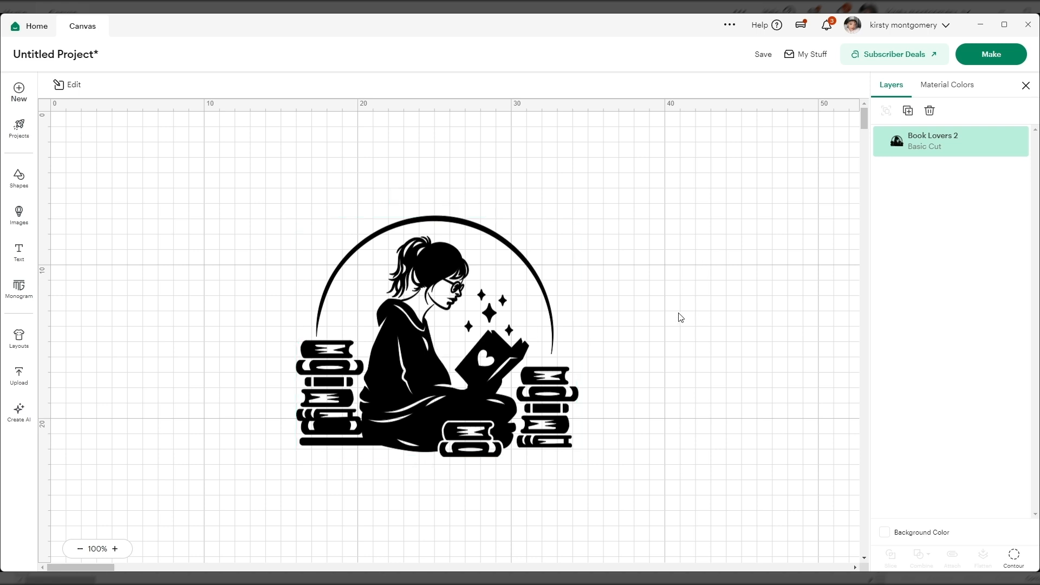
Step: Change the Book Lovers 2 image's operation to Print Then Cut and deselect it
{"action": "left_click", "coordinate": [410, 350]}
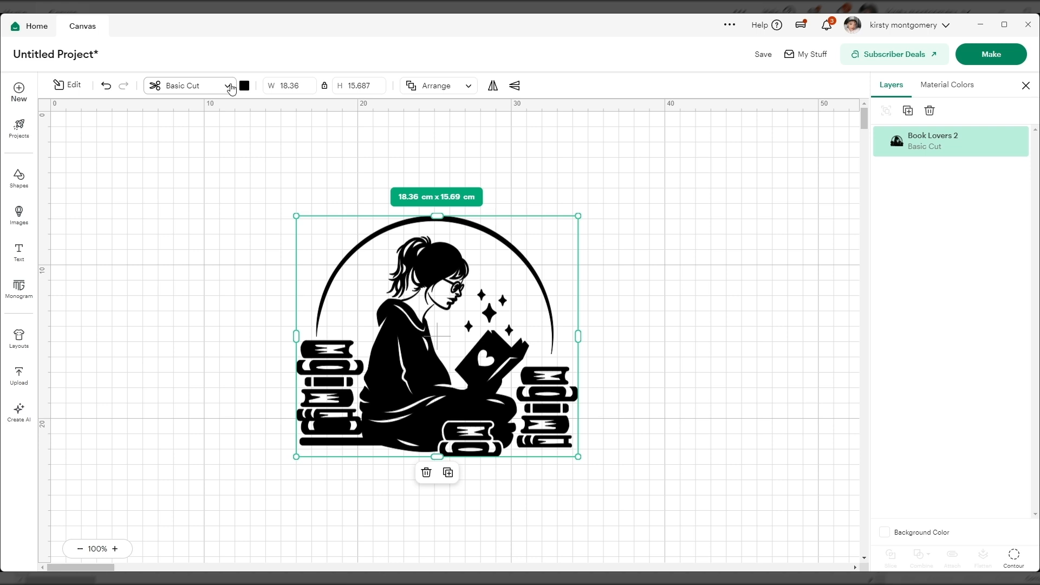
{"action": "left_click", "coordinate": [227, 87]}
{"action": "left_click", "coordinate": [218, 335]}
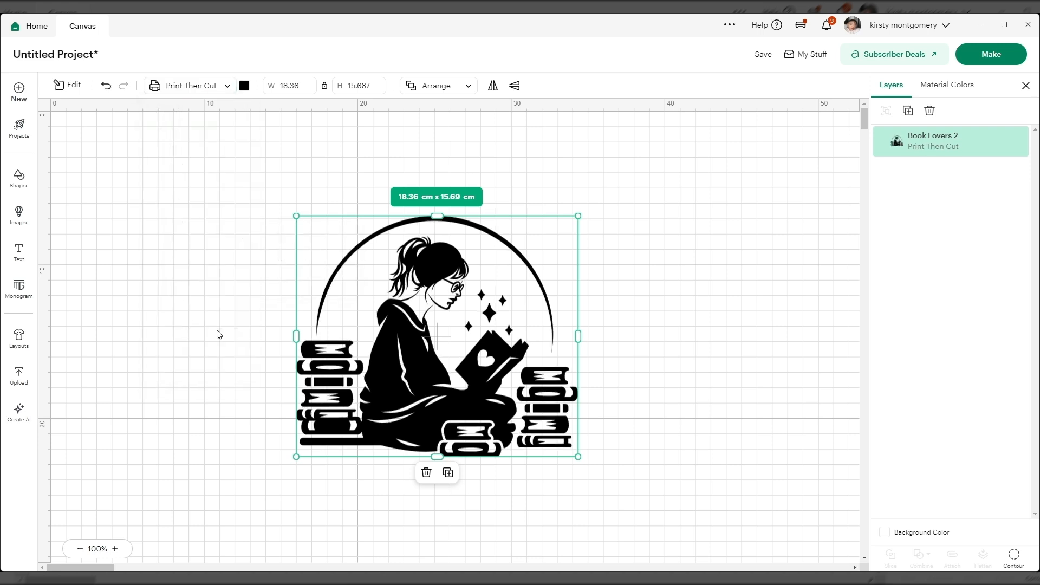
{"action": "left_click", "coordinate": [674, 349]}
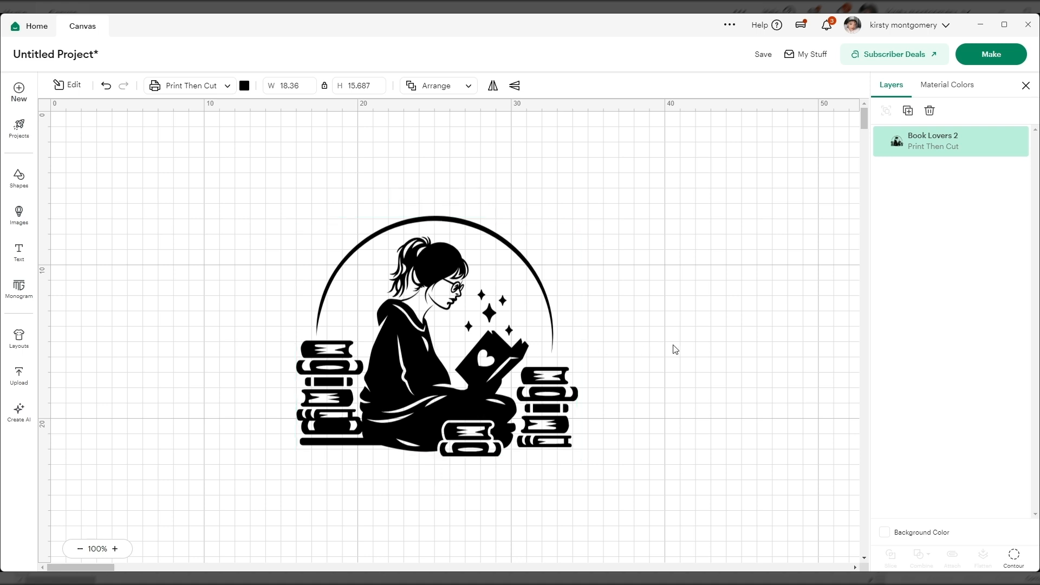
Step: Apply an Offset with a 0.176 cm distance and rounded corners to the Book Lovers 2 image
{"action": "left_click", "coordinate": [305, 341]}
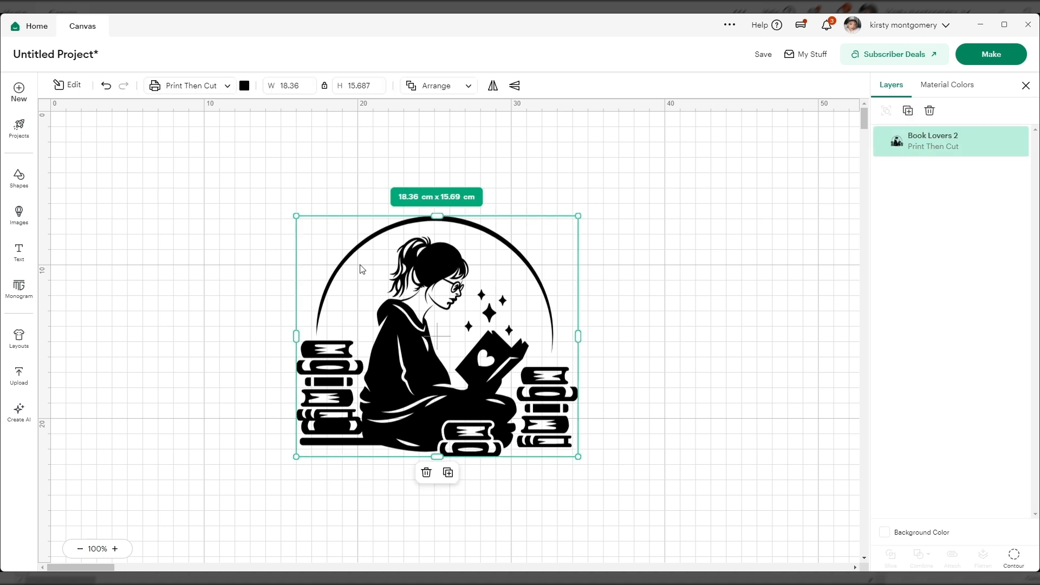
{"action": "left_click", "coordinate": [67, 85]}
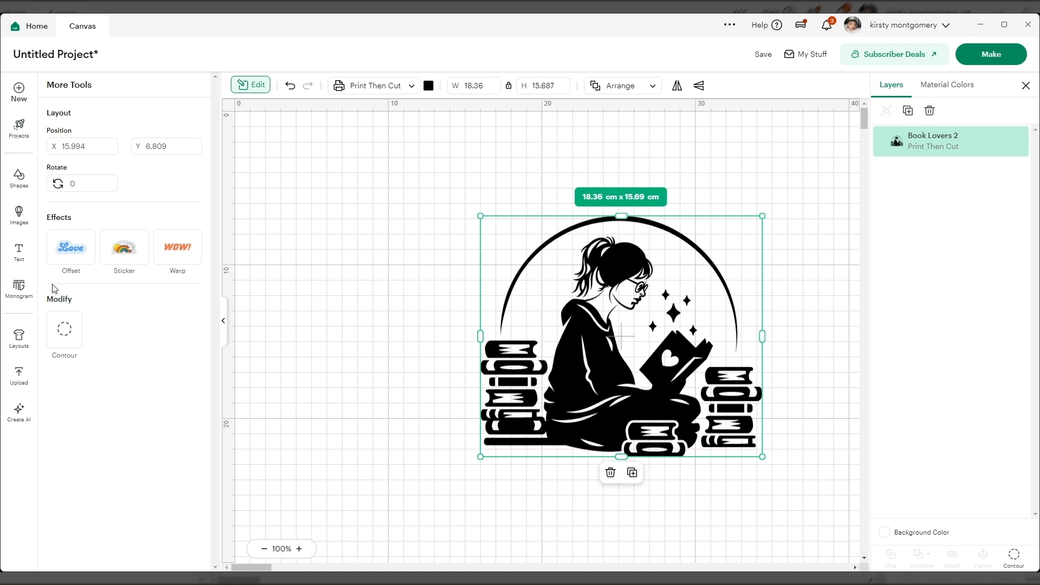
{"action": "left_click", "coordinate": [80, 245]}
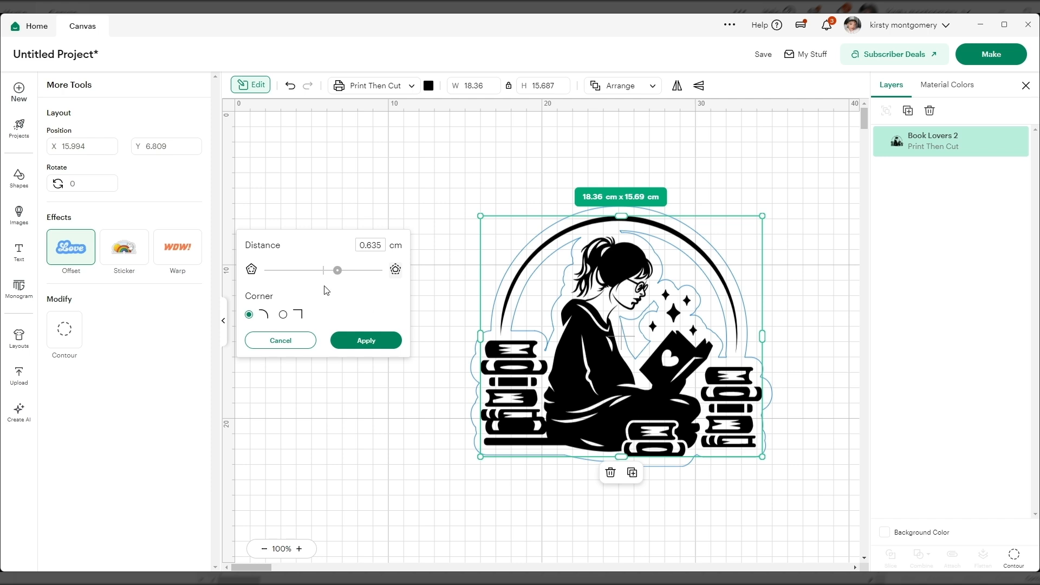
{"action": "left_click_drag", "start_coordinate": [338, 271], "coordinate": [331, 274]}
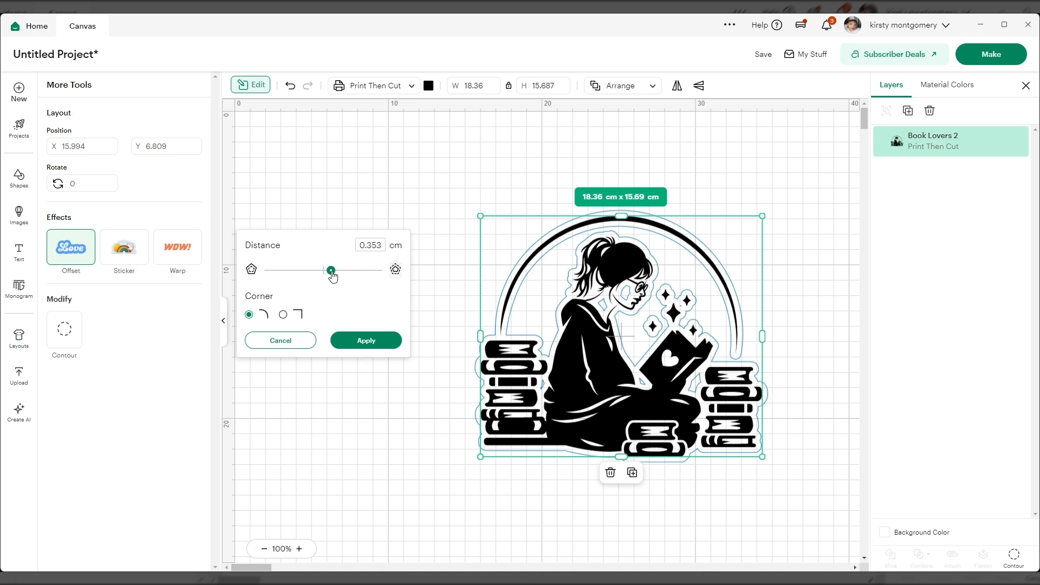
{"action": "left_click_drag", "start_coordinate": [332, 277], "coordinate": [329, 278]}
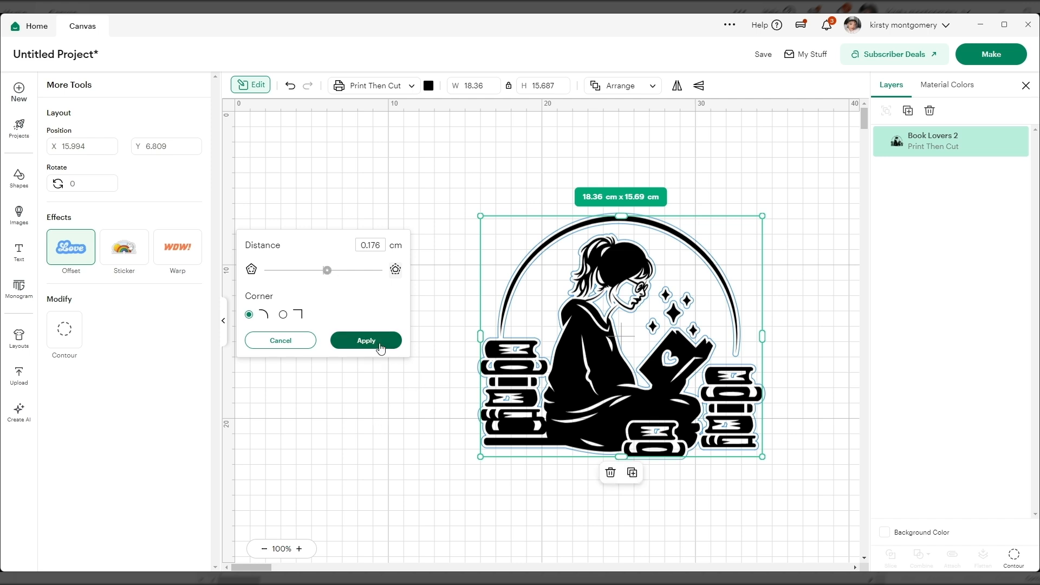
{"action": "left_click", "coordinate": [378, 343]}
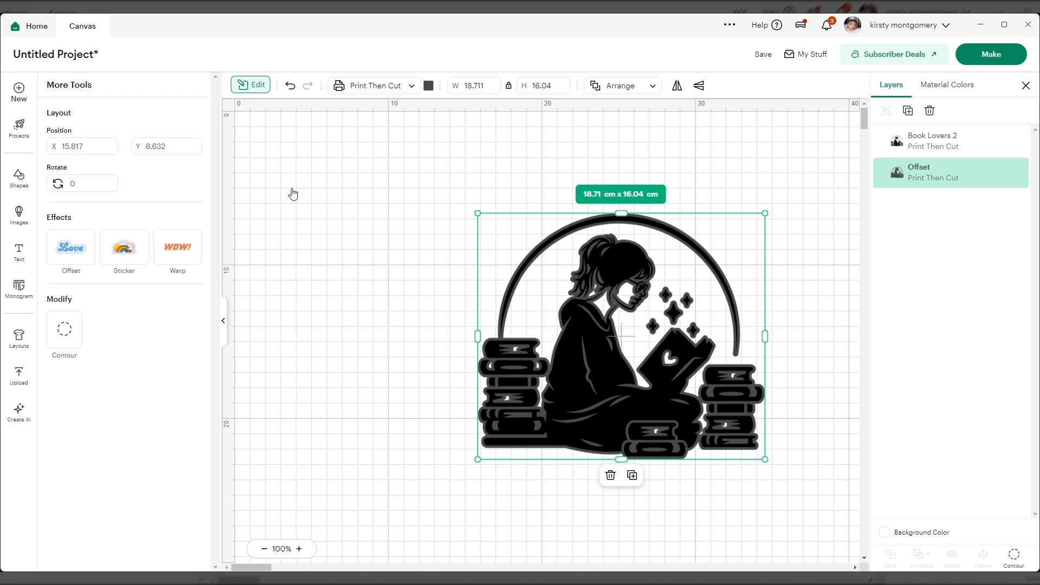
Step: Try white as the offset layer's colour and change it to light grey
{"action": "left_click", "coordinate": [244, 85]}
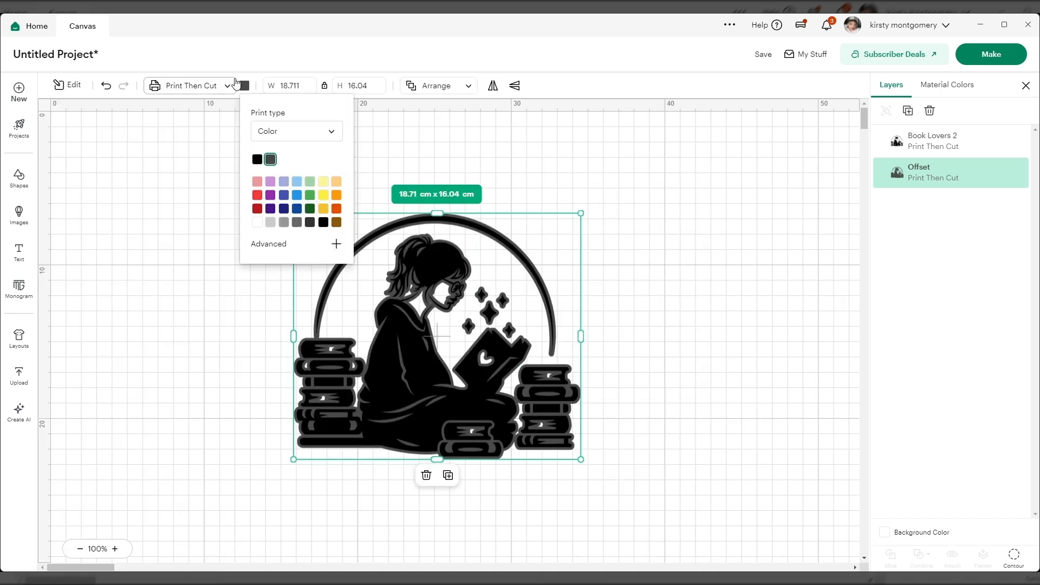
{"action": "left_click", "coordinate": [258, 223]}
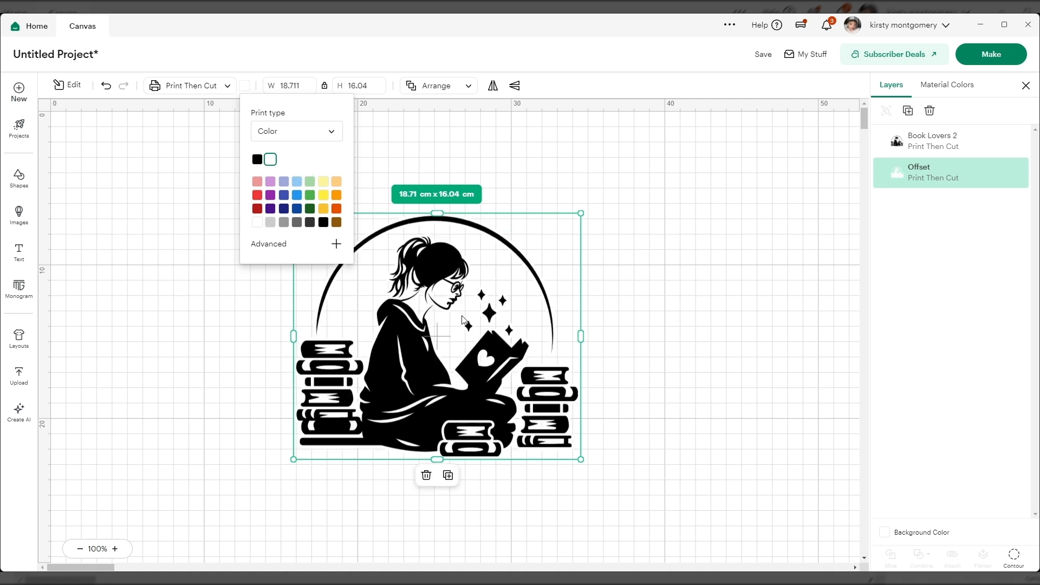
{"action": "left_click", "coordinate": [270, 222]}
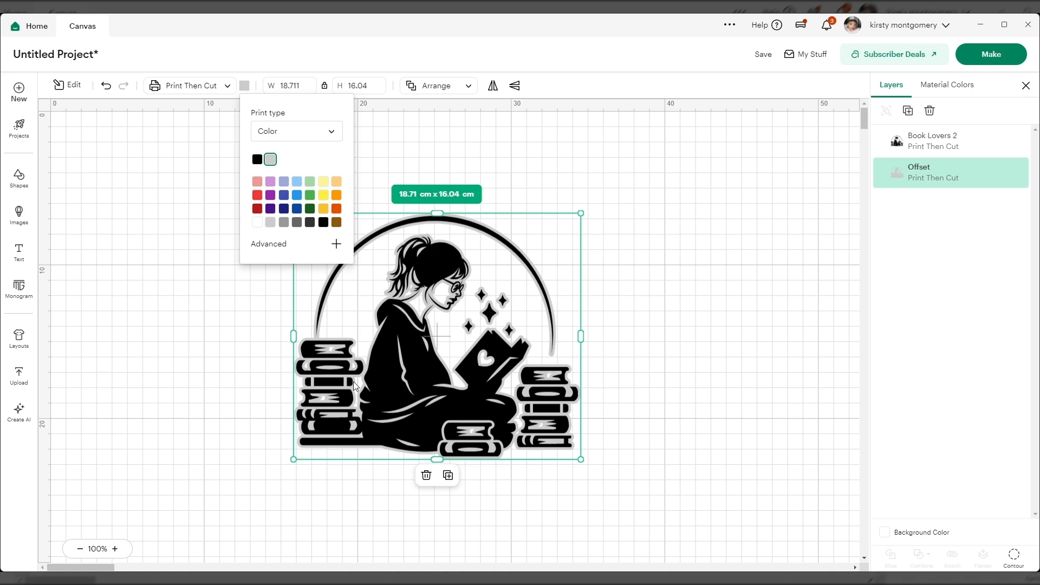
Step: Hide all contours of the offset layer and apply the Contour change
{"action": "left_click", "coordinate": [1014, 557]}
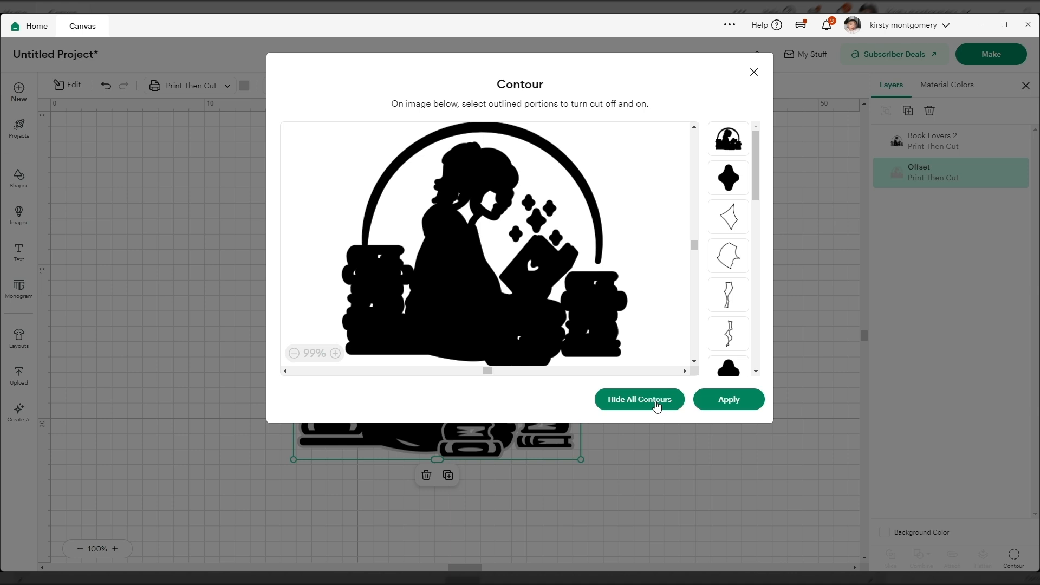
{"action": "left_click", "coordinate": [657, 403]}
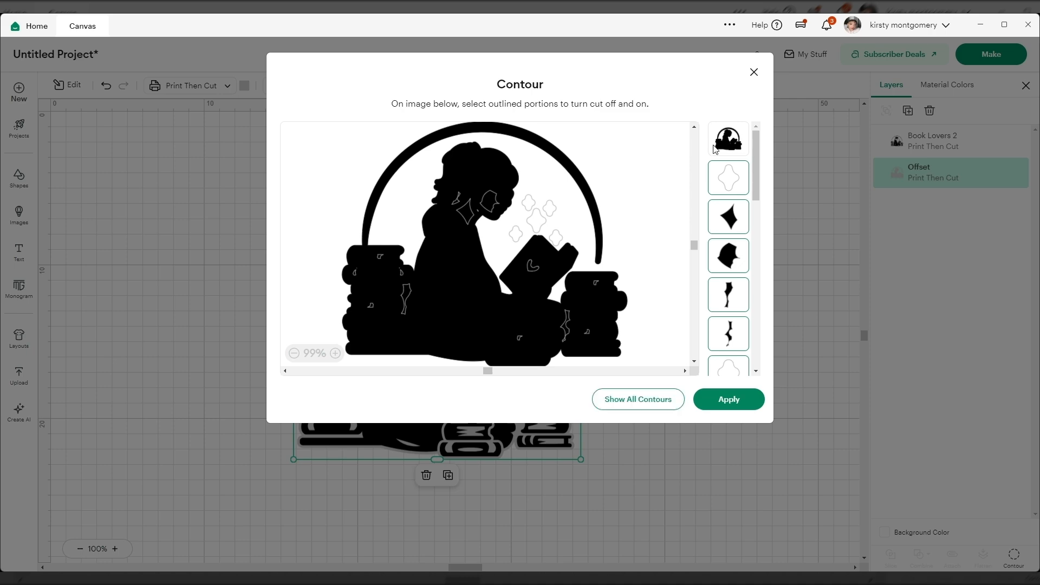
{"action": "left_click", "coordinate": [508, 351]}
{"action": "left_click", "coordinate": [728, 399]}
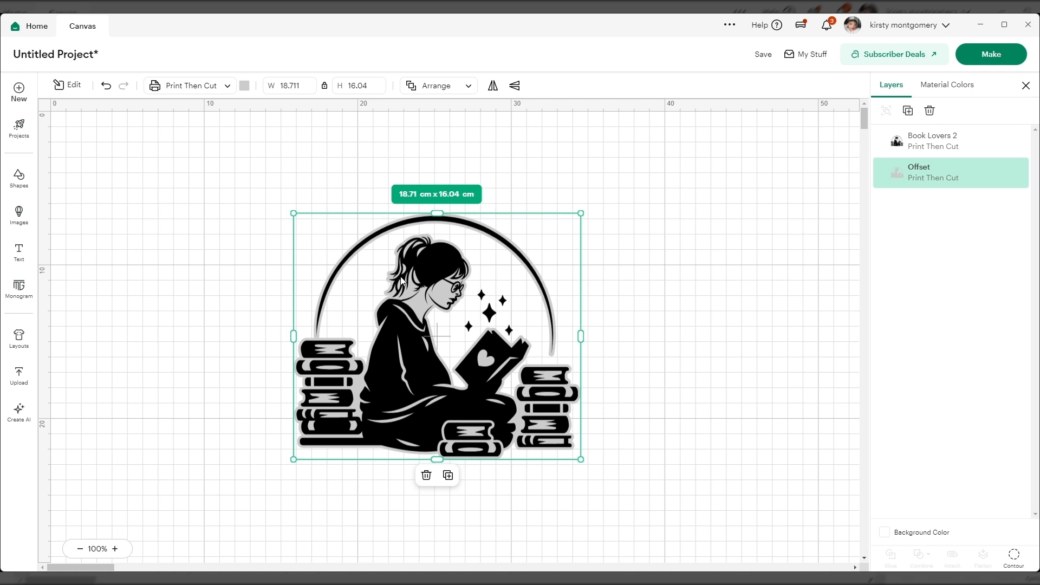
Step: Delete the Offset layer behind the Book Lovers 2 image
{"action": "mouse_move", "coordinate": [957, 182]}
{"action": "right_click", "coordinate": [890, 181]}
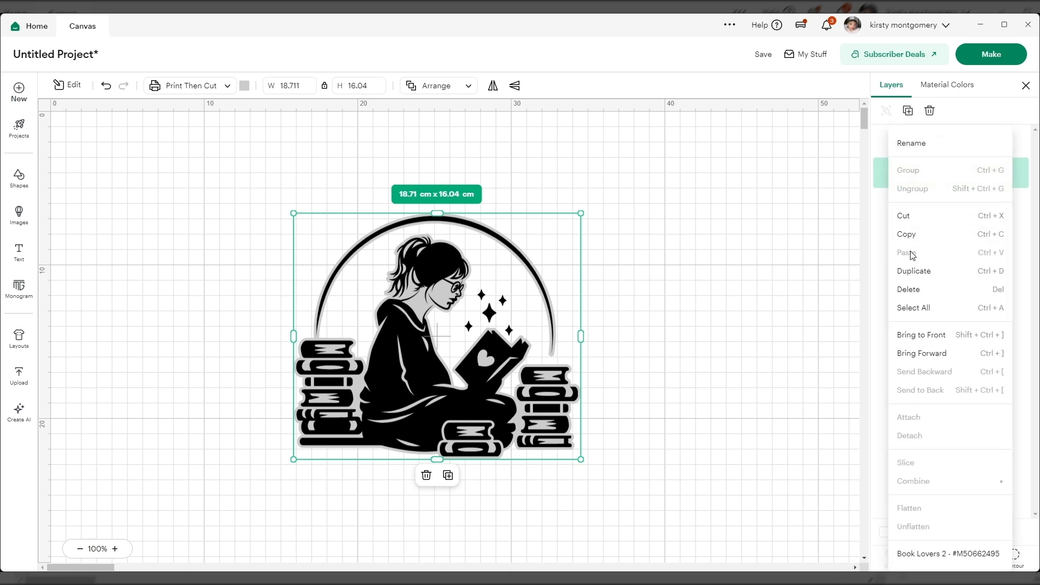
{"action": "left_click", "coordinate": [920, 298]}
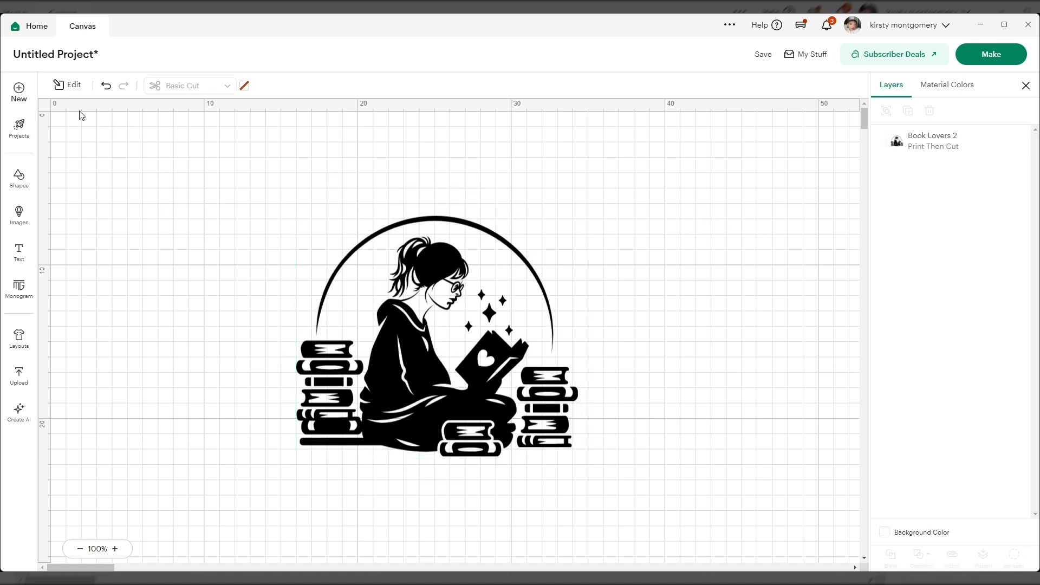
Step: Try Offset distances of 0.635 cm and 0.917 cm on the Book Lovers 2 image and cancel the effect
{"action": "left_click", "coordinate": [421, 349]}
{"action": "left_click", "coordinate": [64, 85]}
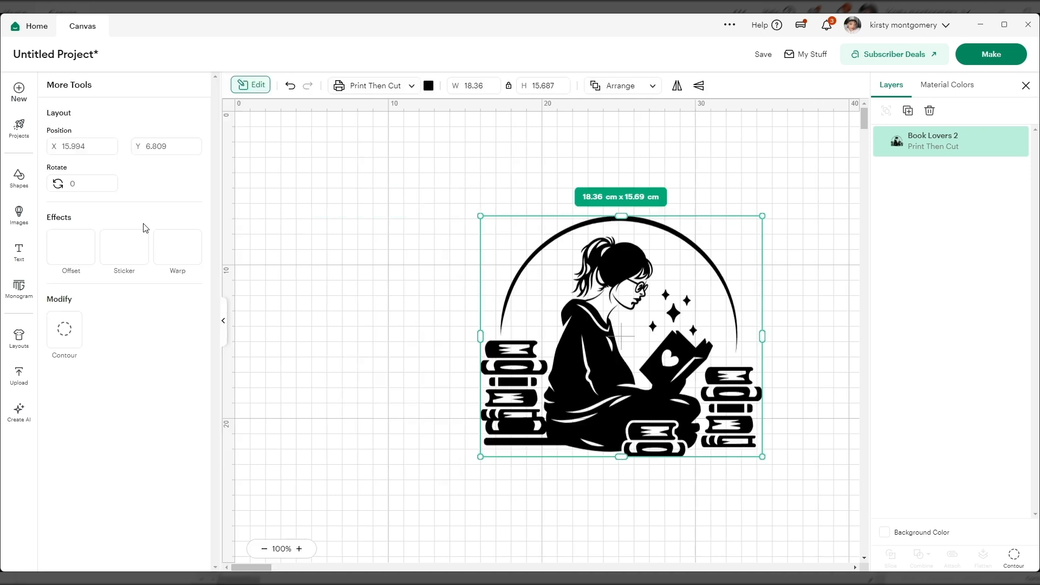
{"action": "left_click", "coordinate": [71, 248]}
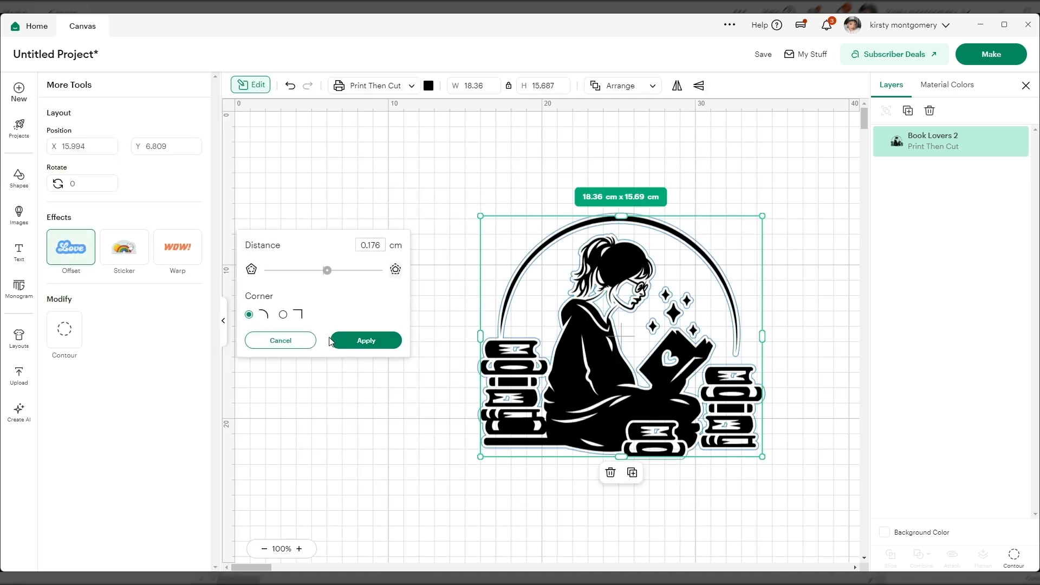
{"action": "left_click_drag", "start_coordinate": [327, 270], "coordinate": [338, 273]}
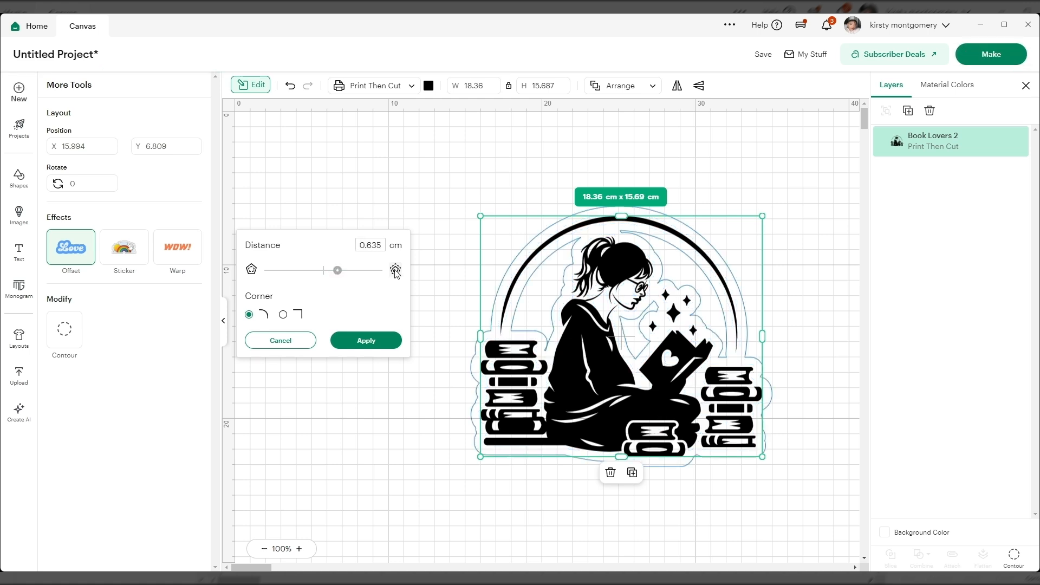
{"action": "left_click_drag", "start_coordinate": [337, 270], "coordinate": [344, 274]}
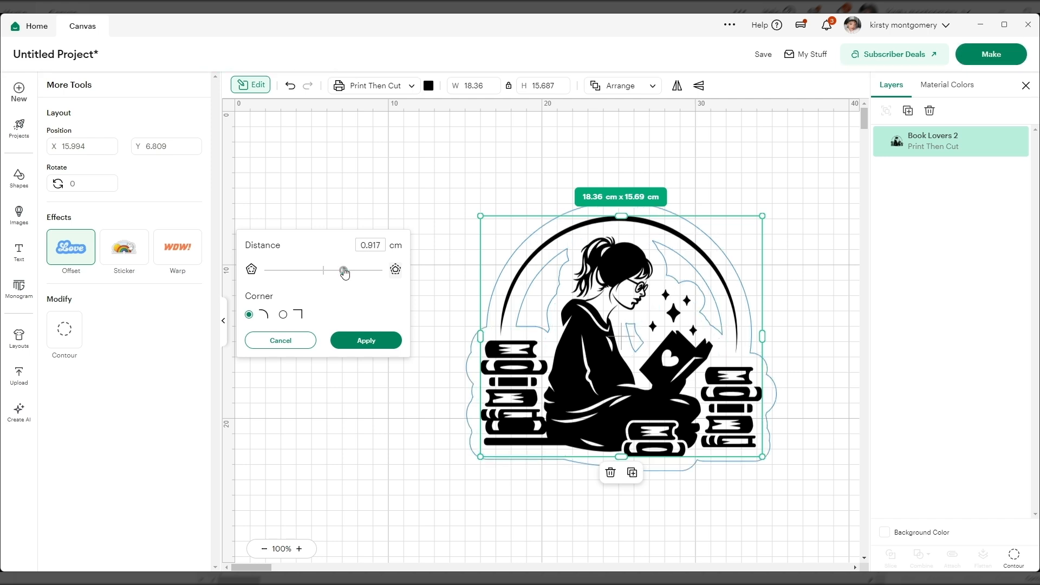
{"action": "left_click", "coordinate": [282, 342]}
Step: Delete the Book Lovers 2 image from the canvas and collapse the editing tools
{"action": "left_click", "coordinate": [530, 399]}
{"action": "key", "text": "Delete"}
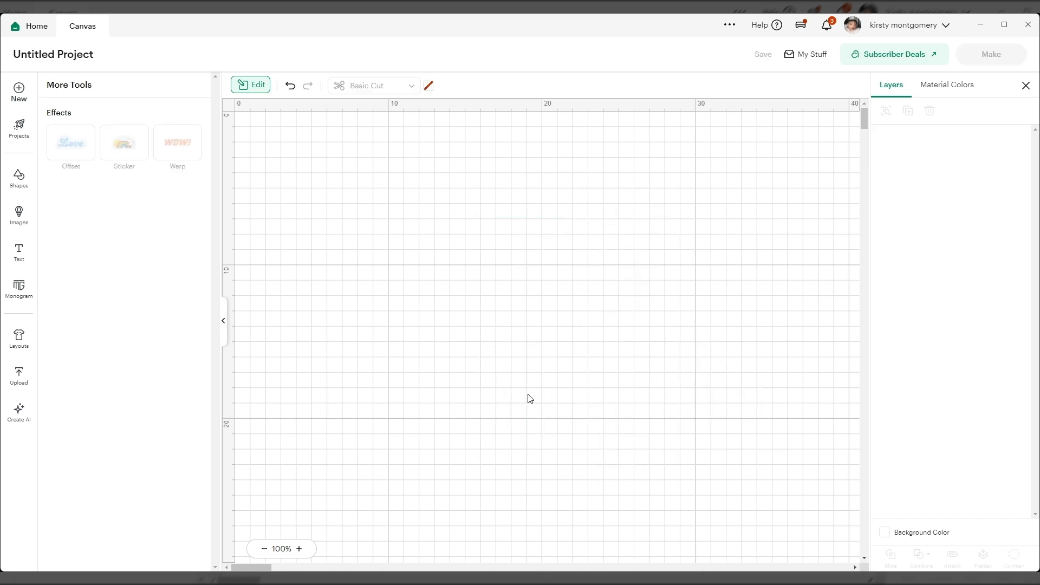
{"action": "left_click", "coordinate": [224, 324]}
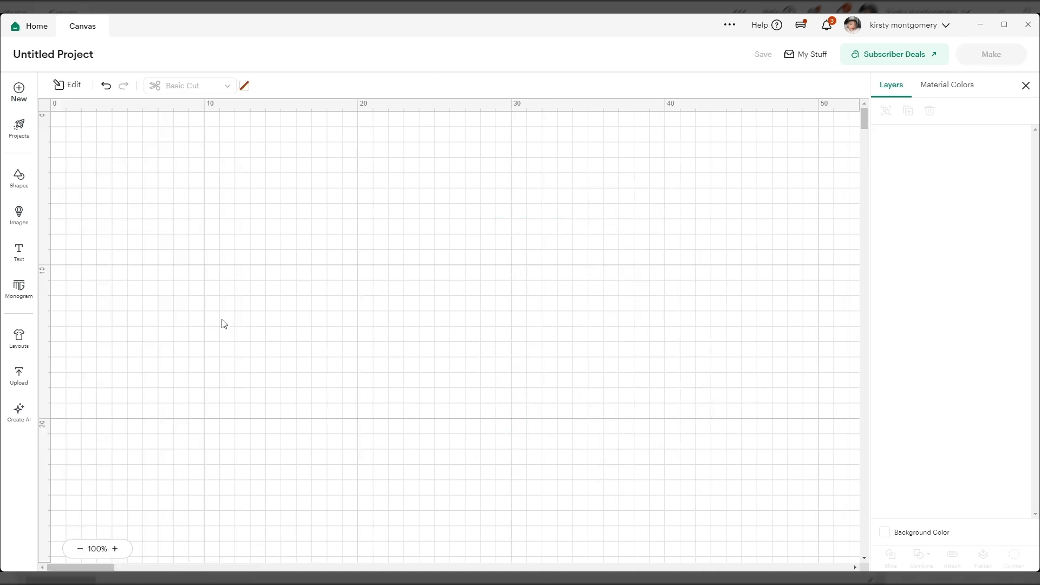
Step: Insert the black Girl Reading Book image with the flowers from the image library and close the library
{"action": "left_click", "coordinate": [21, 216]}
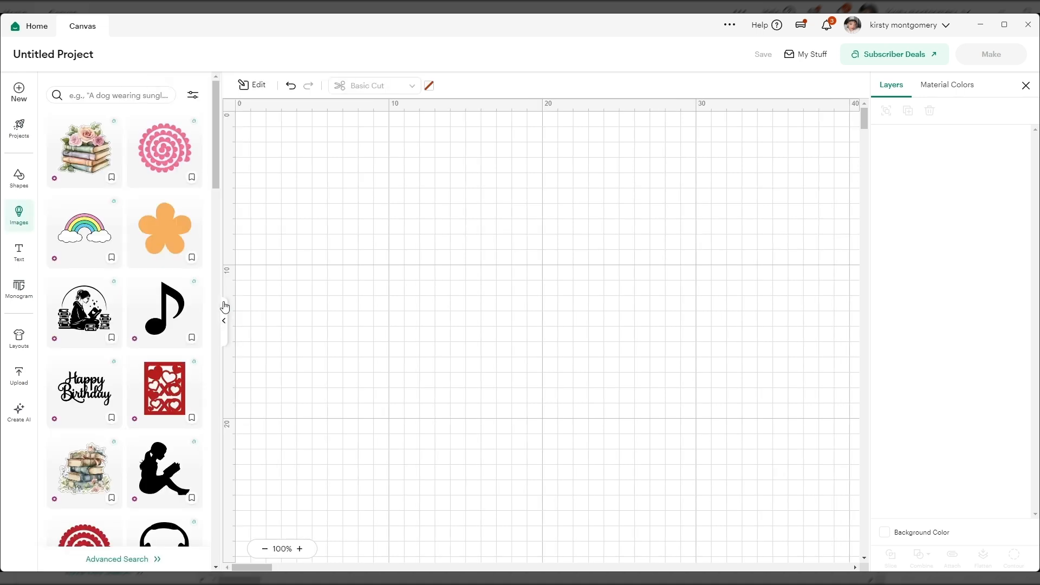
{"action": "scroll", "coordinate": [138, 371], "scroll_direction": "down", "scroll_amount": 2}
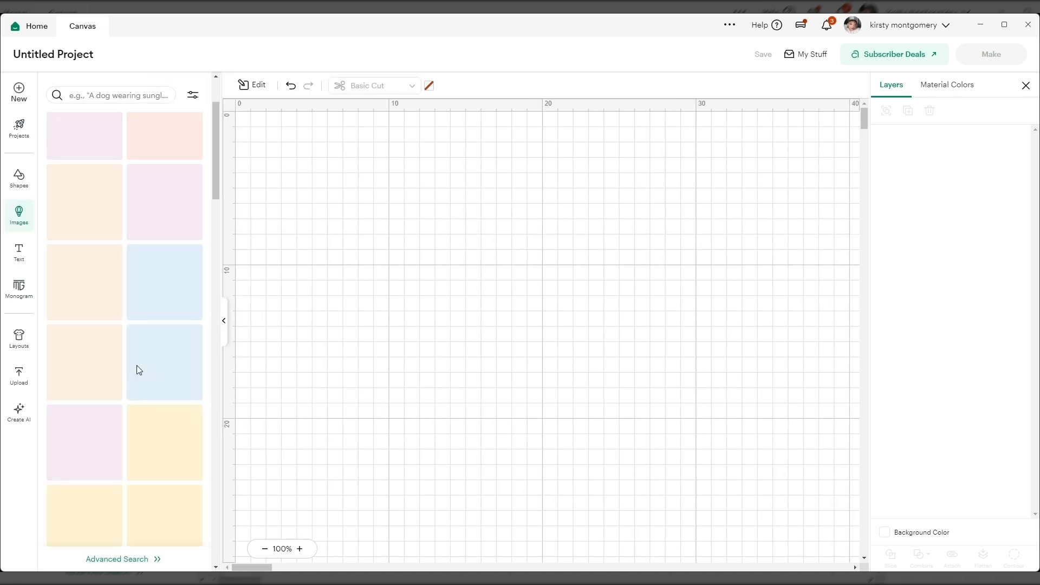
{"action": "scroll", "coordinate": [136, 371], "scroll_direction": "down", "scroll_amount": 4}
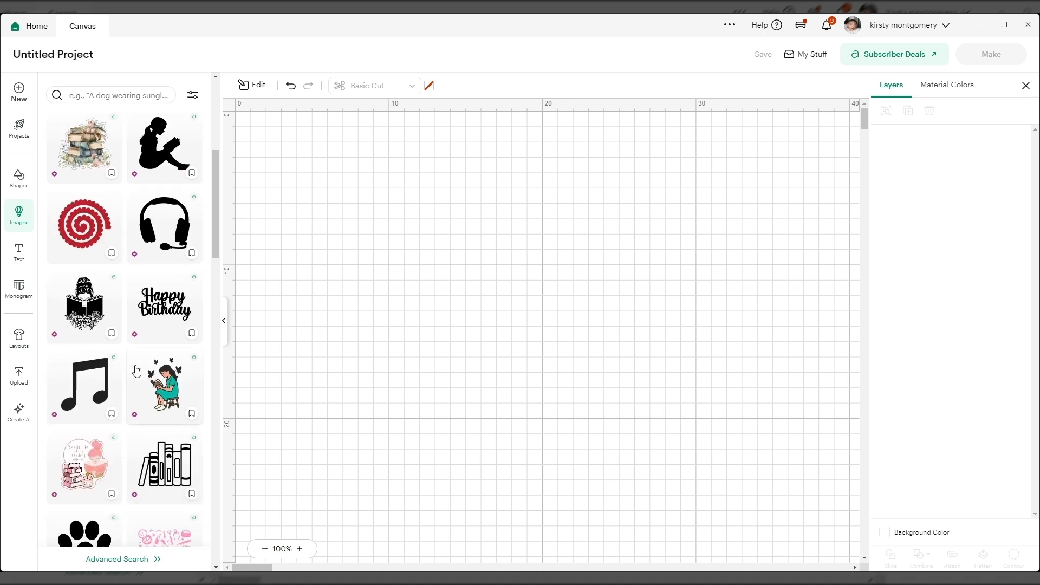
{"action": "scroll", "coordinate": [136, 371], "scroll_direction": "down", "scroll_amount": 1}
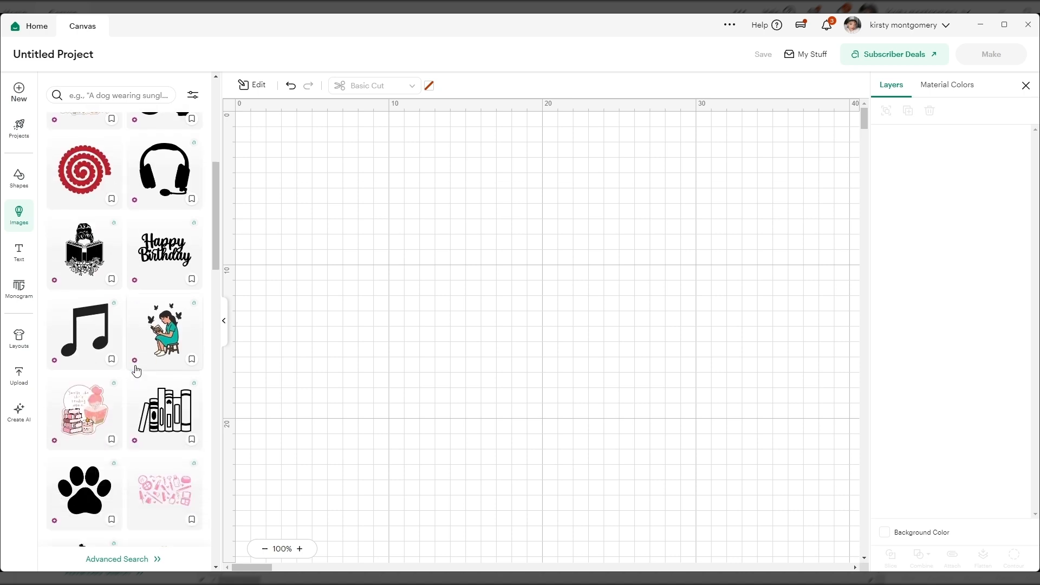
{"action": "scroll", "coordinate": [136, 370], "scroll_direction": "up", "scroll_amount": 4}
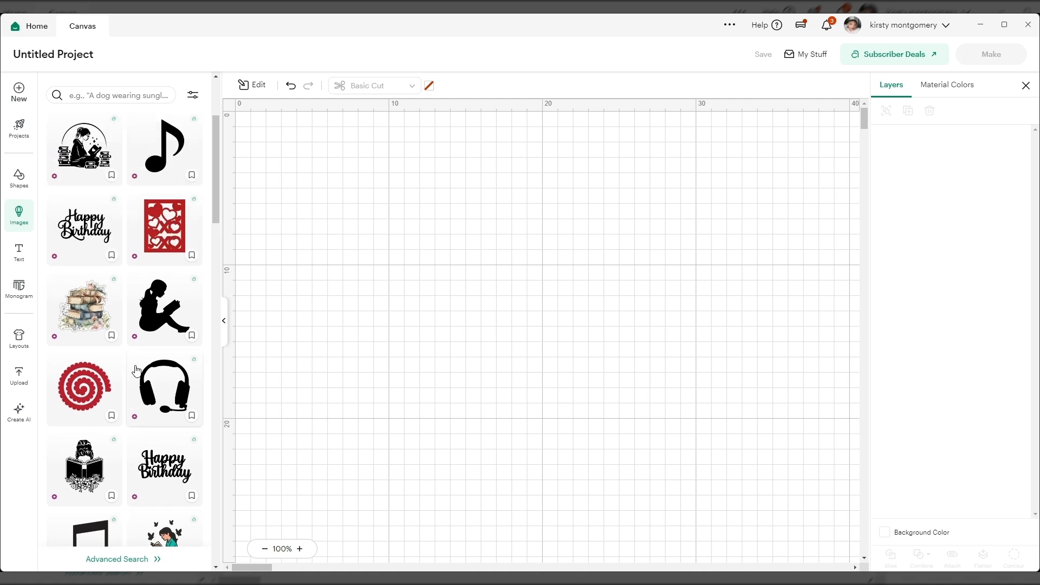
{"action": "left_click", "coordinate": [89, 453]}
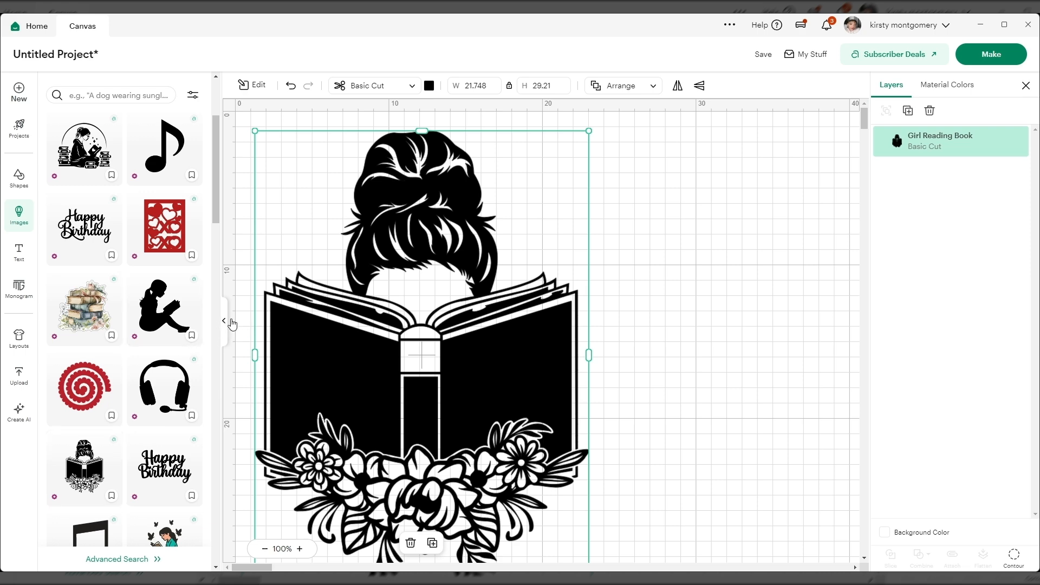
{"action": "left_click", "coordinate": [226, 324]}
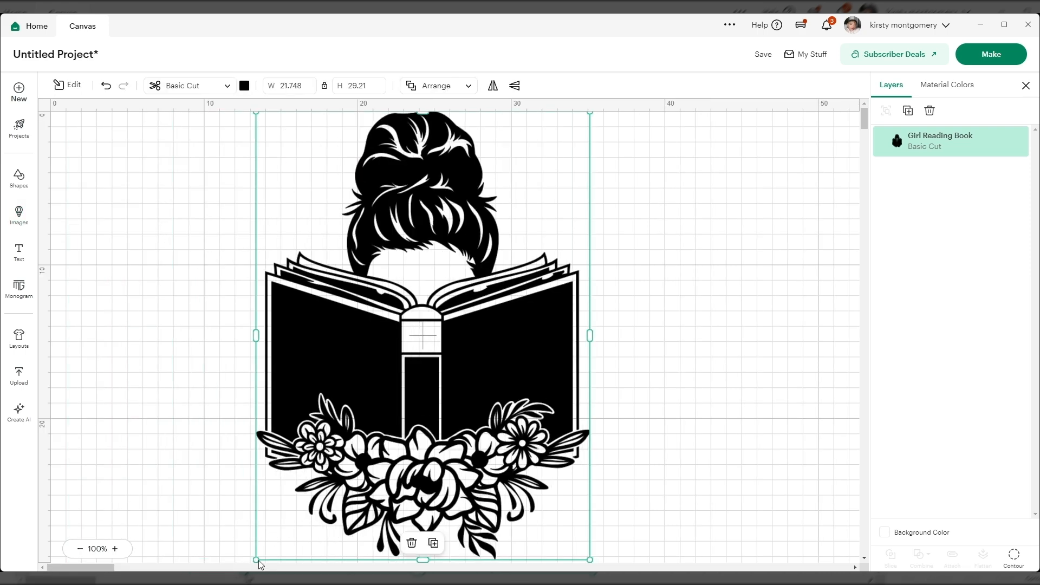
Step: Shrink the Girl Reading Book image to about 12.61 × 16.93 cm and move it down toward the canvas centre
{"action": "left_click_drag", "start_coordinate": [257, 559], "coordinate": [481, 312]}
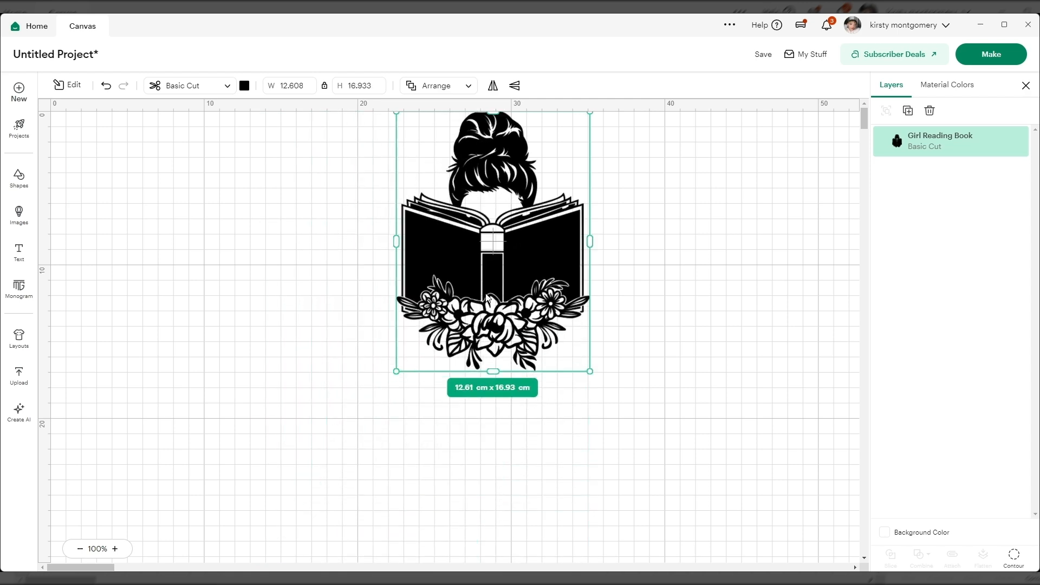
{"action": "left_click_drag", "start_coordinate": [502, 268], "coordinate": [478, 362]}
{"action": "left_click", "coordinate": [605, 333]}
{"action": "left_click", "coordinate": [465, 346]}
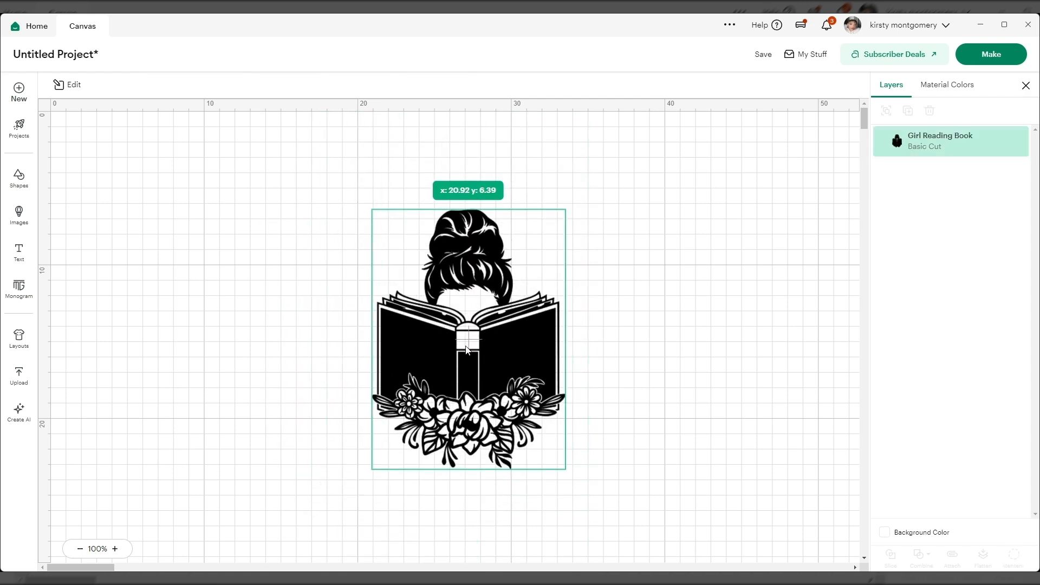
Step: Set the Girl Reading Book image to Print Then Cut and apply a 0.176 cm Offset with rounded corners
{"action": "left_click", "coordinate": [226, 85]}
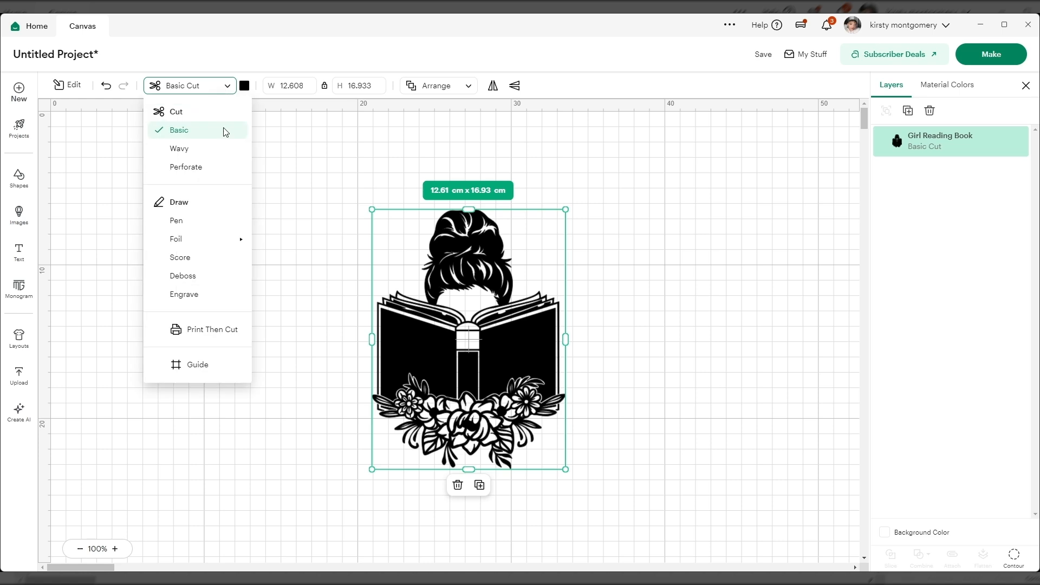
{"action": "left_click", "coordinate": [215, 331]}
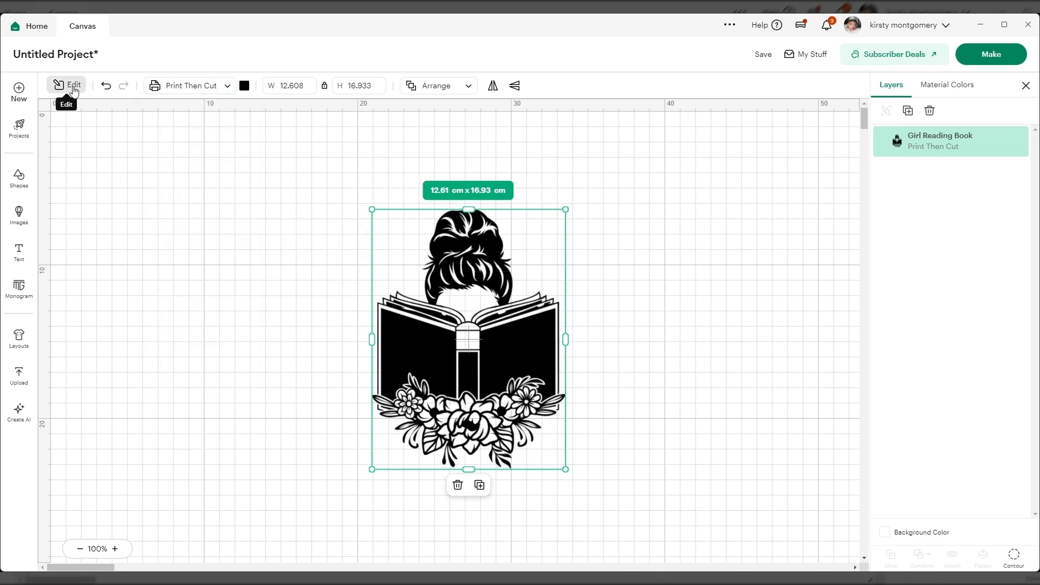
{"action": "left_click", "coordinate": [72, 86]}
{"action": "left_click", "coordinate": [71, 250]}
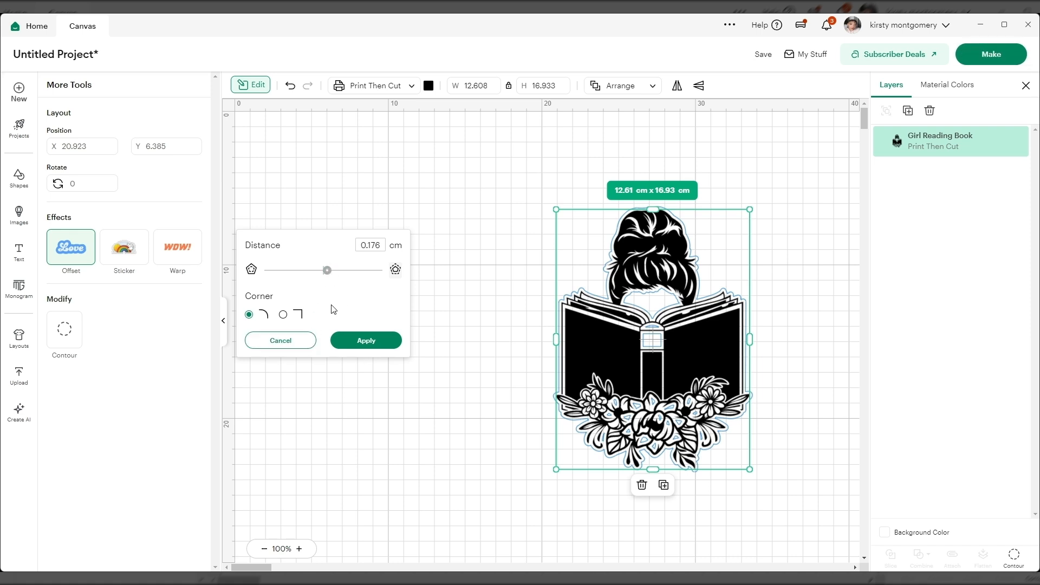
{"action": "left_click", "coordinate": [361, 341]}
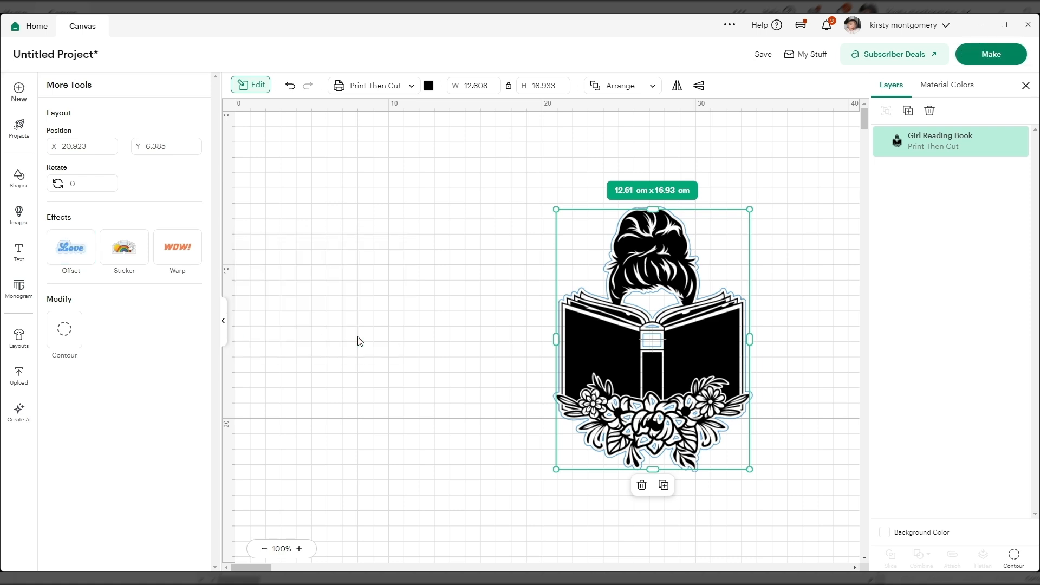
Step: Move the Girl Reading Book image together with its offset toward the canvas's left side and collapse the editing tools
{"action": "left_click_drag", "start_coordinate": [664, 361], "coordinate": [517, 344]}
{"action": "left_click", "coordinate": [290, 86]}
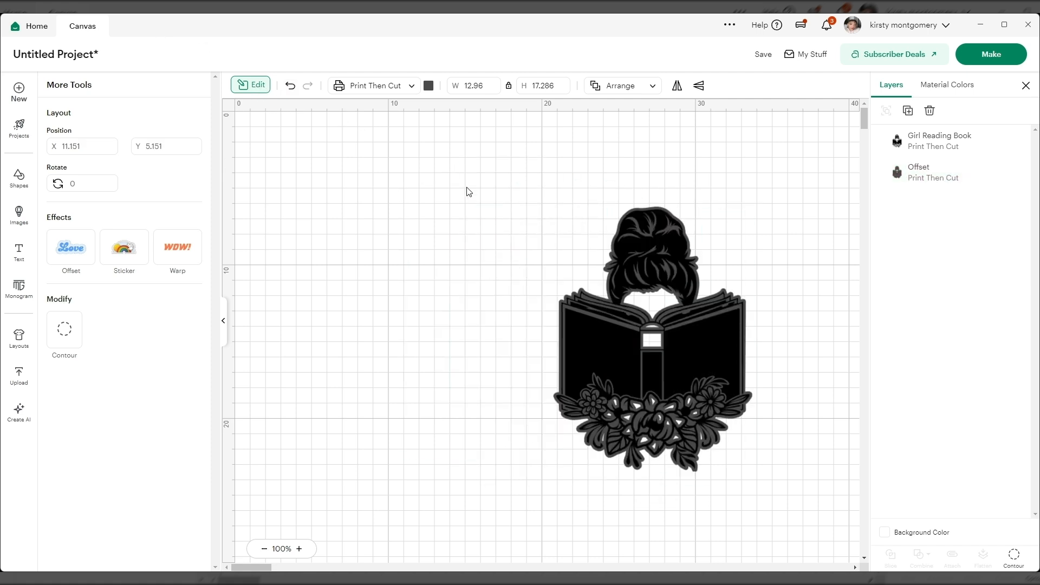
{"action": "left_click_drag", "start_coordinate": [696, 377], "coordinate": [539, 362]}
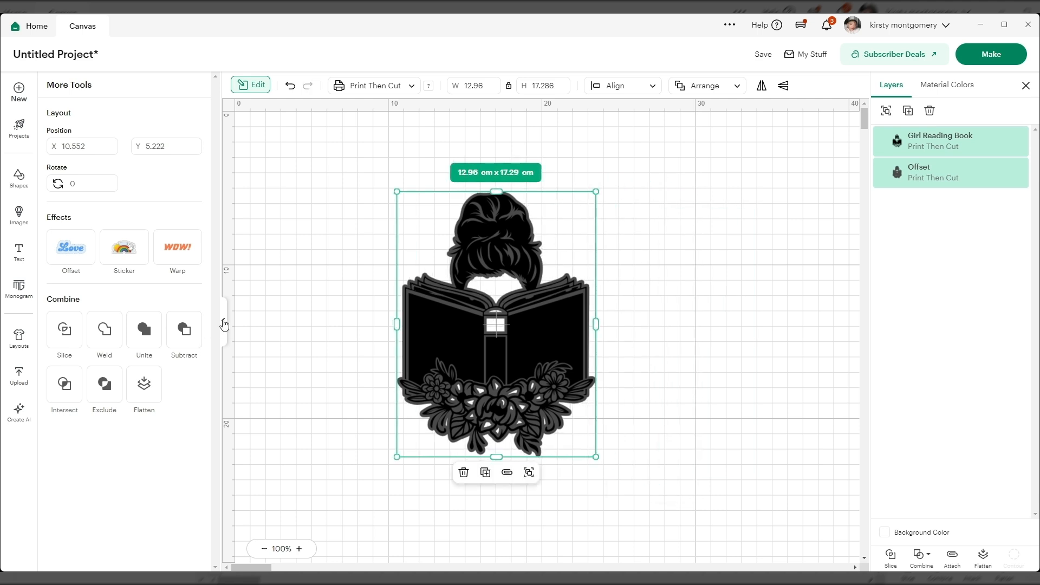
{"action": "left_click", "coordinate": [224, 325]}
{"action": "left_click", "coordinate": [722, 337]}
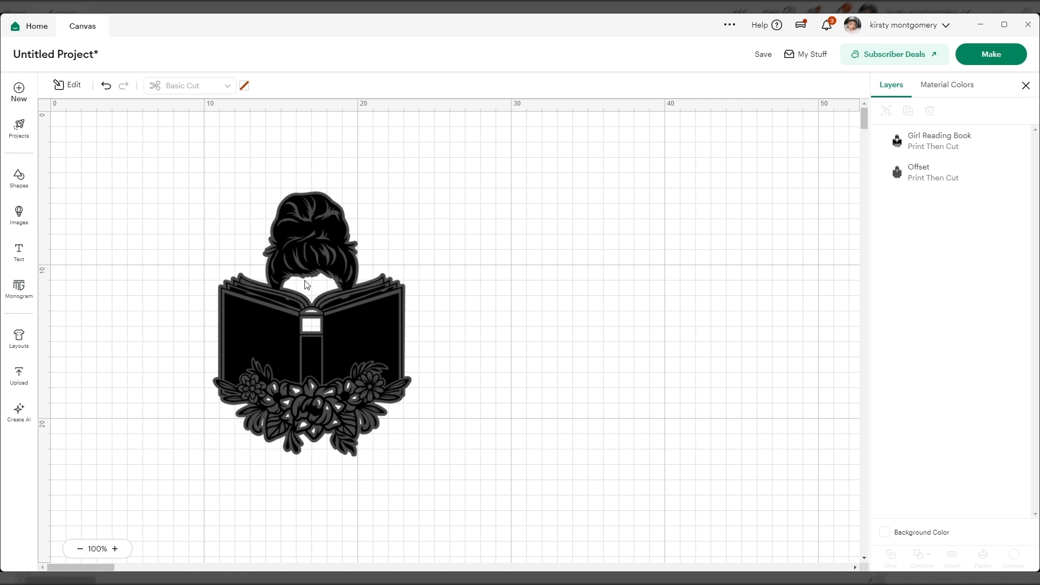
Step: Hide all contours of the Offset layer to fill its inner gaps and apply the change
{"action": "left_click", "coordinate": [920, 176]}
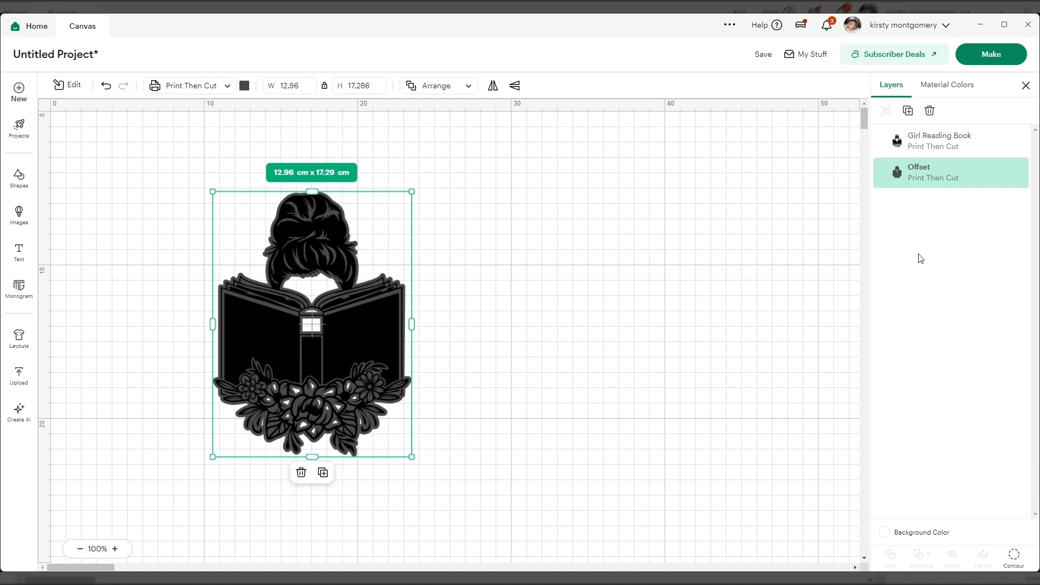
{"action": "left_click", "coordinate": [506, 383]}
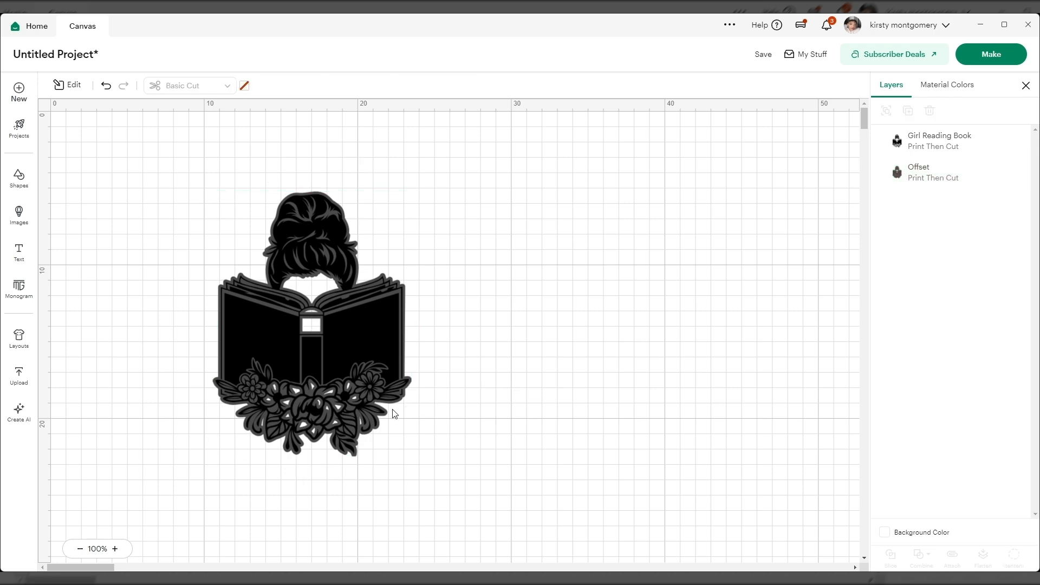
{"action": "left_click", "coordinate": [371, 425]}
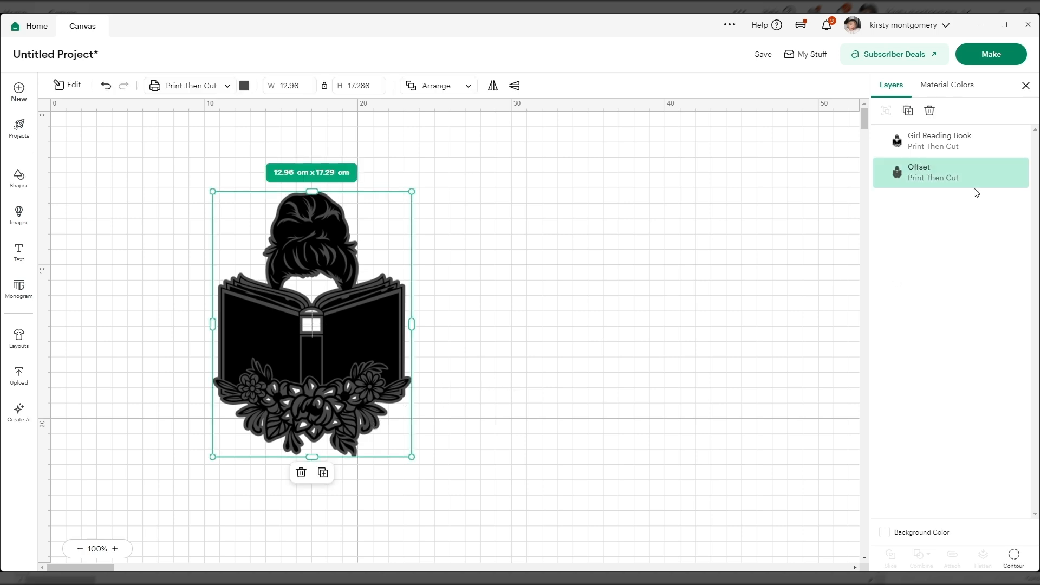
{"action": "left_click", "coordinate": [1012, 556]}
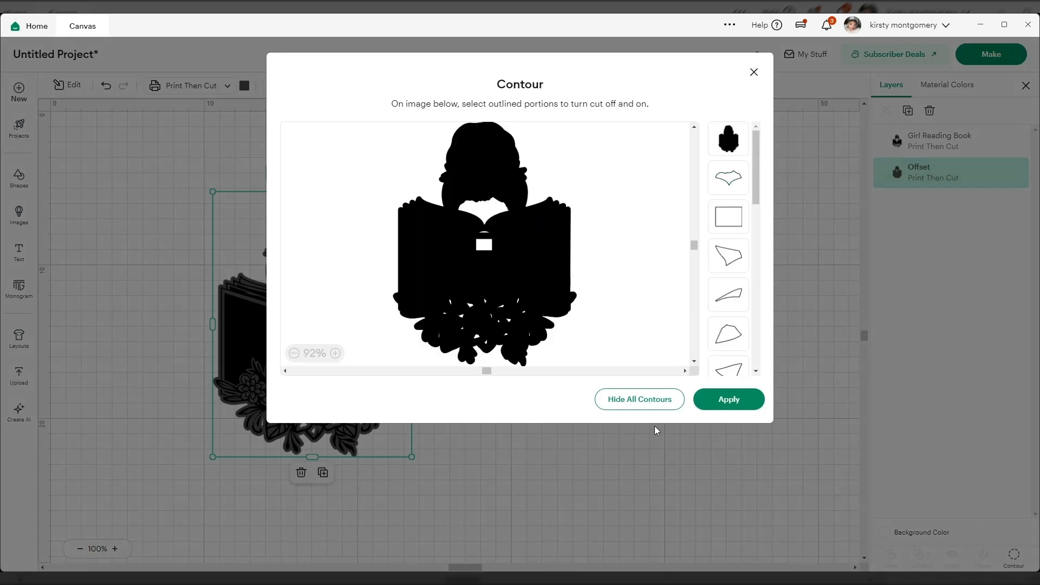
{"action": "left_click", "coordinate": [640, 401]}
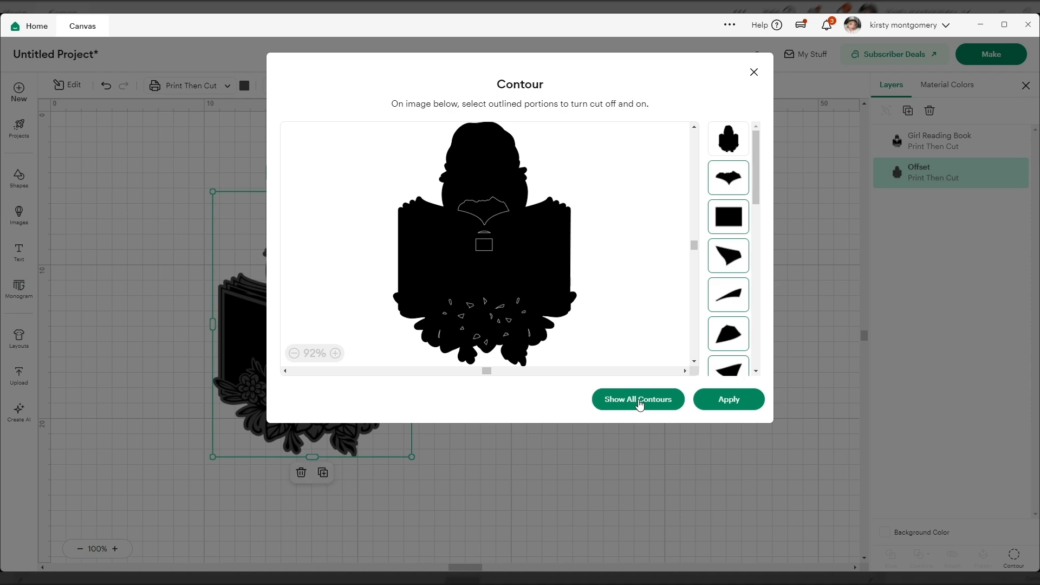
{"action": "left_click", "coordinate": [732, 404]}
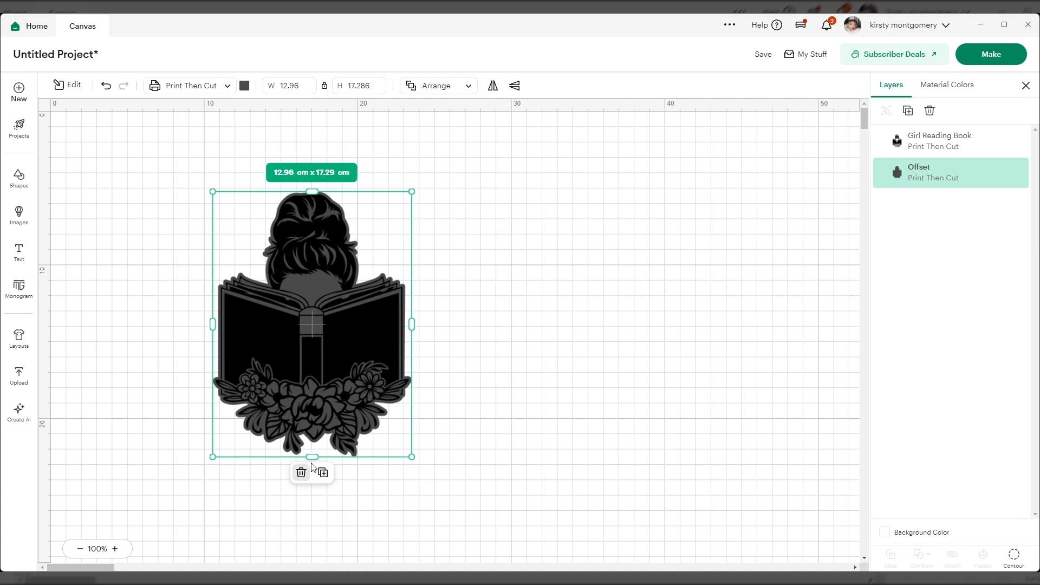
Step: Slide the filled offset aside to view it, return it behind the Girl Reading Book image and align both layers by Center
{"action": "left_click_drag", "start_coordinate": [346, 342], "coordinate": [585, 341]}
{"action": "left_click_drag", "start_coordinate": [492, 274], "coordinate": [541, 301]}
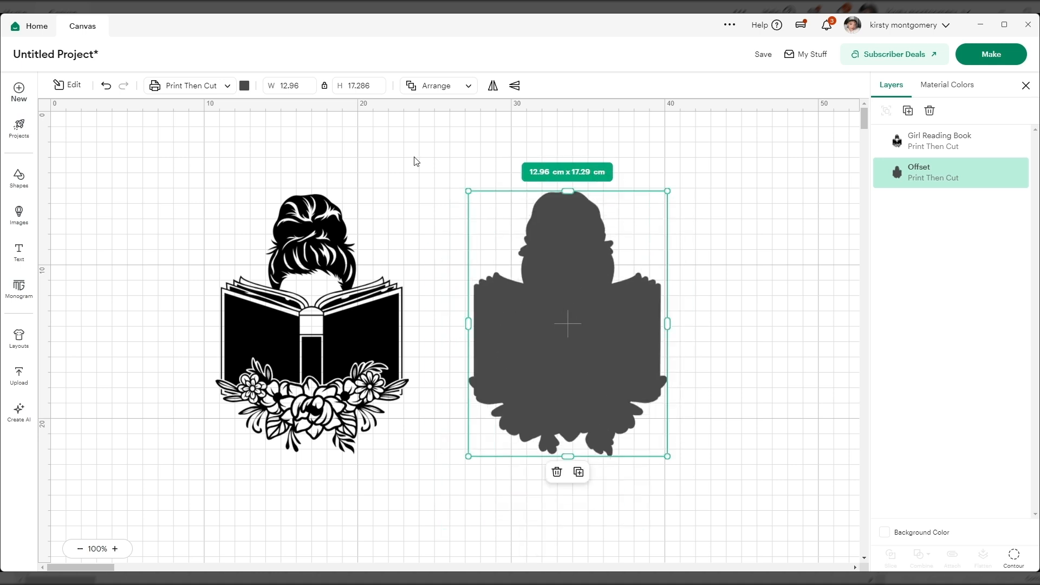
{"action": "left_click_drag", "start_coordinate": [545, 323], "coordinate": [301, 323]}
{"action": "left_click_drag", "start_coordinate": [188, 484], "coordinate": [370, 361]}
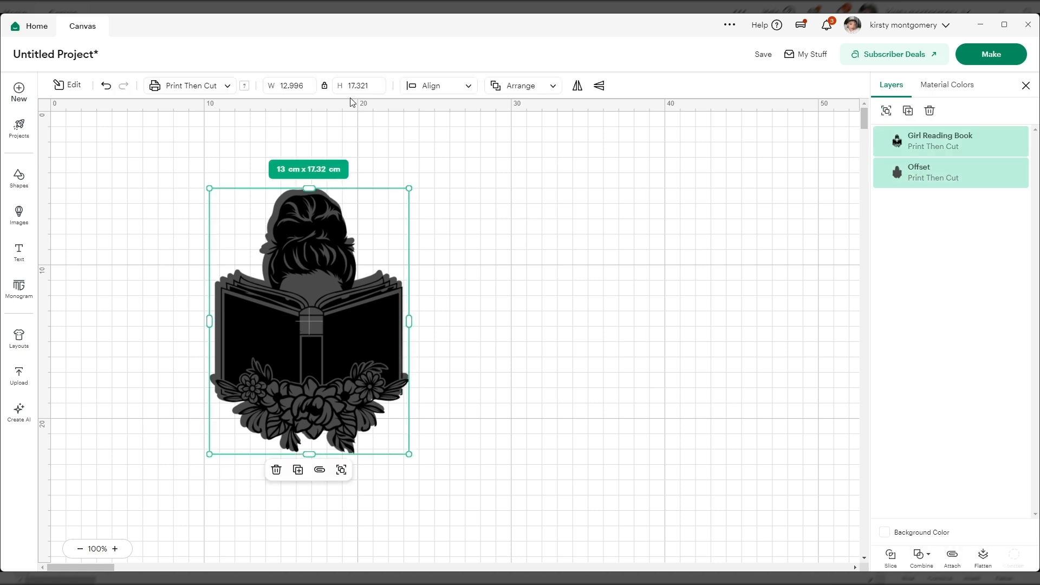
{"action": "left_click", "coordinate": [462, 86]}
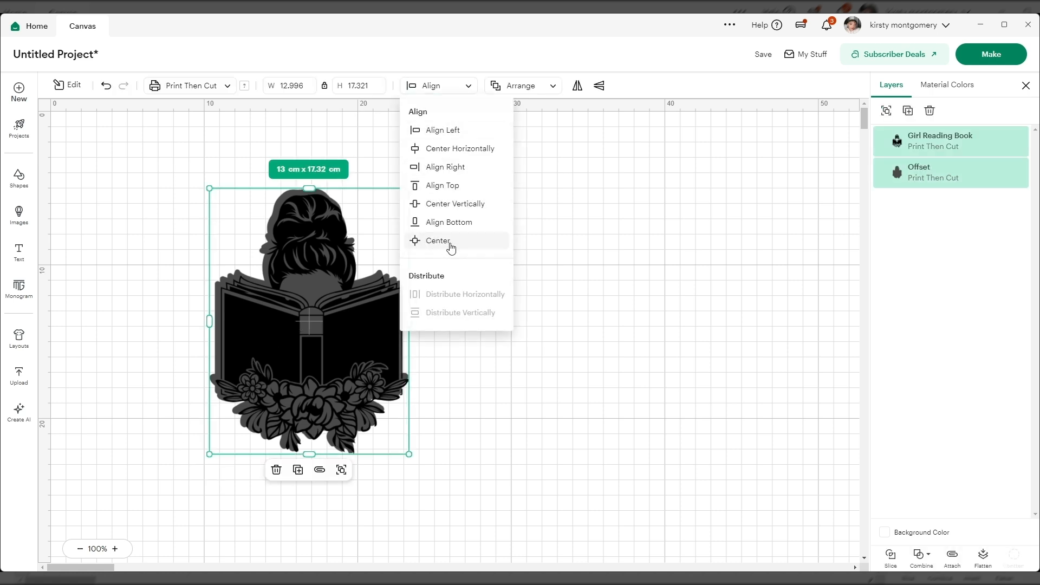
{"action": "left_click", "coordinate": [437, 241]}
{"action": "left_click", "coordinate": [568, 298]}
Step: Attach the Girl Reading Book image to its offset and expand the attached group in the layer list
{"action": "left_click_drag", "start_coordinate": [207, 185], "coordinate": [473, 447]}
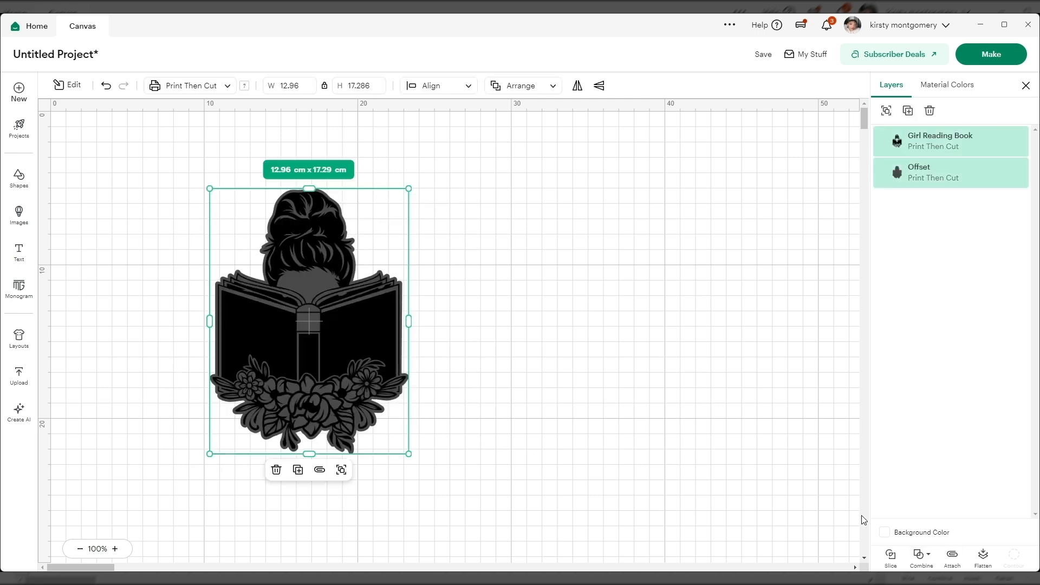
{"action": "left_click", "coordinate": [952, 558]}
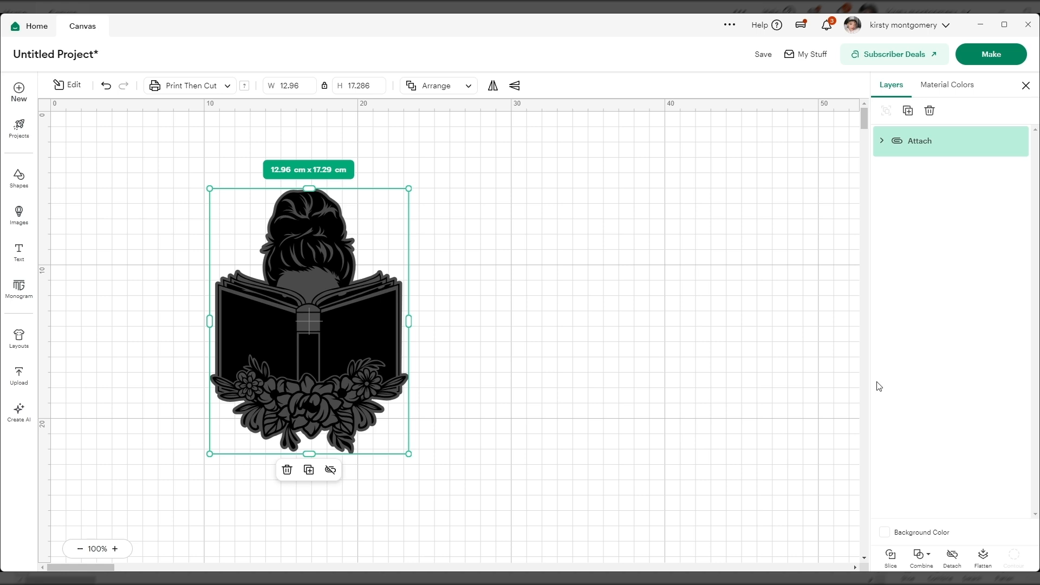
{"action": "left_click", "coordinate": [882, 141]}
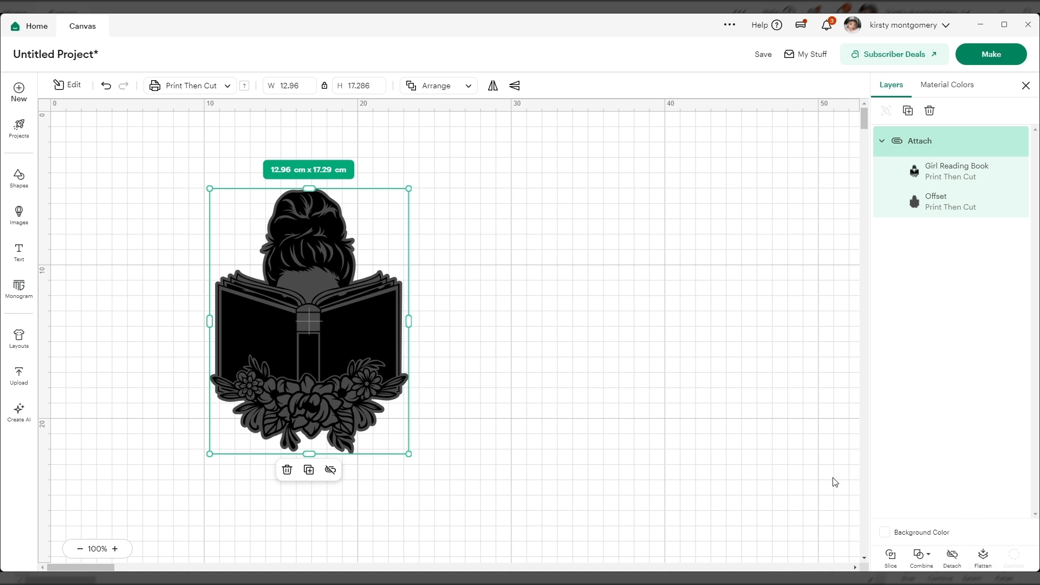
Step: Try flattening the attached group, expand the flattened layer to view its contents and unflatten it
{"action": "left_click", "coordinate": [986, 564]}
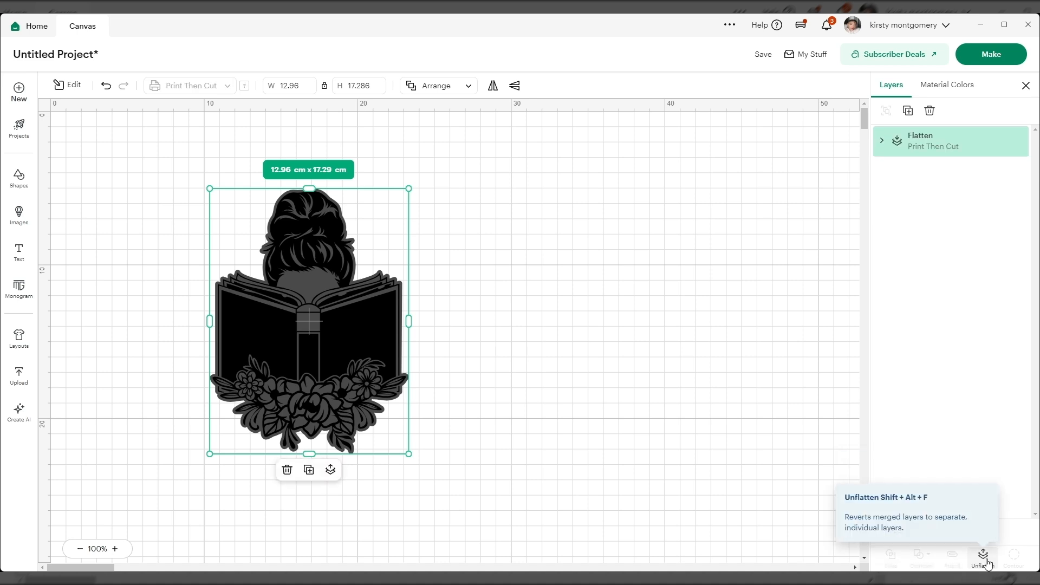
{"action": "left_click", "coordinate": [882, 141]}
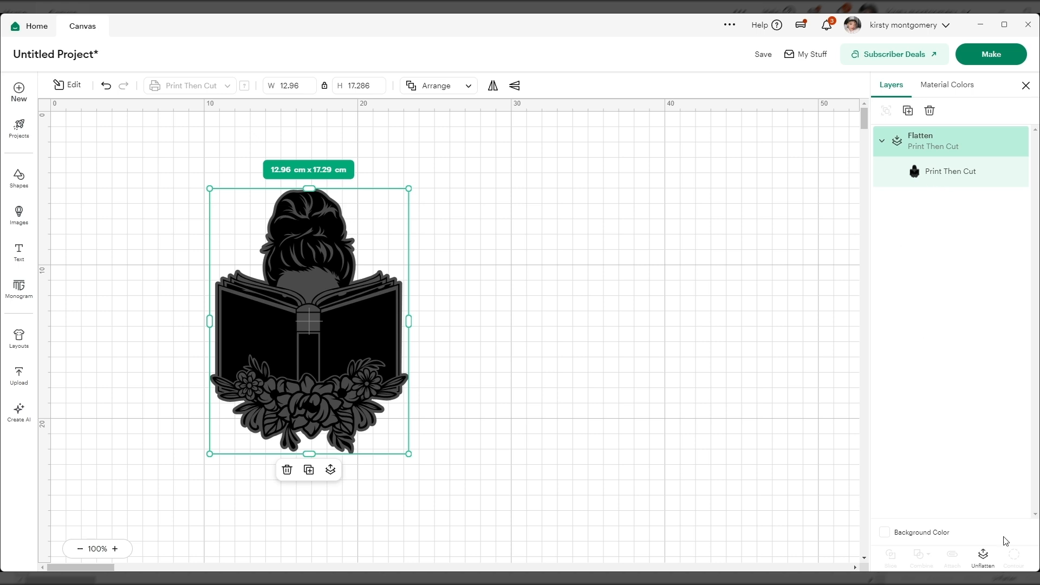
{"action": "left_click", "coordinate": [983, 556]}
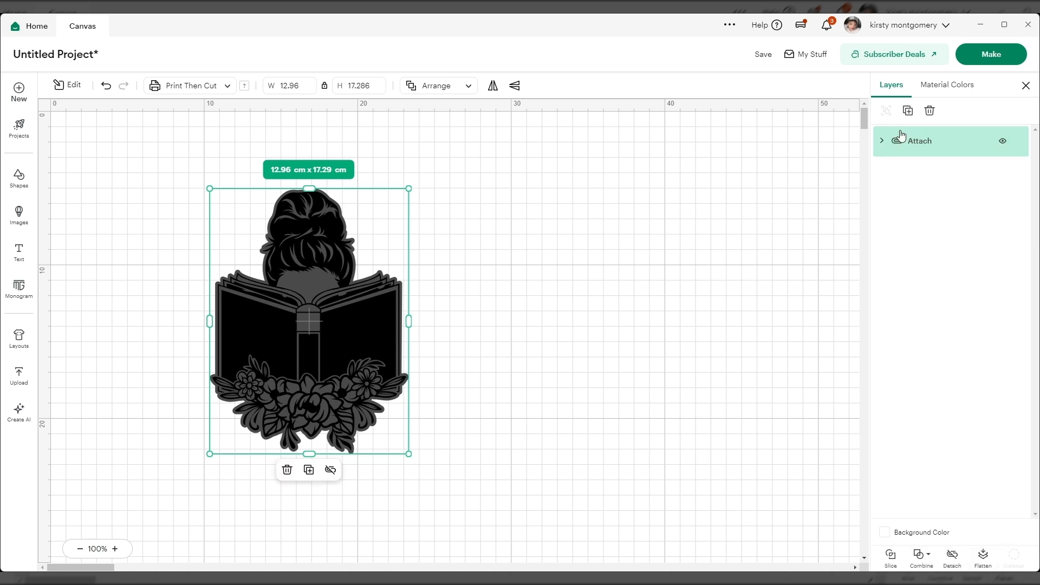
Step: Expand the attached group and change the Offset layer's colour to white
{"action": "left_click", "coordinate": [880, 142]}
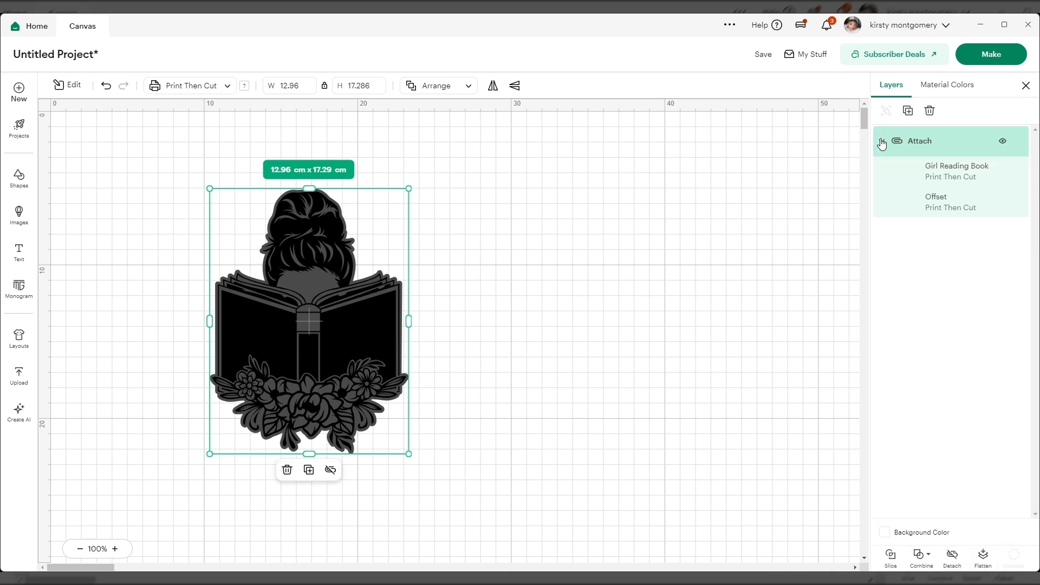
{"action": "left_click", "coordinate": [926, 201]}
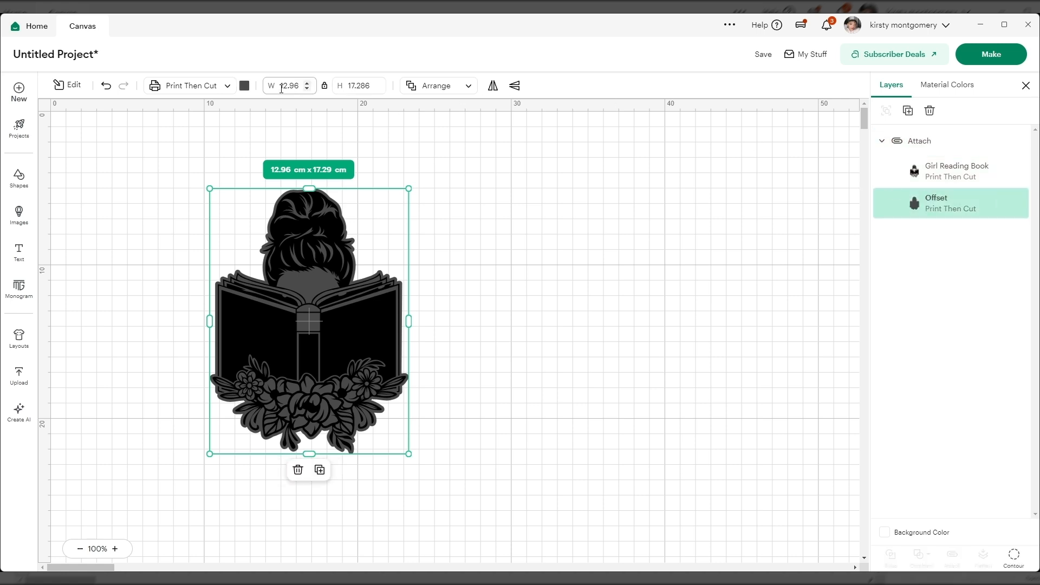
{"action": "left_click", "coordinate": [245, 85]}
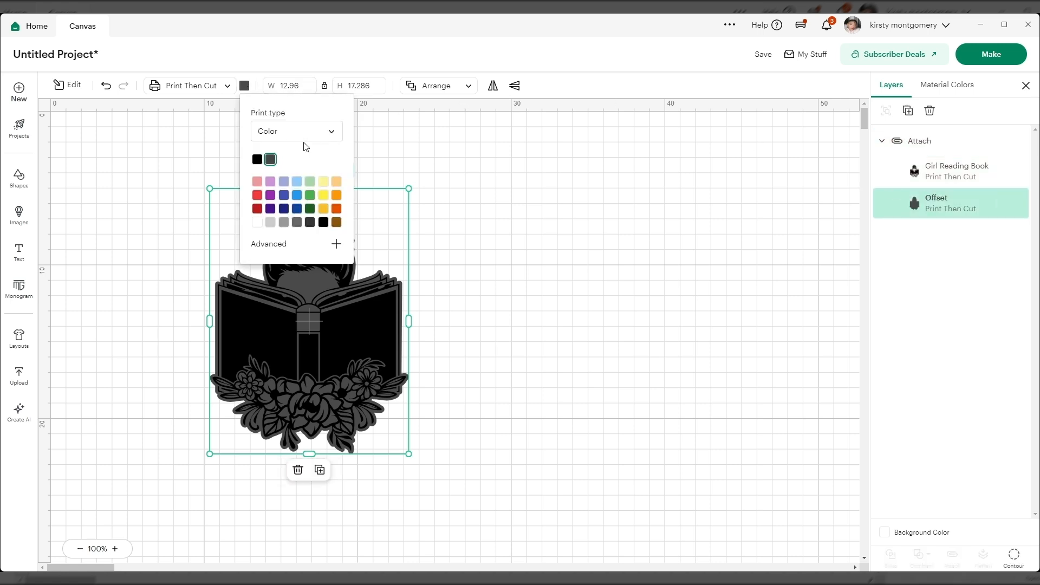
{"action": "left_click", "coordinate": [258, 222]}
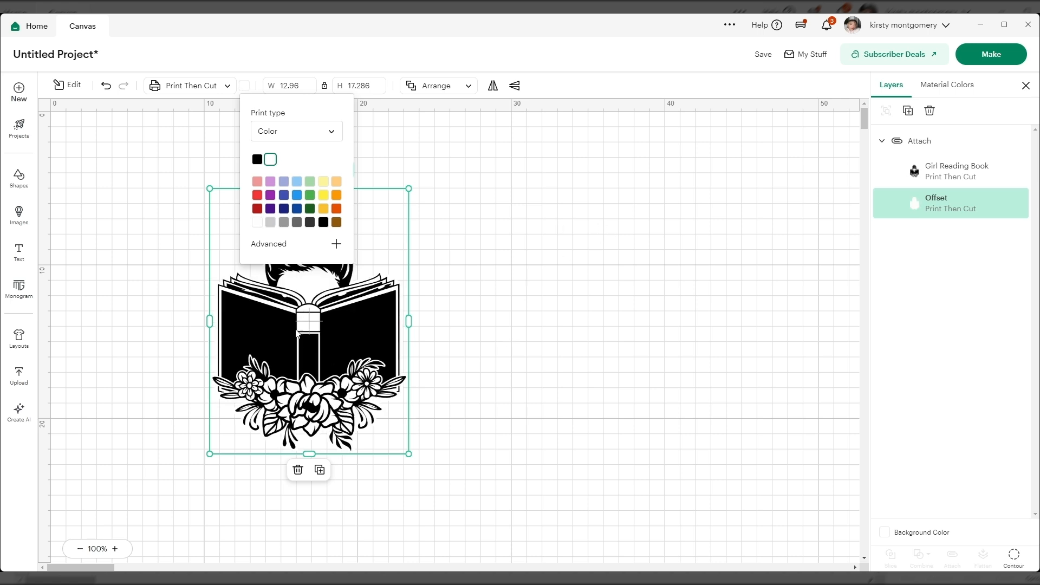
{"action": "left_click", "coordinate": [493, 280]}
Step: Flatten the attached girl design into one Print Then Cut layer and move it to the canvas's right side
{"action": "left_click_drag", "start_coordinate": [334, 329], "coordinate": [342, 300]}
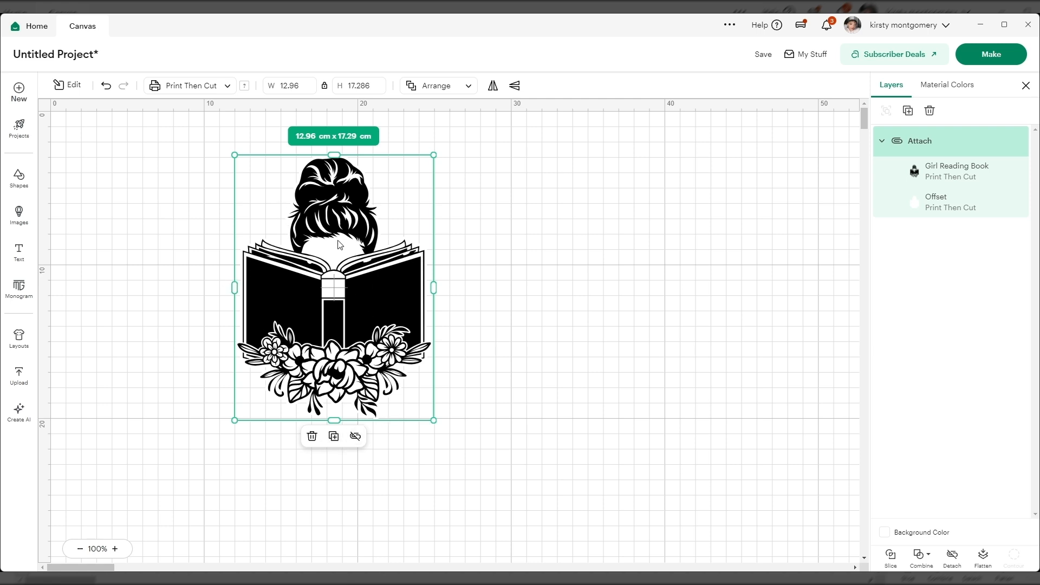
{"action": "left_click", "coordinate": [983, 555]}
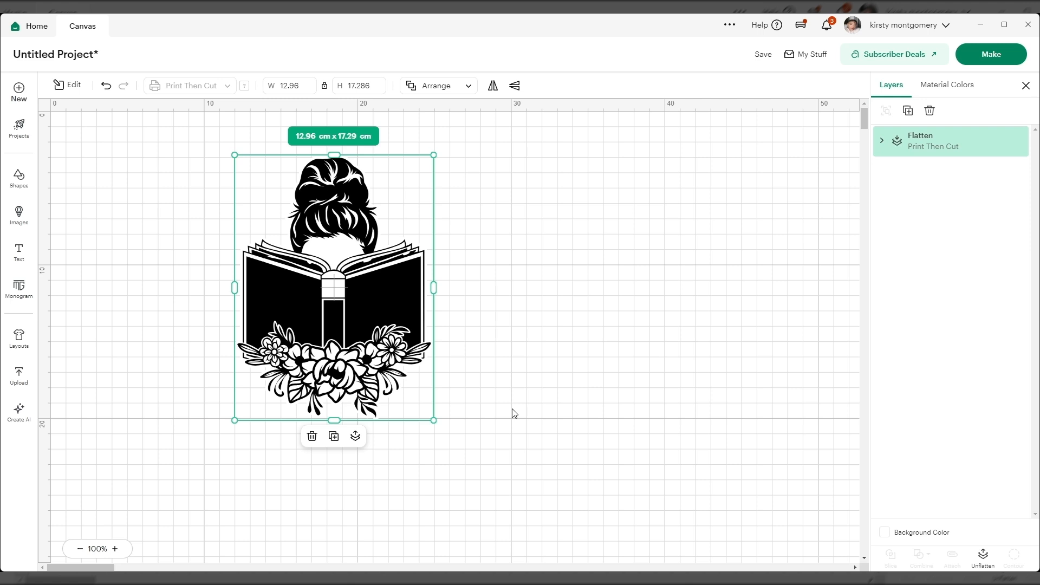
{"action": "left_click", "coordinate": [881, 144]}
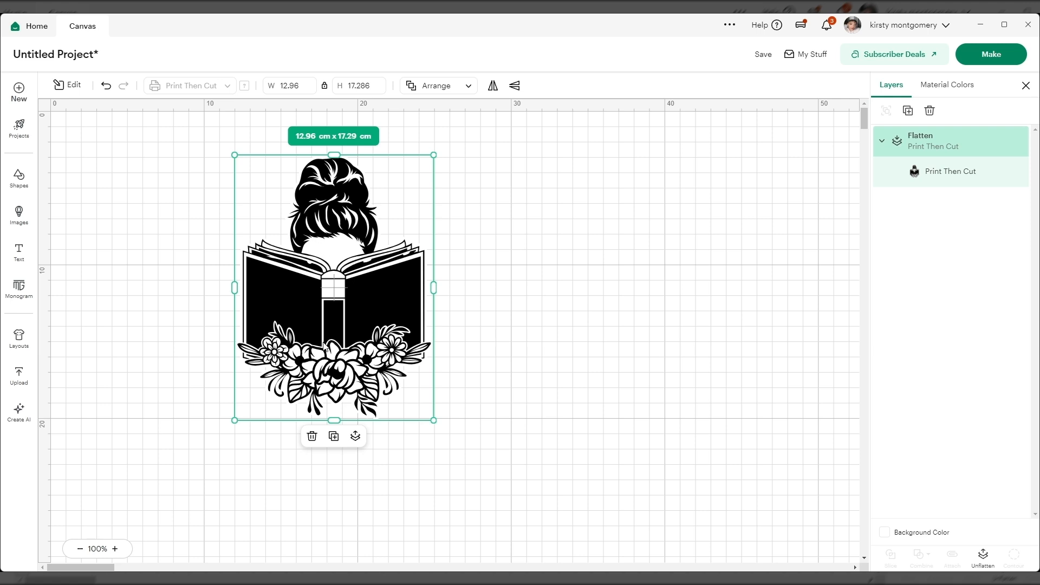
{"action": "left_click_drag", "start_coordinate": [323, 299], "coordinate": [707, 267]}
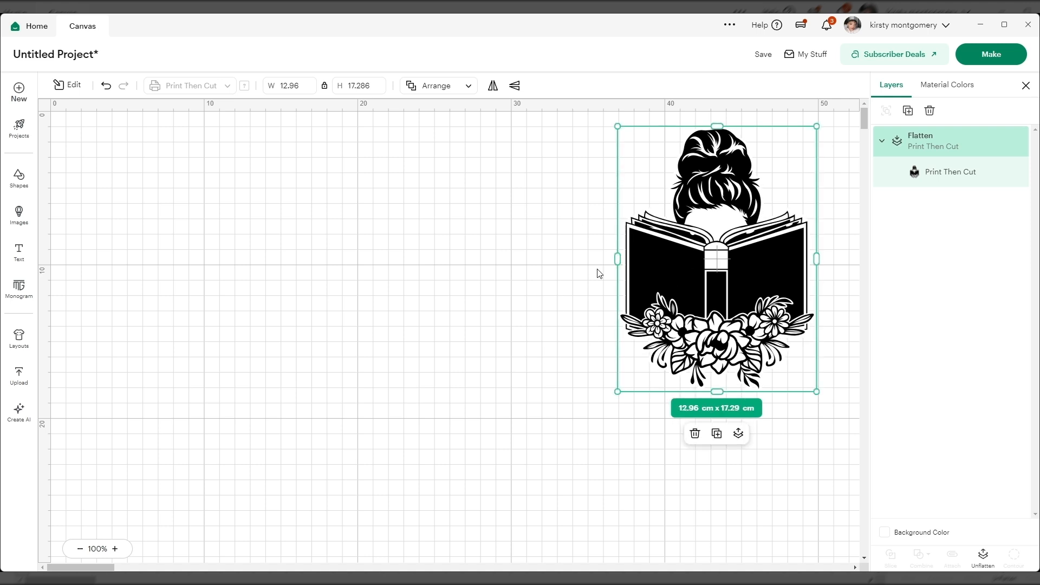
Step: Insert the Book With Flowers image from the image library and close the library
{"action": "left_click", "coordinate": [19, 214]}
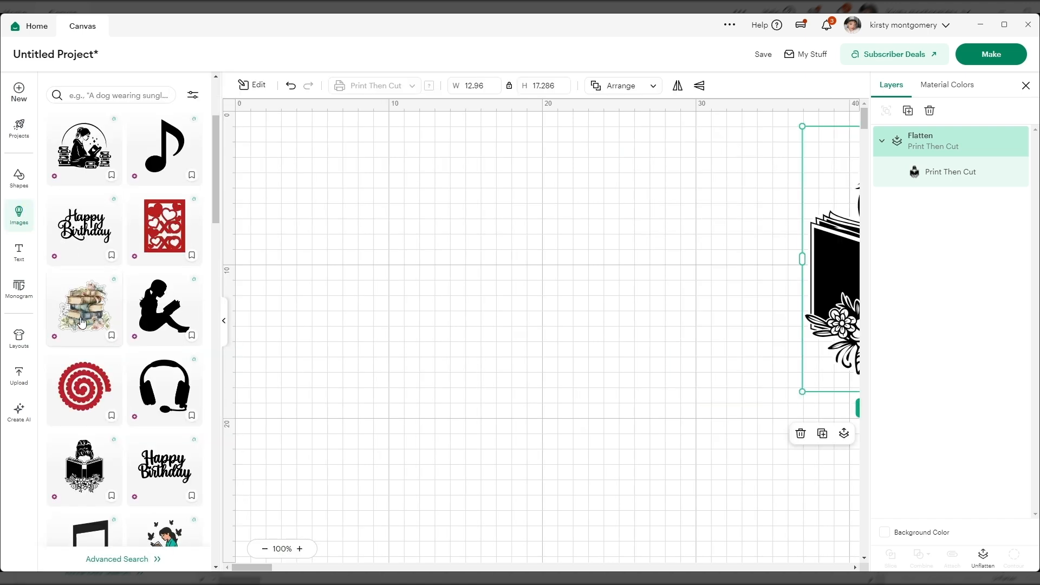
{"action": "left_click", "coordinate": [91, 316]}
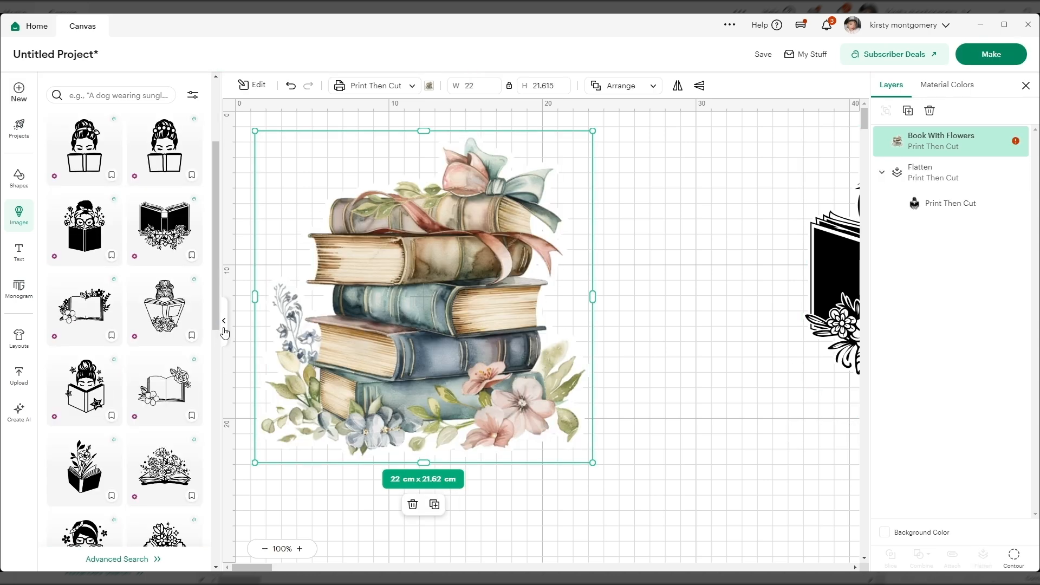
{"action": "left_click", "coordinate": [223, 325]}
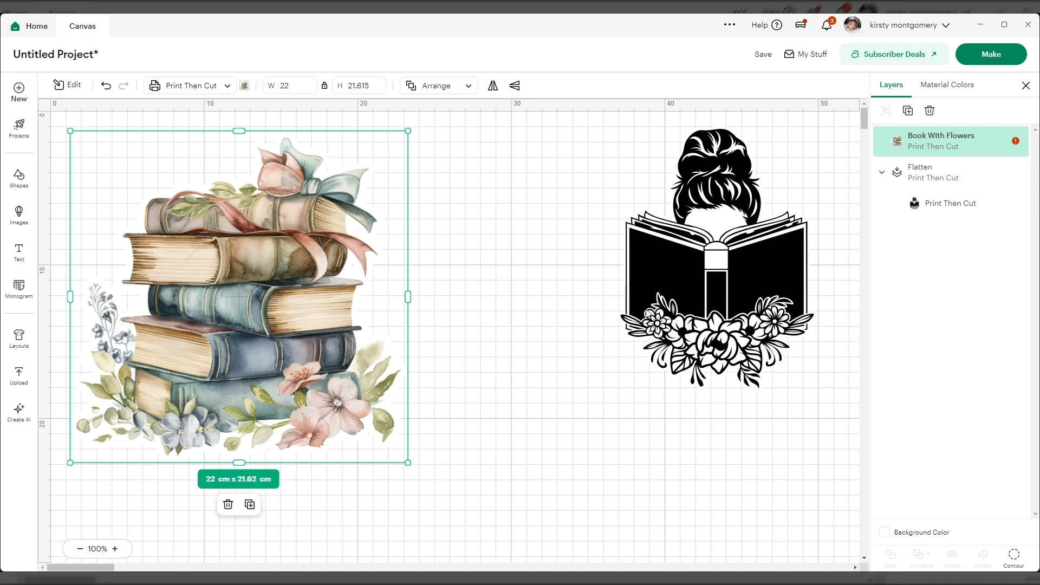
Step: Clear the girl design out of the work area, shrink the Book With Flowers image and place it near the canvas centre
{"action": "left_click", "coordinate": [690, 281]}
{"action": "left_click_drag", "start_coordinate": [279, 326], "coordinate": [580, 372]}
{"action": "left_click_drag", "start_coordinate": [370, 507], "coordinate": [463, 415]}
{"action": "left_click_drag", "start_coordinate": [581, 303], "coordinate": [410, 373]}
Step: Add a text object reading "book" beside the Book With Flowers image
{"action": "left_click", "coordinate": [20, 260]}
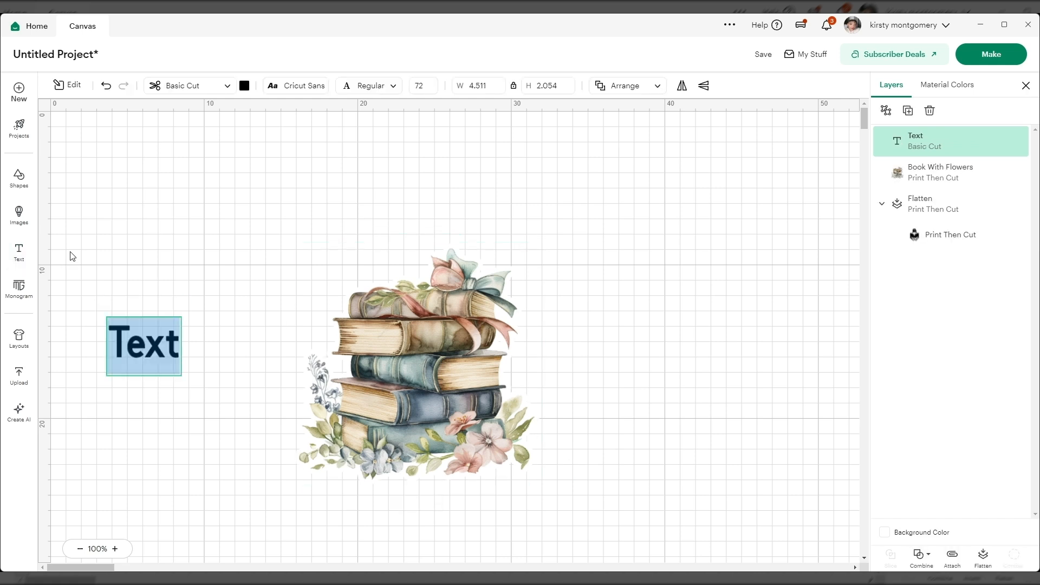
{"action": "type", "text": "book"}
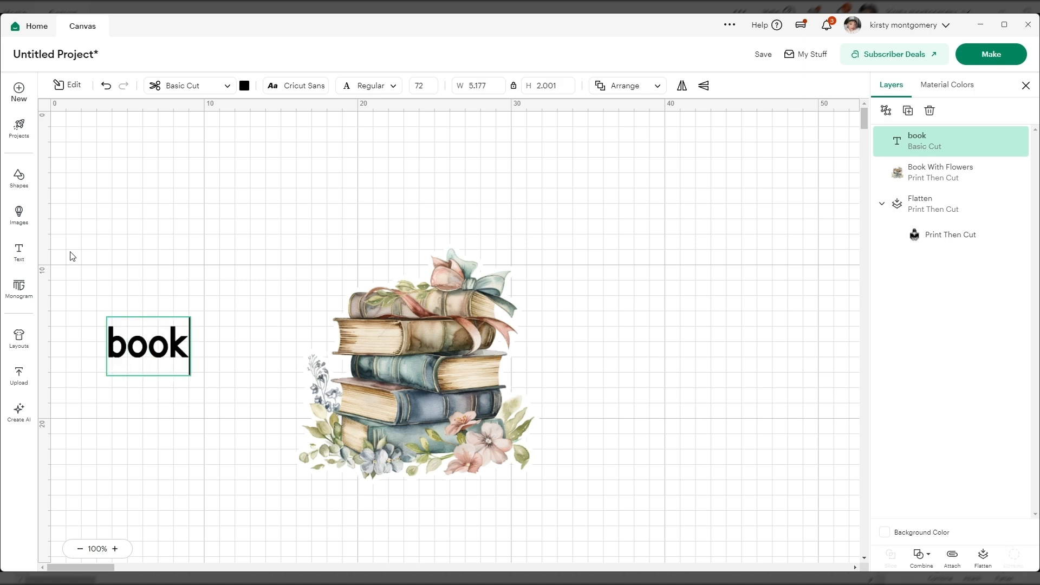
Step: Replace the text object's wording with "Book" and "Lover" on two lines
{"action": "key", "text": "BackSpace"}
{"action": "key", "text": "BackSpace"}
{"action": "key", "text": "BackSpace"}
{"action": "key", "text": "BackSpace"}
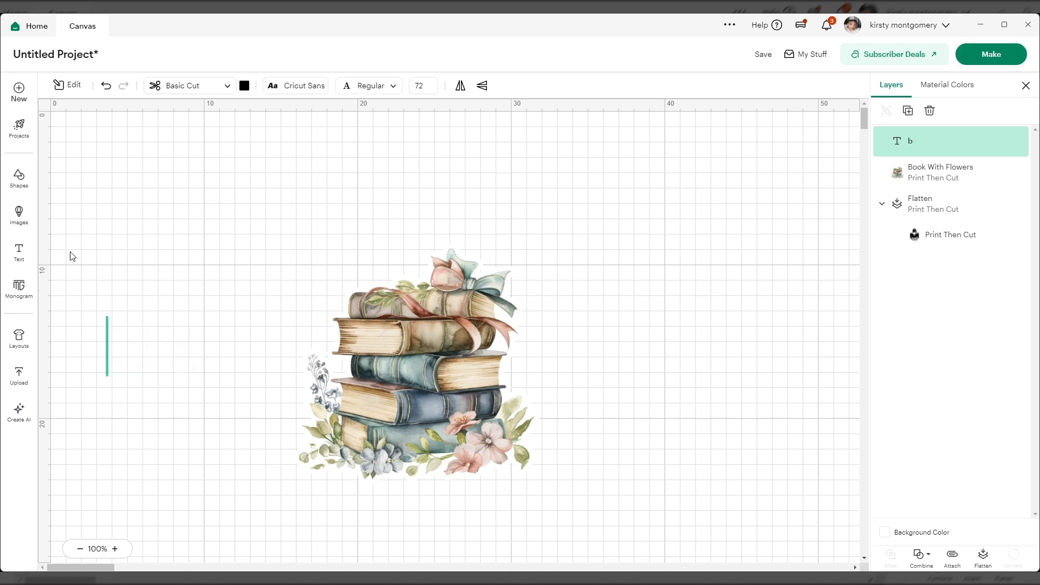
{"action": "type", "text": "Book"}
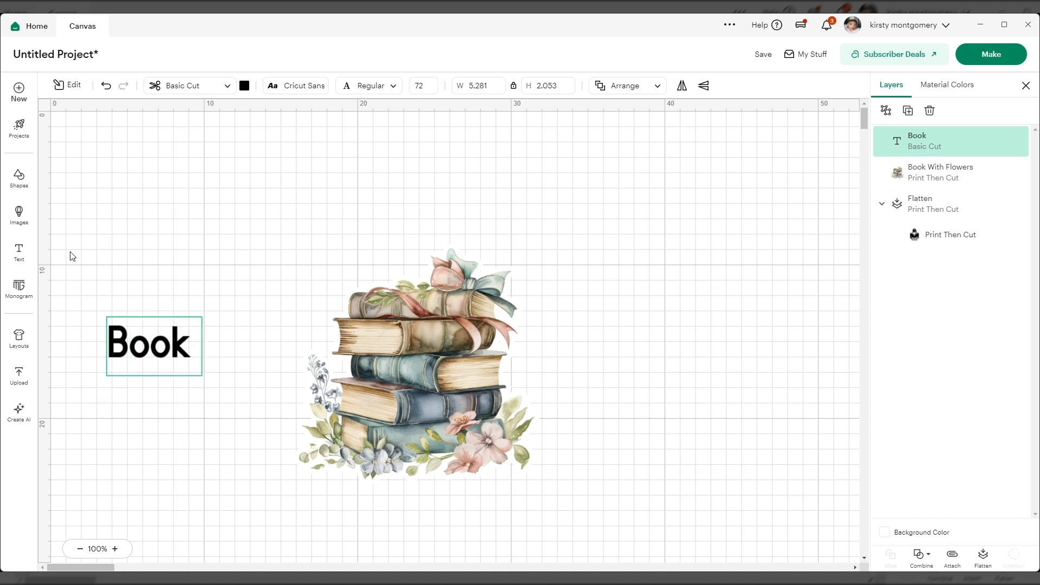
{"action": "key", "text": "Return"}
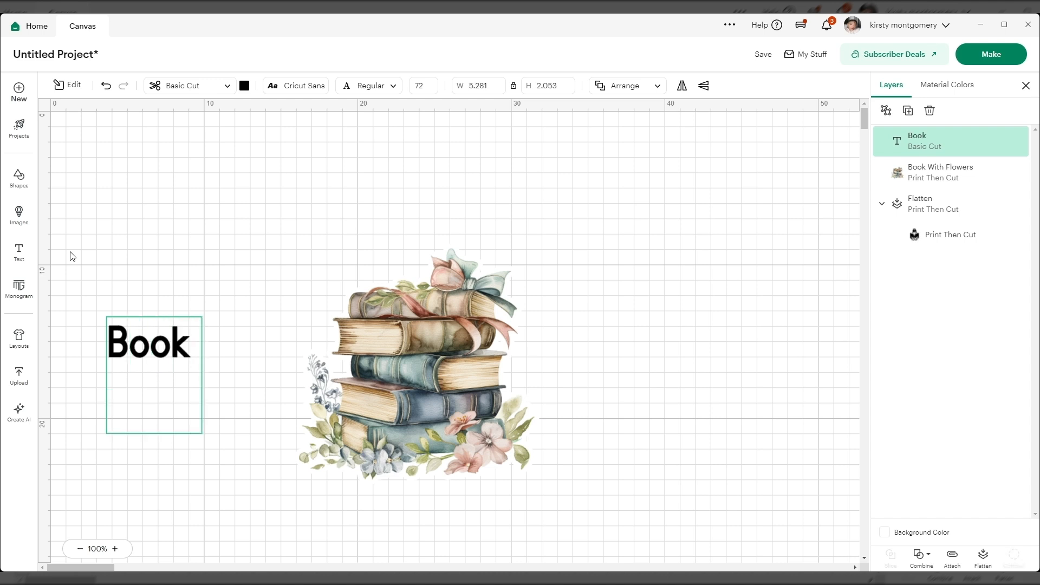
{"action": "type", "text": "Lover"}
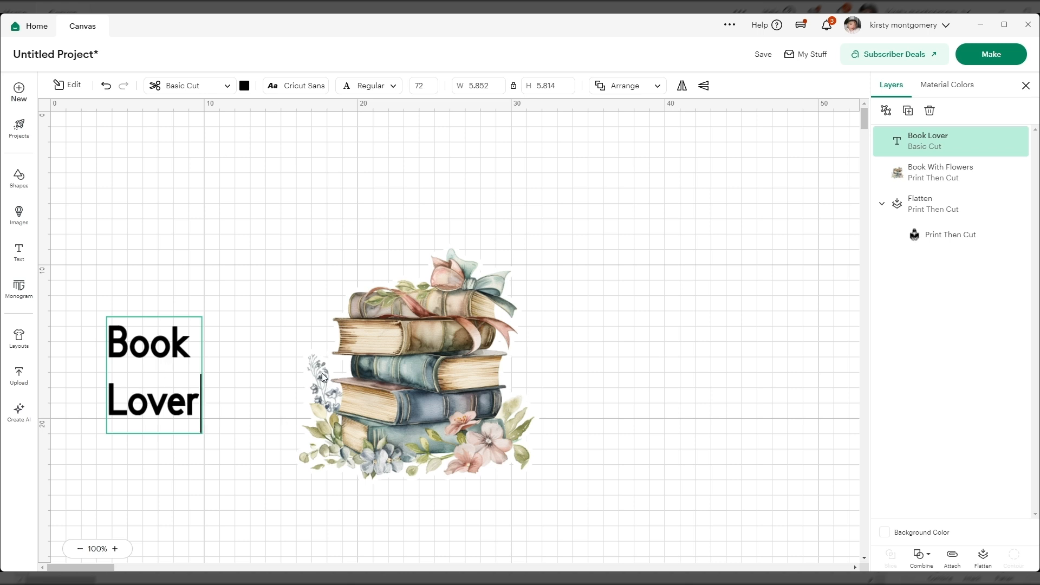
Step: Set the two-line Book Lover text's horizontal alignment to Left, keeping its vertical alignment at Center
{"action": "left_click", "coordinate": [71, 93]}
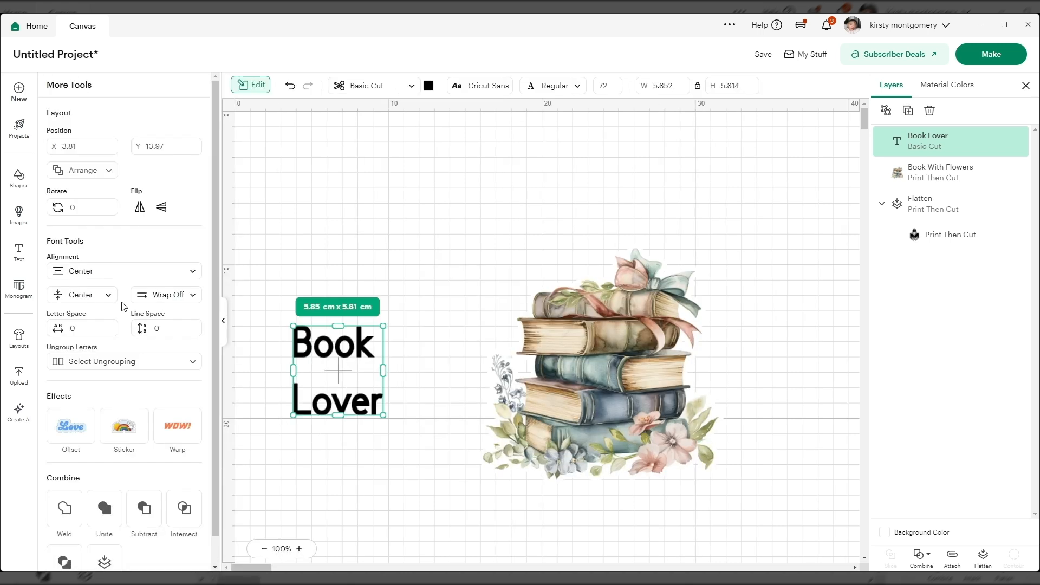
{"action": "left_click", "coordinate": [78, 275]}
{"action": "left_click", "coordinate": [78, 297]}
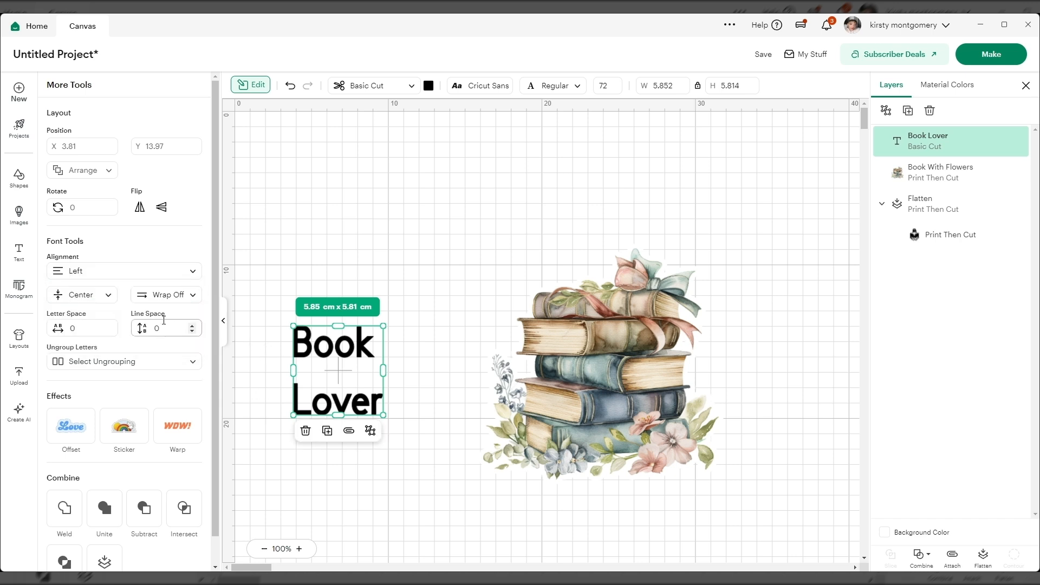
{"action": "left_click", "coordinate": [99, 298]}
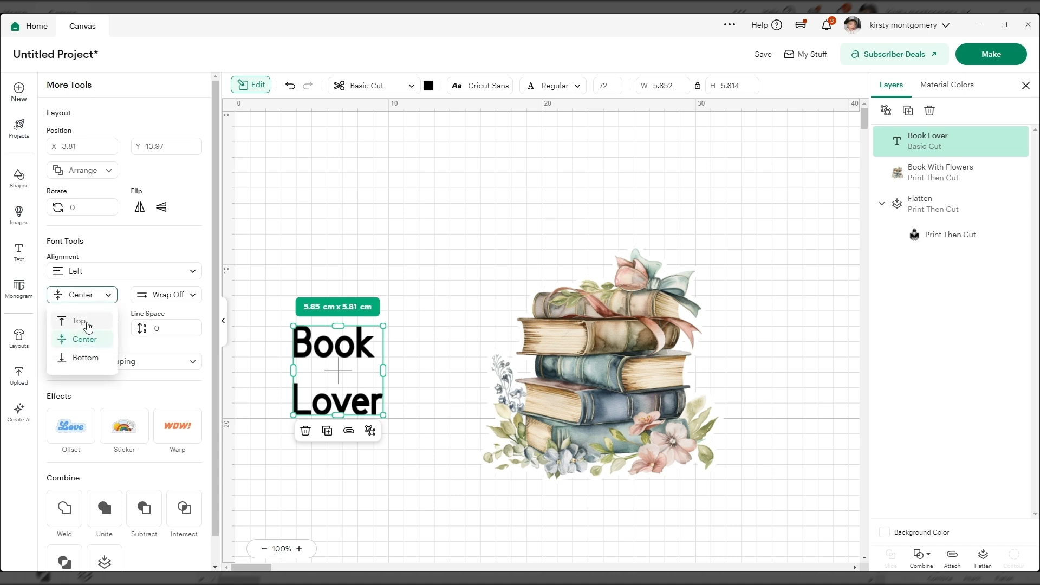
{"action": "left_click", "coordinate": [99, 298]}
Step: Tighten the Book Lover text's line spacing to -4.2
{"action": "left_click", "coordinate": [162, 333]}
{"action": "left_click", "coordinate": [193, 331]}
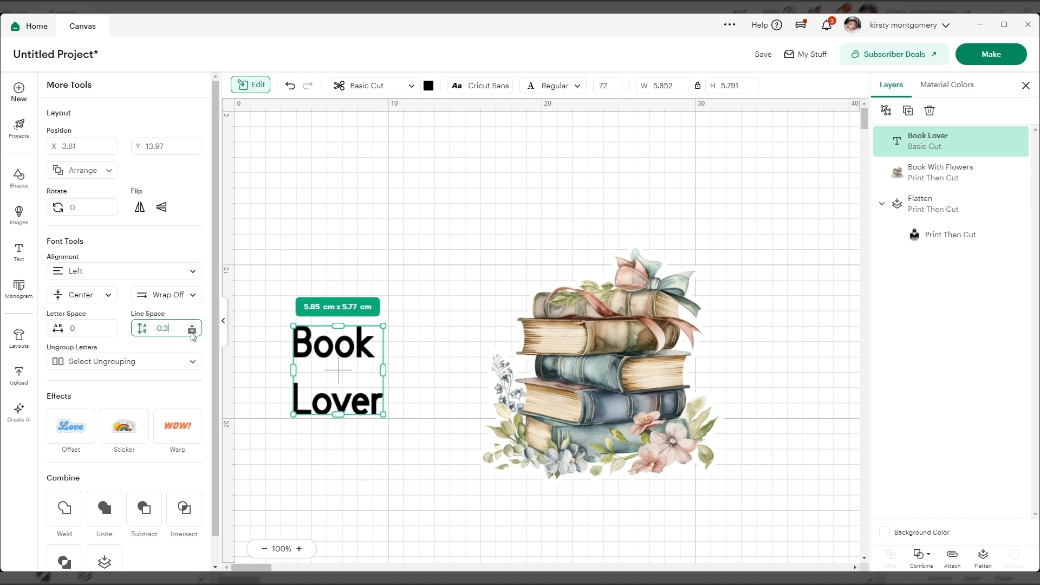
{"action": "left_click", "coordinate": [192, 332]}
{"action": "left_click", "coordinate": [193, 332]}
{"action": "left_click", "coordinate": [192, 332]}
{"action": "left_click", "coordinate": [192, 332]}
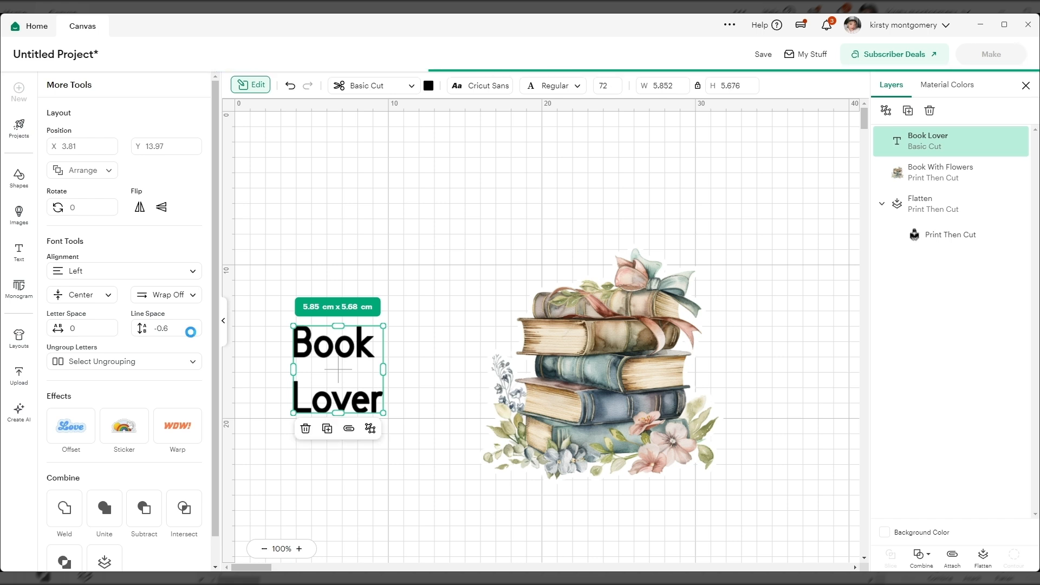
{"action": "left_click", "coordinate": [191, 332]}
{"action": "left_click", "coordinate": [190, 332]}
{"action": "left_click", "coordinate": [191, 332]}
{"action": "left_click", "coordinate": [191, 331]}
{"action": "left_click", "coordinate": [192, 332]}
{"action": "left_click", "coordinate": [192, 332]}
{"action": "left_click", "coordinate": [192, 331]}
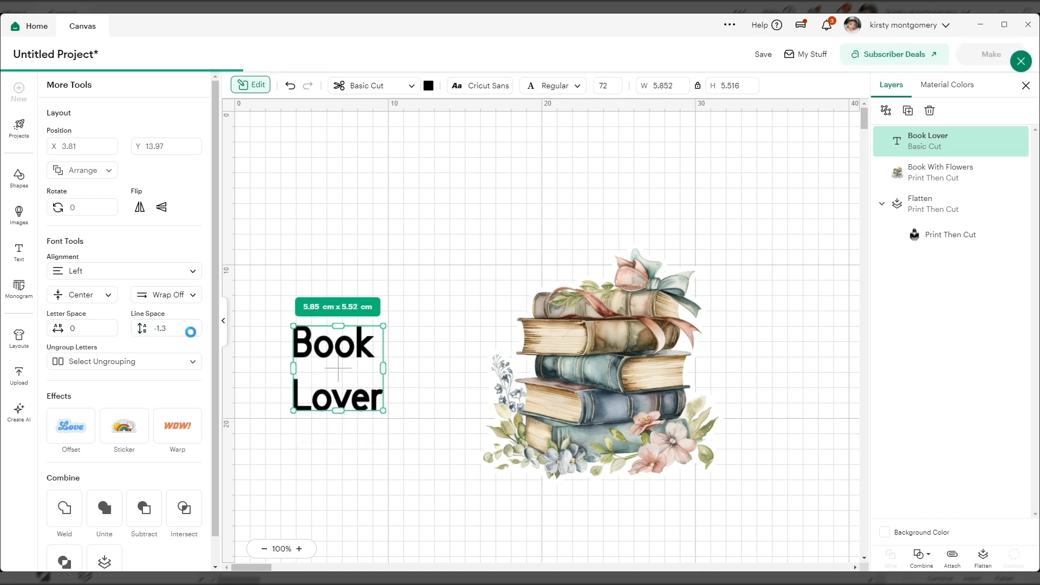
{"action": "left_click", "coordinate": [192, 332]}
{"action": "left_click", "coordinate": [192, 332]}
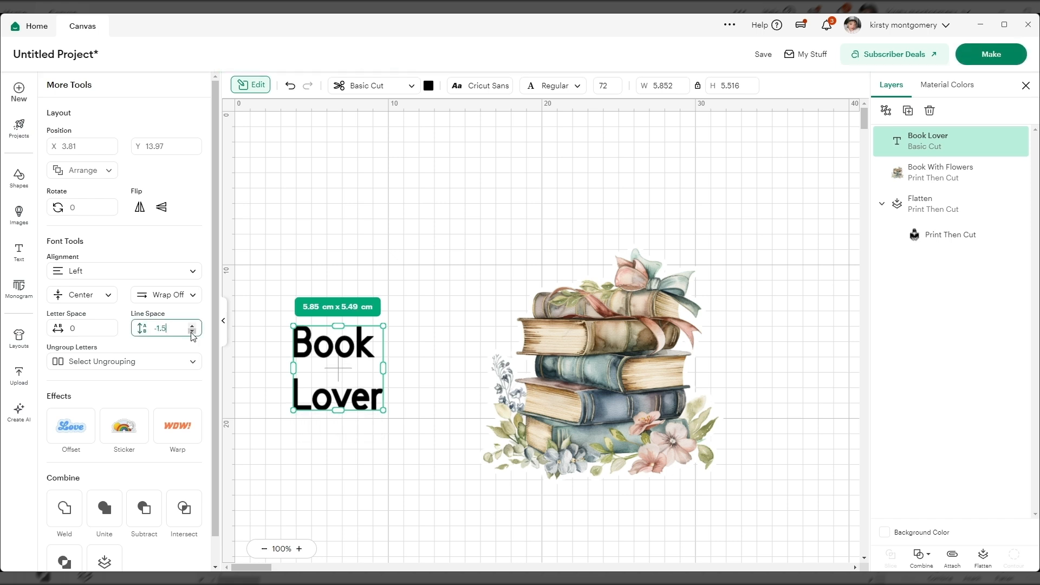
{"action": "left_click", "coordinate": [191, 332]}
{"action": "left_click", "coordinate": [192, 332]}
{"action": "left_click", "coordinate": [192, 332]}
{"action": "left_click", "coordinate": [192, 333]}
{"action": "left_click", "coordinate": [192, 332]}
{"action": "left_click", "coordinate": [192, 331]}
{"action": "left_click", "coordinate": [191, 331]}
{"action": "left_click", "coordinate": [192, 331]}
{"action": "left_click", "coordinate": [191, 331]}
{"action": "left_click", "coordinate": [192, 331]}
{"action": "left_click", "coordinate": [192, 331]}
{"action": "left_click", "coordinate": [191, 332]}
{"action": "left_click", "coordinate": [191, 332]}
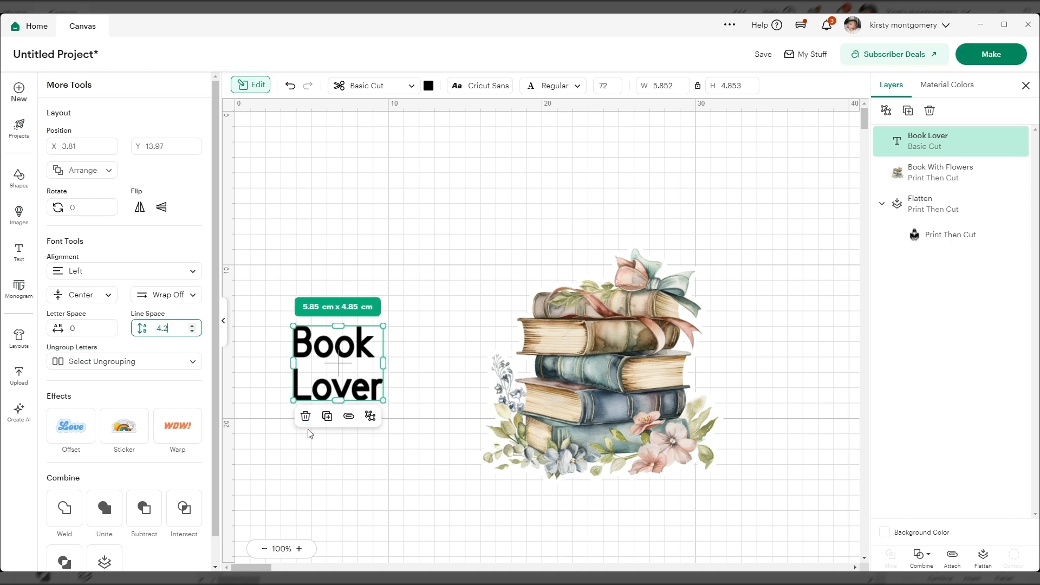
Step: Try the two-line Book Lover text beside the upper part of the book stack and delete it
{"action": "left_click", "coordinate": [255, 457]}
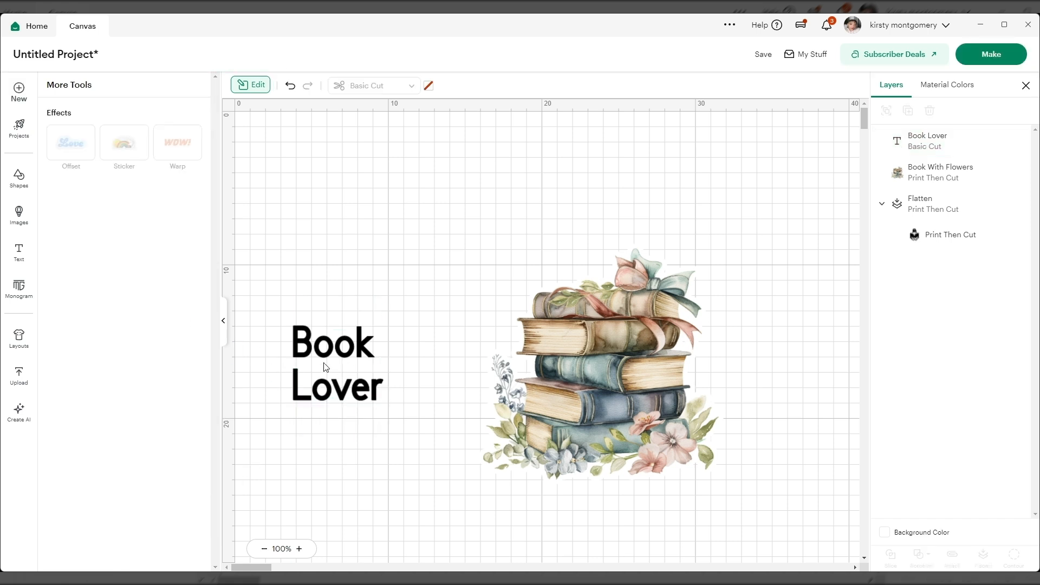
{"action": "left_click", "coordinate": [224, 321]}
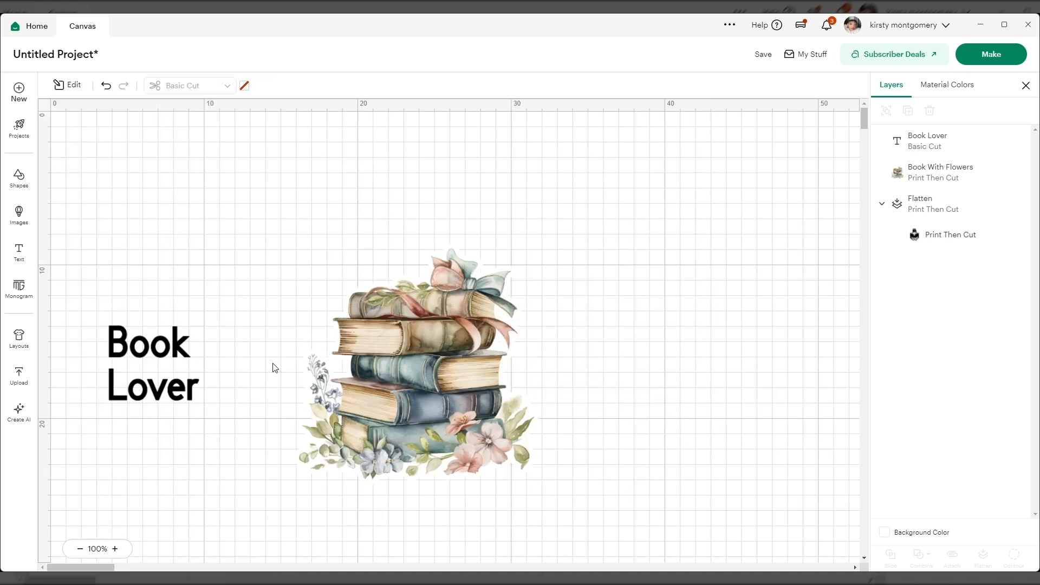
{"action": "left_click_drag", "start_coordinate": [150, 357], "coordinate": [294, 272]}
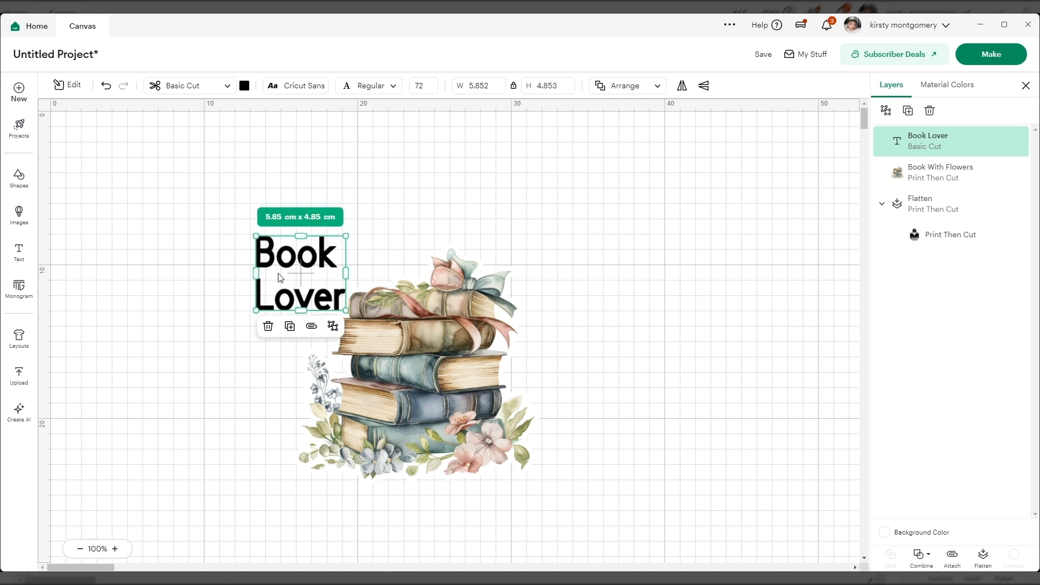
{"action": "key", "text": "Delete"}
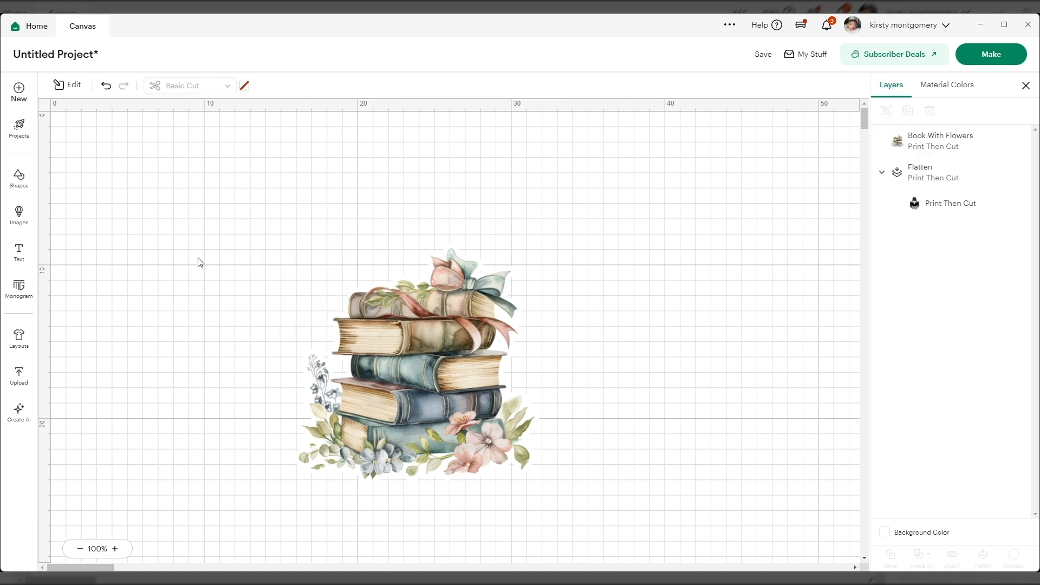
Step: Add a text object reading "Book" beside the Book With Flowers image
{"action": "left_click", "coordinate": [30, 266]}
{"action": "type", "text": "Book"}
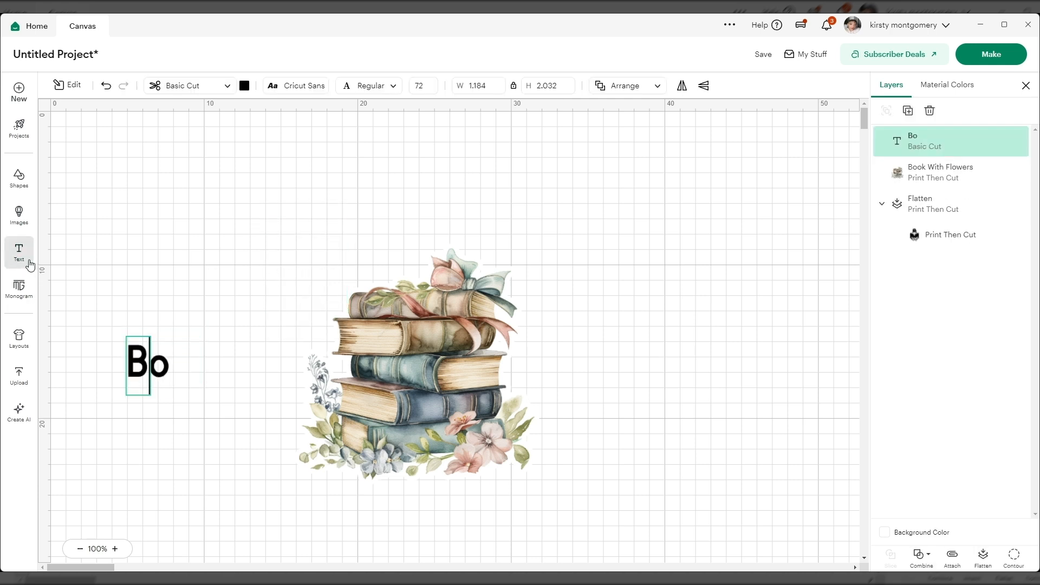
{"action": "left_click", "coordinate": [233, 294]}
Step: Add a second, separate text object reading "Lover", correcting its misspelling
{"action": "left_click", "coordinate": [16, 263]}
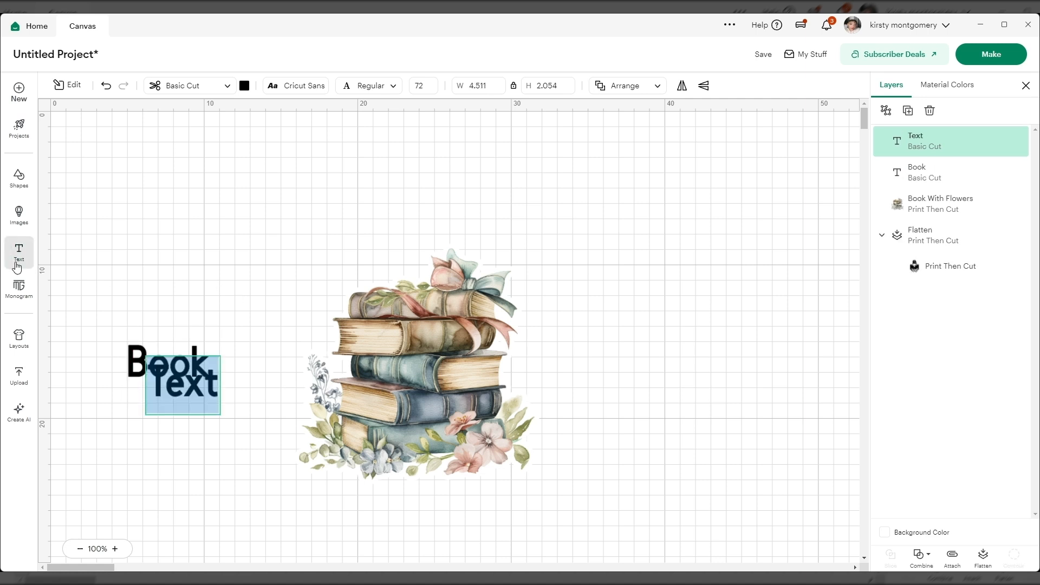
{"action": "type", "text": "Loerv"}
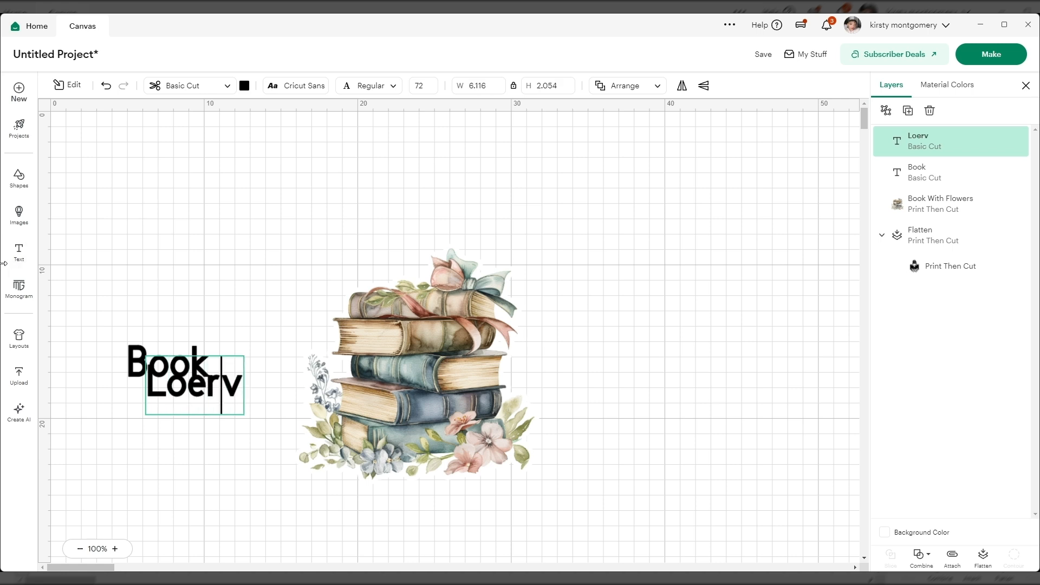
{"action": "key", "text": "Left"}
{"action": "key", "text": "BackSpace"}
{"action": "key", "text": "BackSpace"}
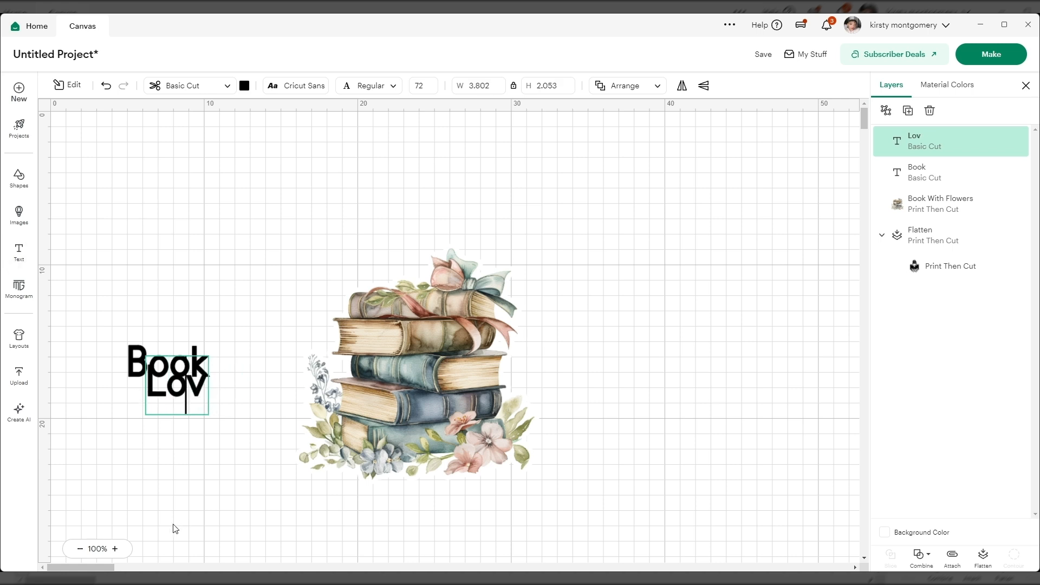
{"action": "key", "text": "Delete"}
{"action": "type", "text": "ver"}
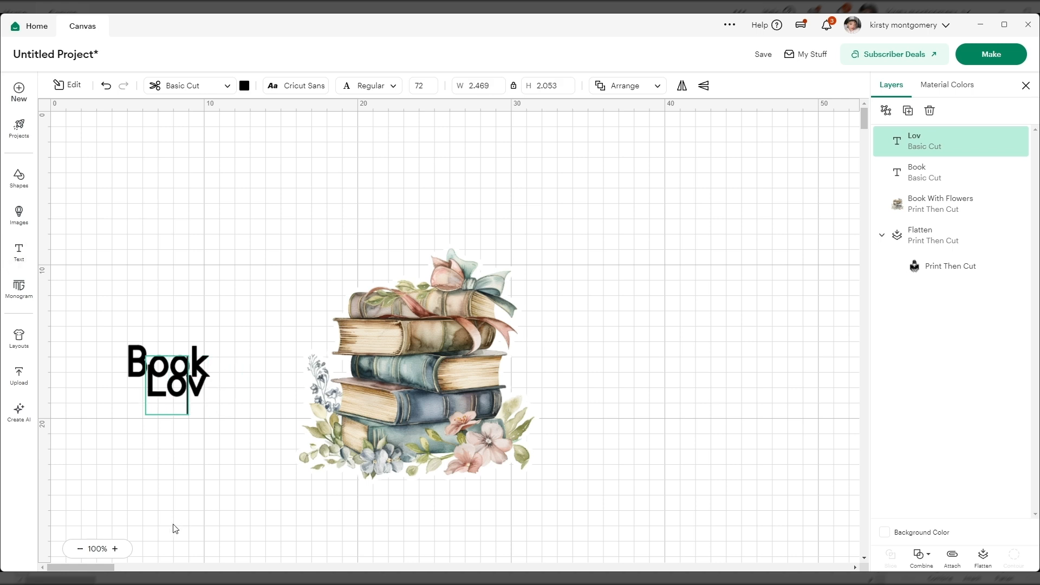
{"action": "left_click", "coordinate": [194, 385]}
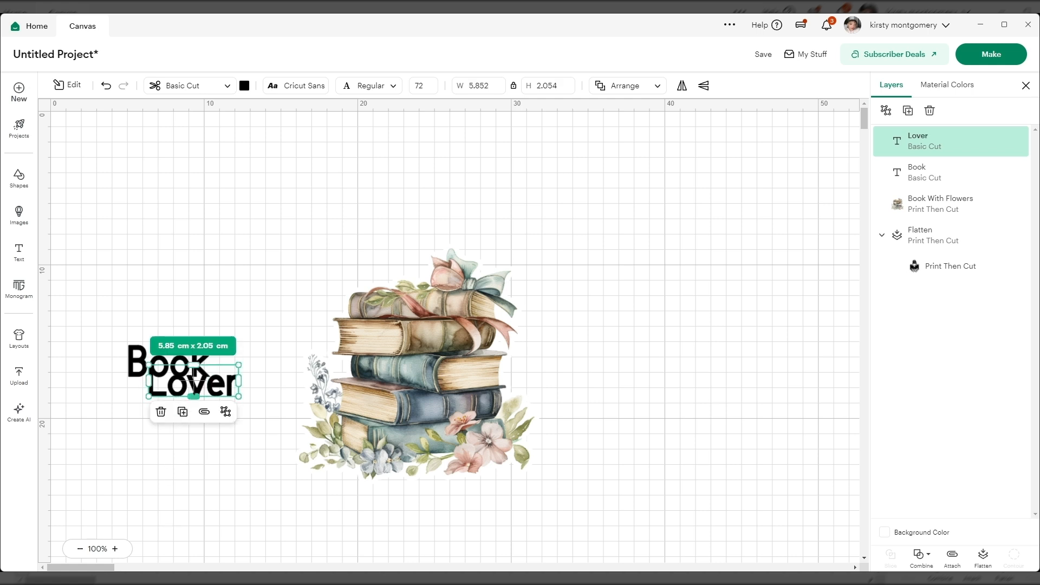
{"action": "left_click", "coordinate": [265, 473]}
Step: Place the separate Book and Lover words above the book stack, with Lover over Book
{"action": "left_click_drag", "start_coordinate": [199, 392], "coordinate": [282, 320]}
{"action": "left_click_drag", "start_coordinate": [166, 367], "coordinate": [326, 275]}
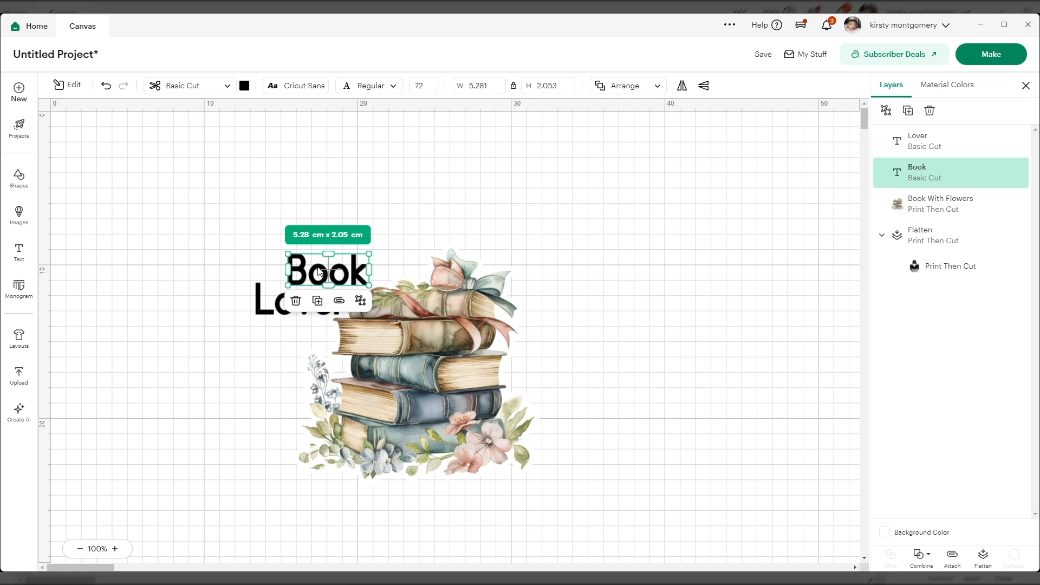
{"action": "left_click_drag", "start_coordinate": [320, 272], "coordinate": [371, 264]}
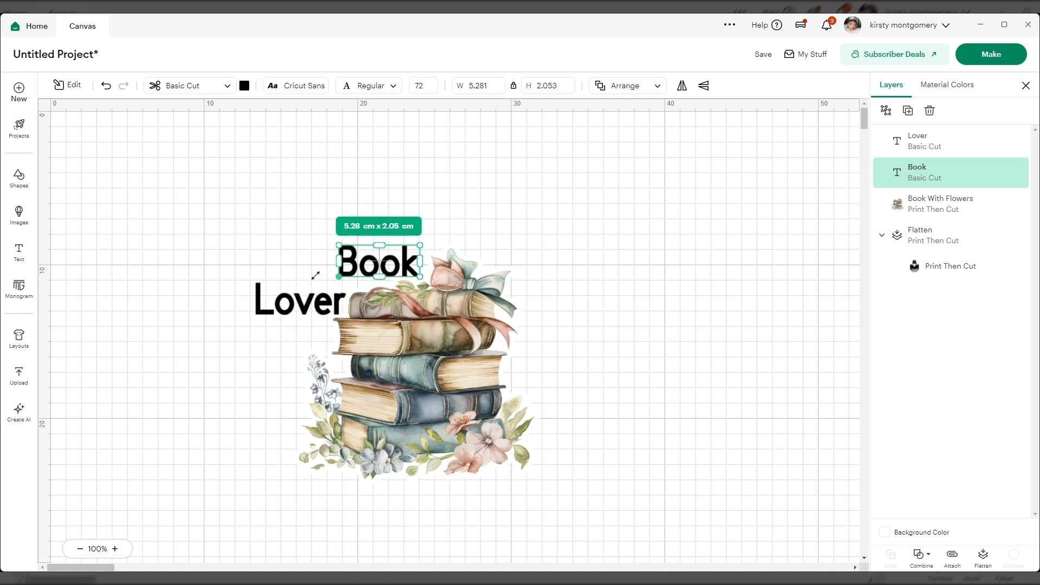
{"action": "left_click_drag", "start_coordinate": [303, 306], "coordinate": [363, 230]}
{"action": "left_click_drag", "start_coordinate": [287, 208], "coordinate": [542, 485]}
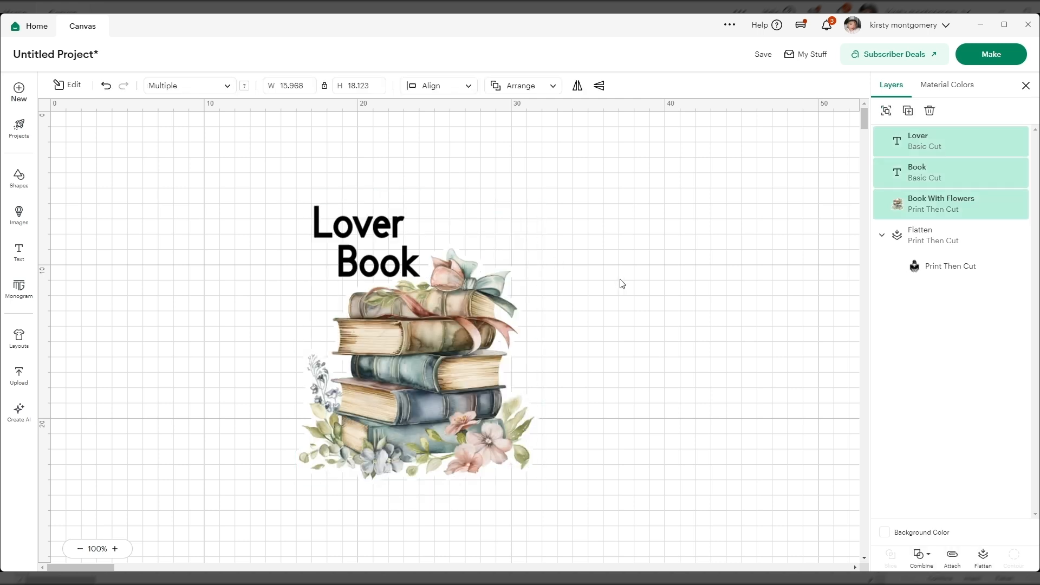
{"action": "left_click", "coordinate": [582, 272]}
Step: Delete the separate Lover and Book text objects from the canvas
{"action": "left_click", "coordinate": [342, 228]}
{"action": "key", "text": "Delete"}
{"action": "left_click", "coordinate": [362, 260]}
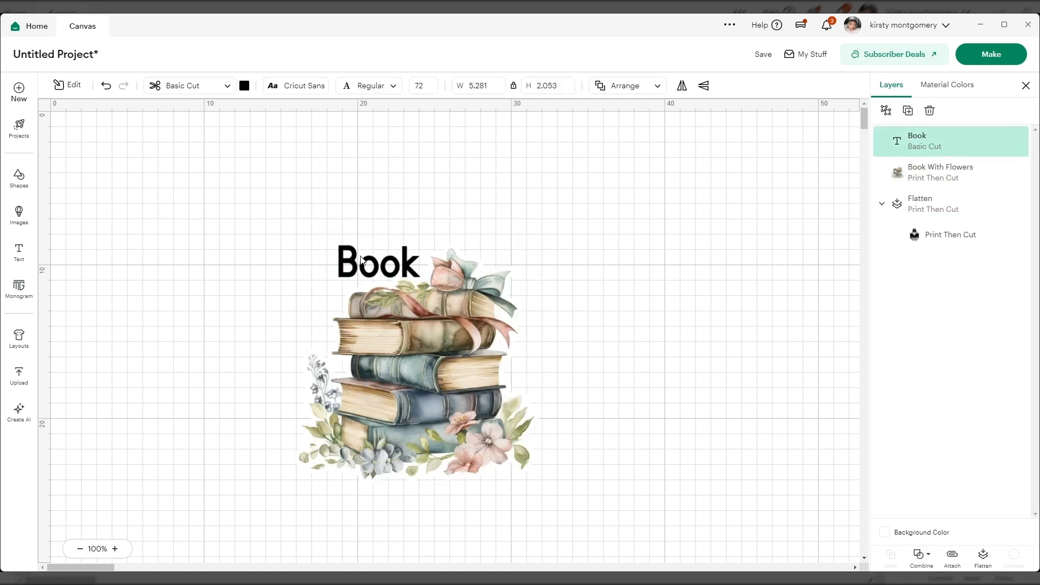
{"action": "key", "text": "Delete"}
Step: Add a single-line text object reading "Book Lover" and place it just above the book stack
{"action": "left_click", "coordinate": [20, 256]}
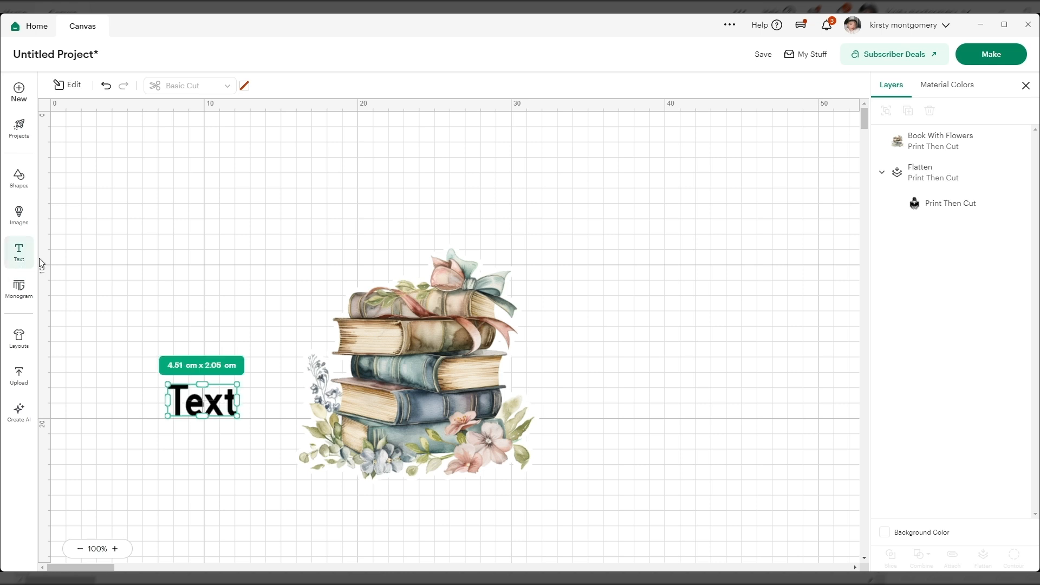
{"action": "type", "text": "B"}
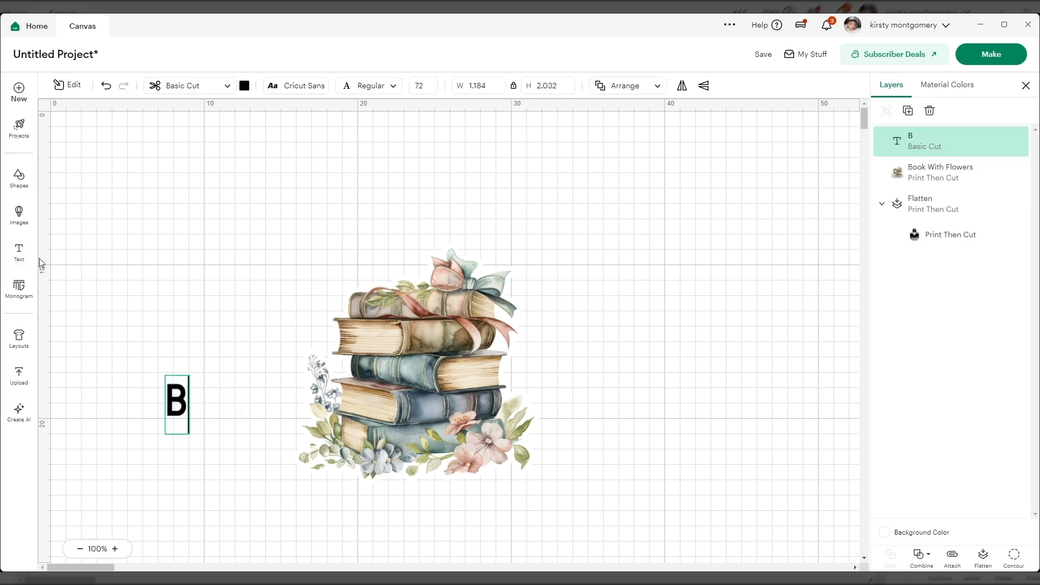
{"action": "type", "text": "ook Lover"}
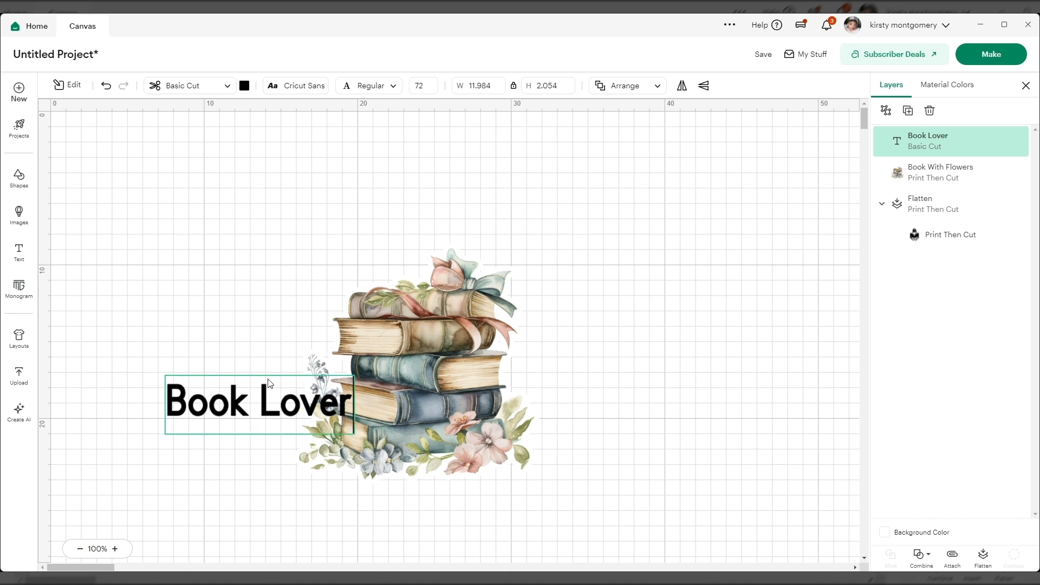
{"action": "left_click_drag", "start_coordinate": [267, 380], "coordinate": [278, 273]}
{"action": "left_click", "coordinate": [263, 487]}
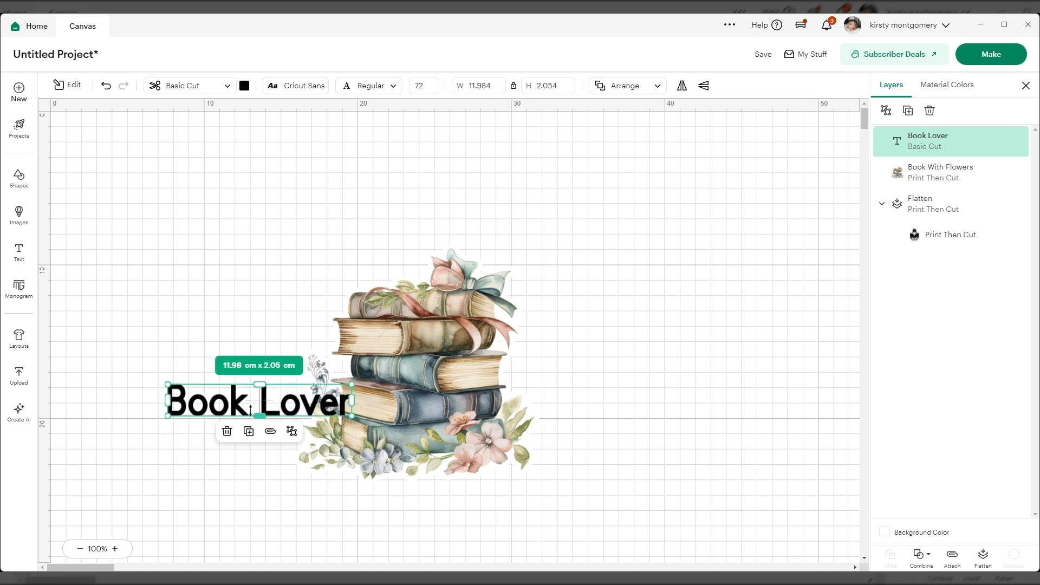
{"action": "left_click_drag", "start_coordinate": [257, 404], "coordinate": [416, 236]}
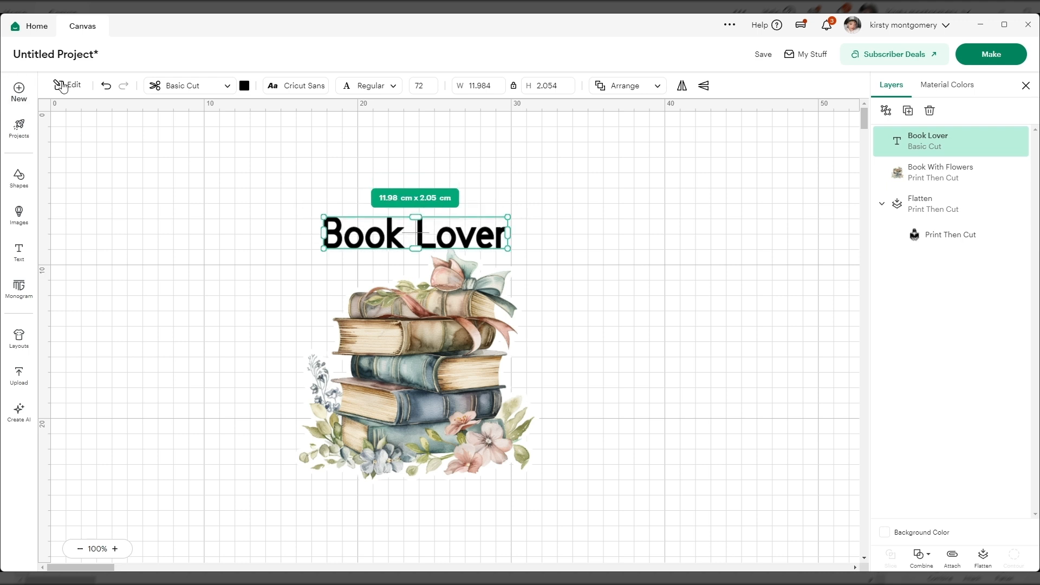
Step: Curve the Book Lover text into an arch over the book stack and reposition it at about X 18, Y 7
{"action": "left_click", "coordinate": [67, 85]}
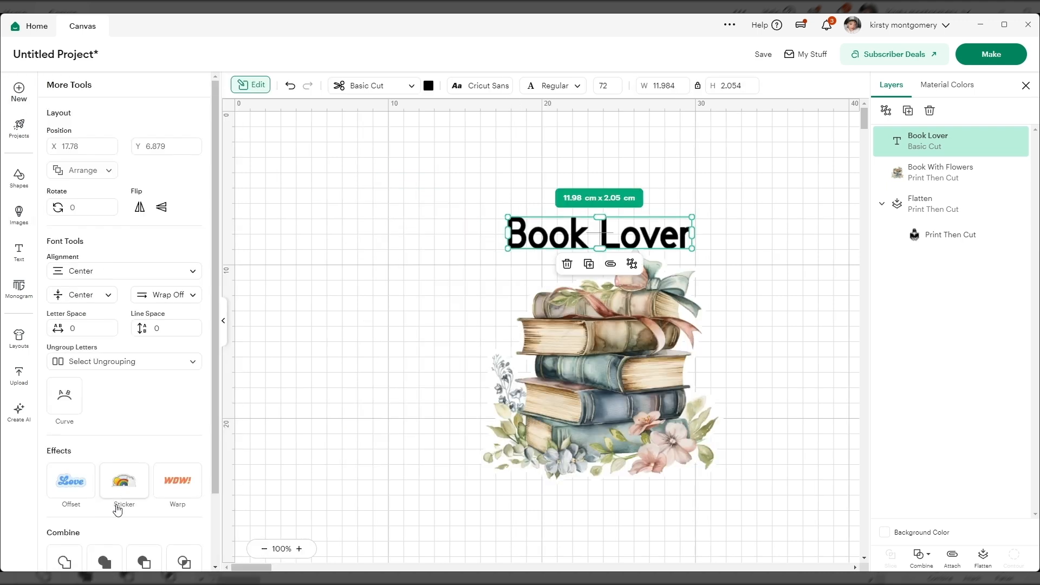
{"action": "left_click", "coordinate": [66, 400]}
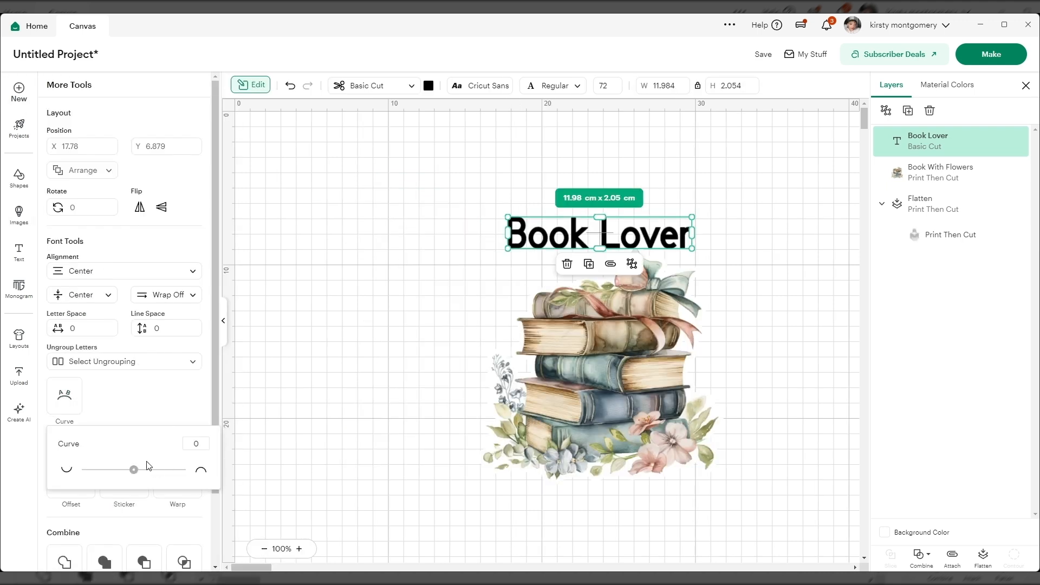
{"action": "left_click_drag", "start_coordinate": [134, 469], "coordinate": [153, 470]}
{"action": "left_click_drag", "start_coordinate": [593, 250], "coordinate": [610, 251]}
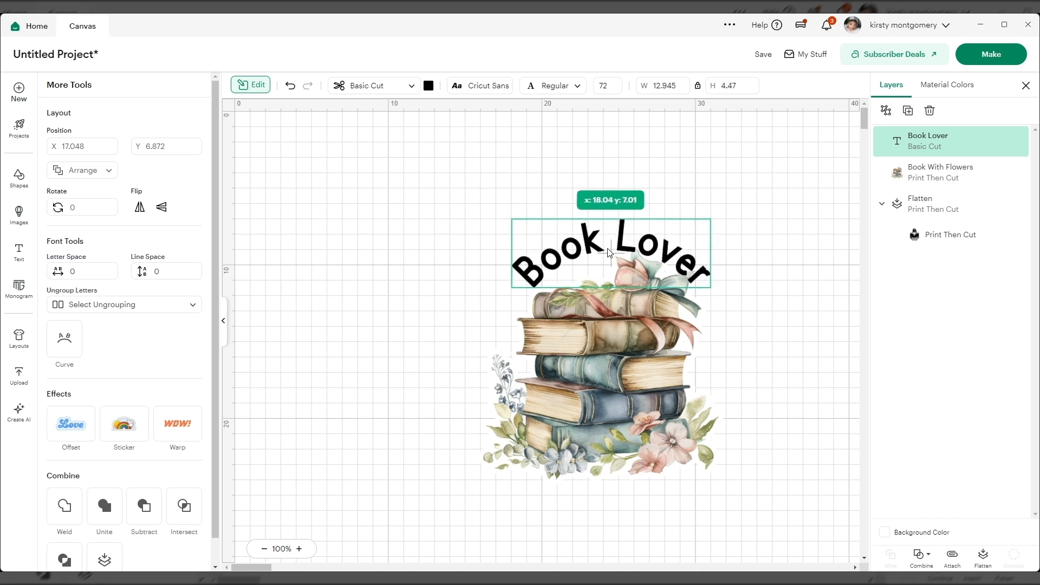
{"action": "left_click", "coordinate": [818, 344]}
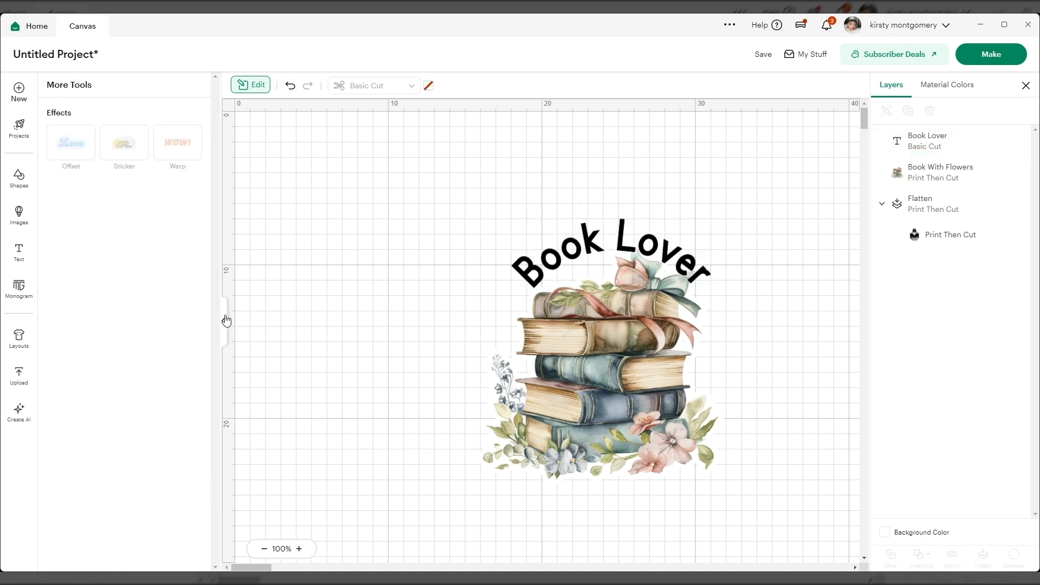
Step: Change the Book Lover text to Print Then Cut and color it light green
{"action": "left_click", "coordinate": [227, 321]}
{"action": "left_click", "coordinate": [413, 247]}
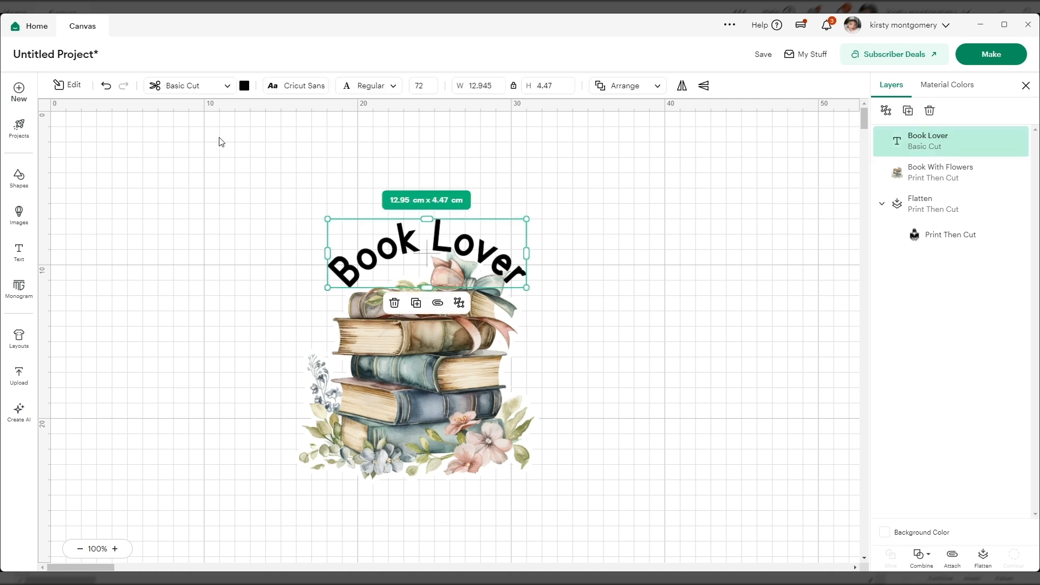
{"action": "left_click", "coordinate": [225, 87]}
{"action": "left_click", "coordinate": [202, 332]}
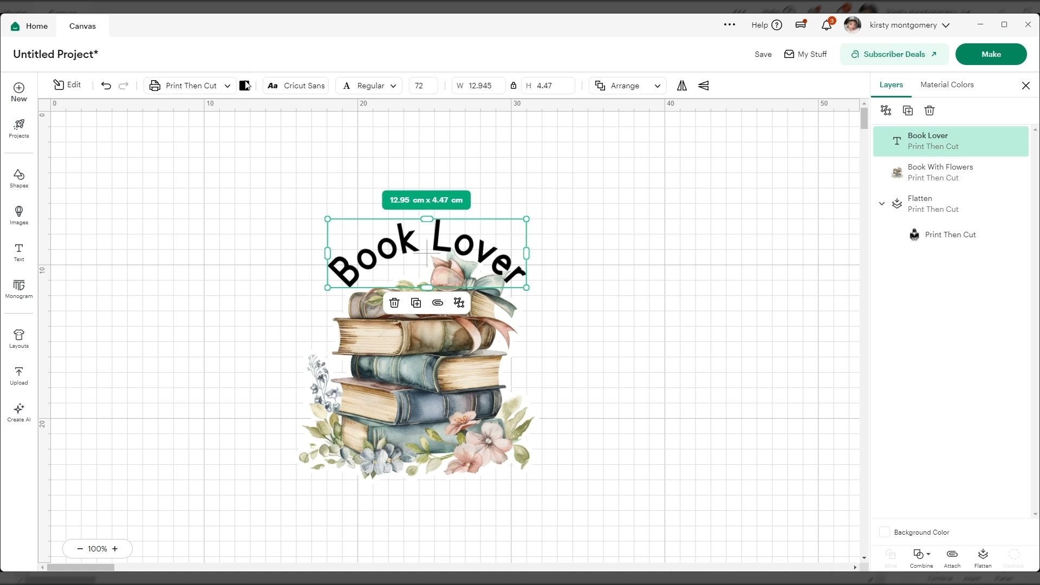
{"action": "left_click", "coordinate": [245, 85]}
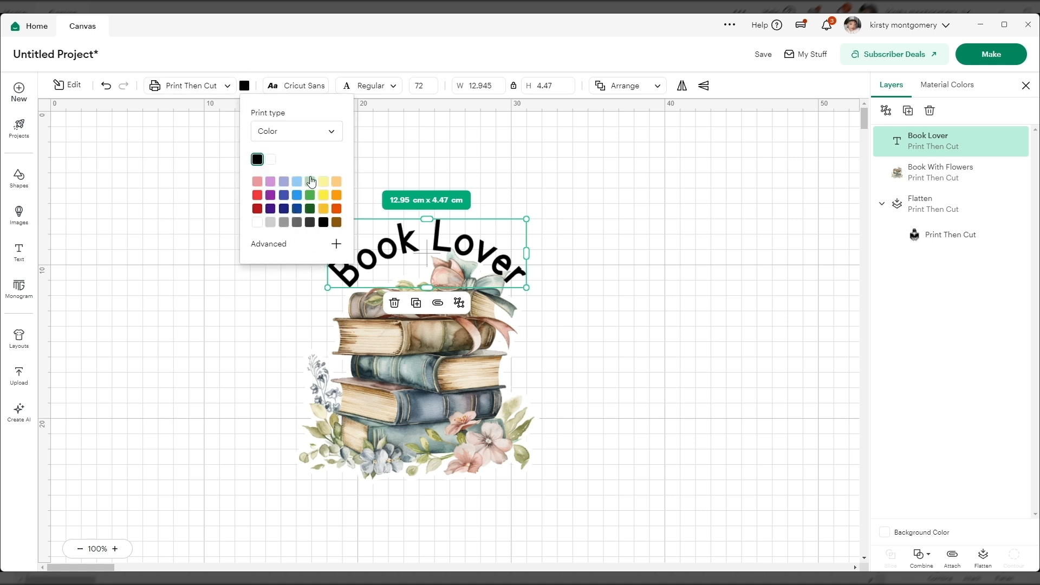
{"action": "left_click", "coordinate": [310, 182]}
{"action": "left_click", "coordinate": [626, 363]}
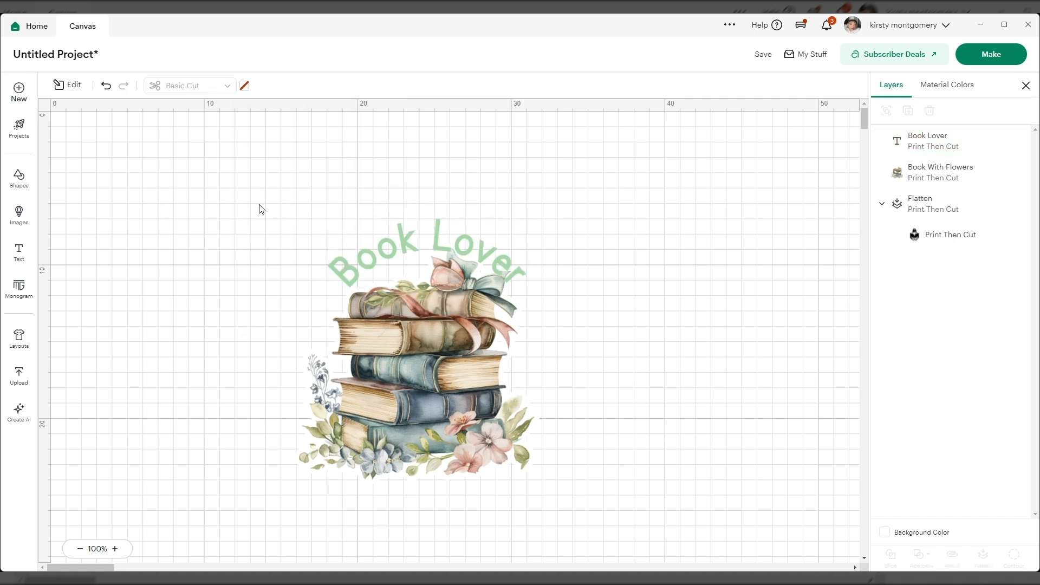
Step: Center the Book Lover text and the Book With Flowers image horizontally on each other
{"action": "left_click", "coordinate": [440, 356]}
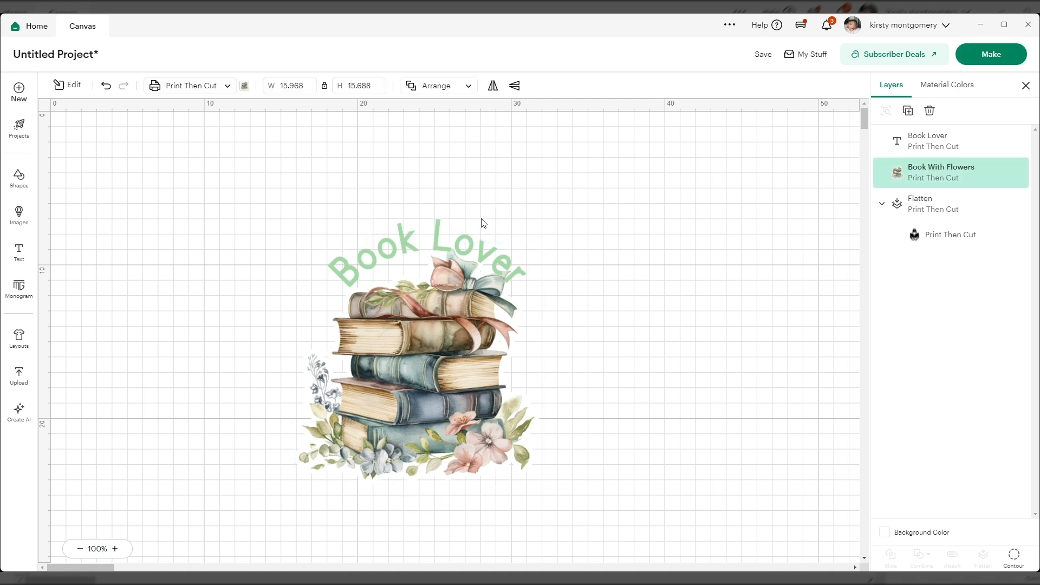
{"action": "left_click", "coordinate": [474, 237]}
{"action": "left_click", "coordinate": [445, 373], "text": "shift"}
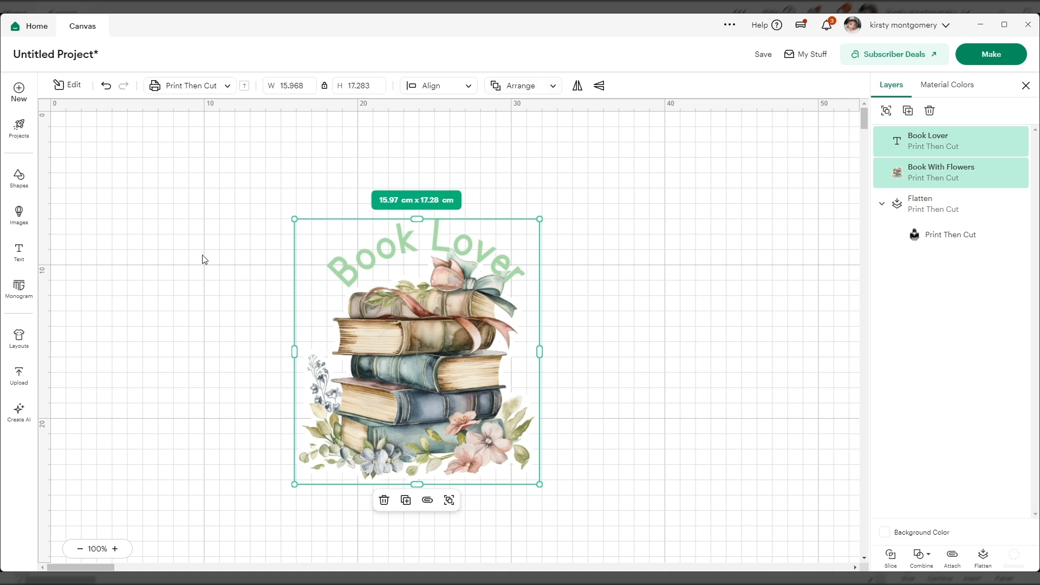
{"action": "left_click", "coordinate": [73, 86]}
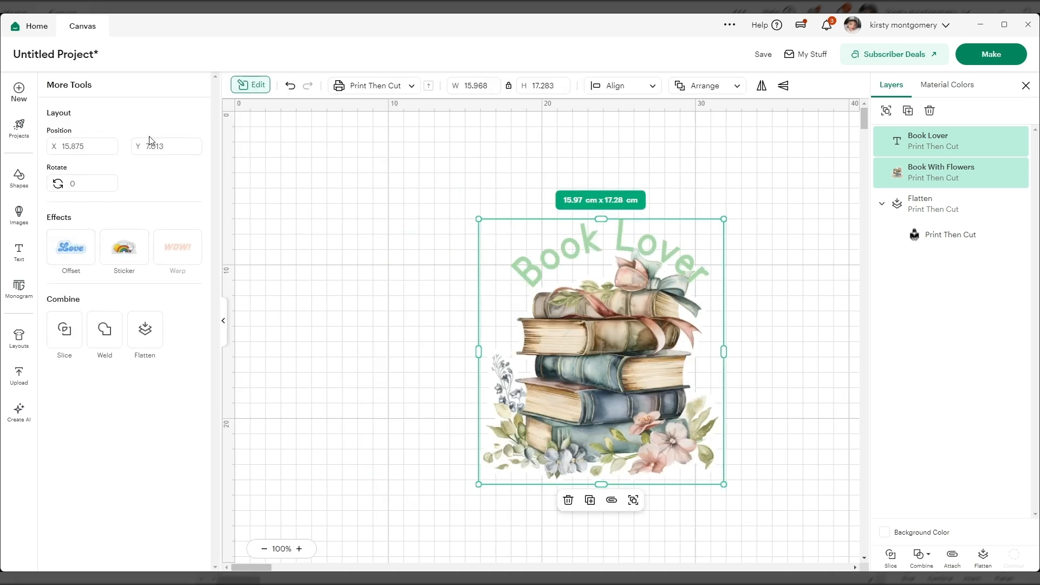
{"action": "left_click", "coordinate": [613, 90]}
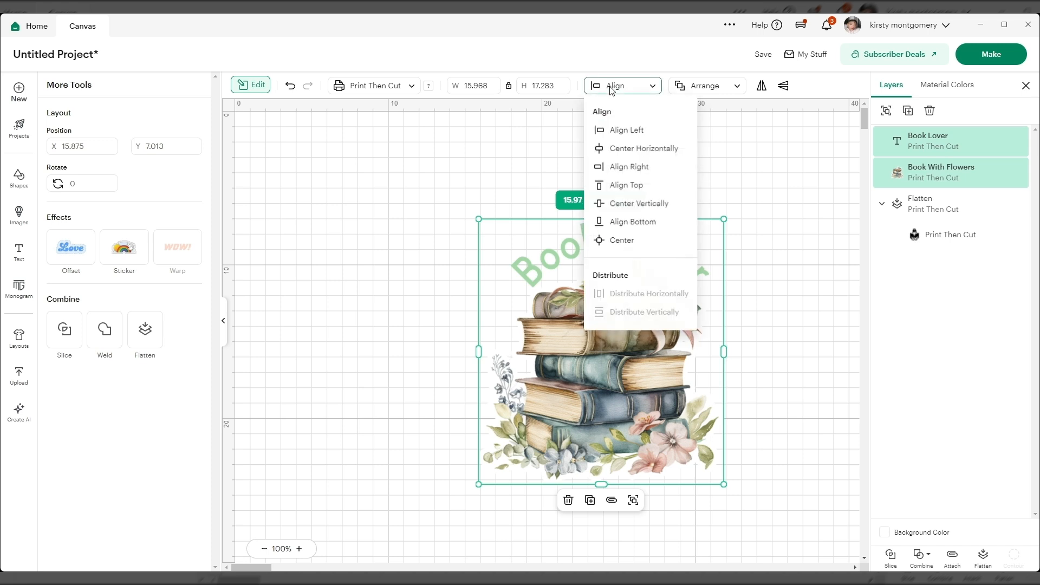
{"action": "left_click", "coordinate": [628, 149]}
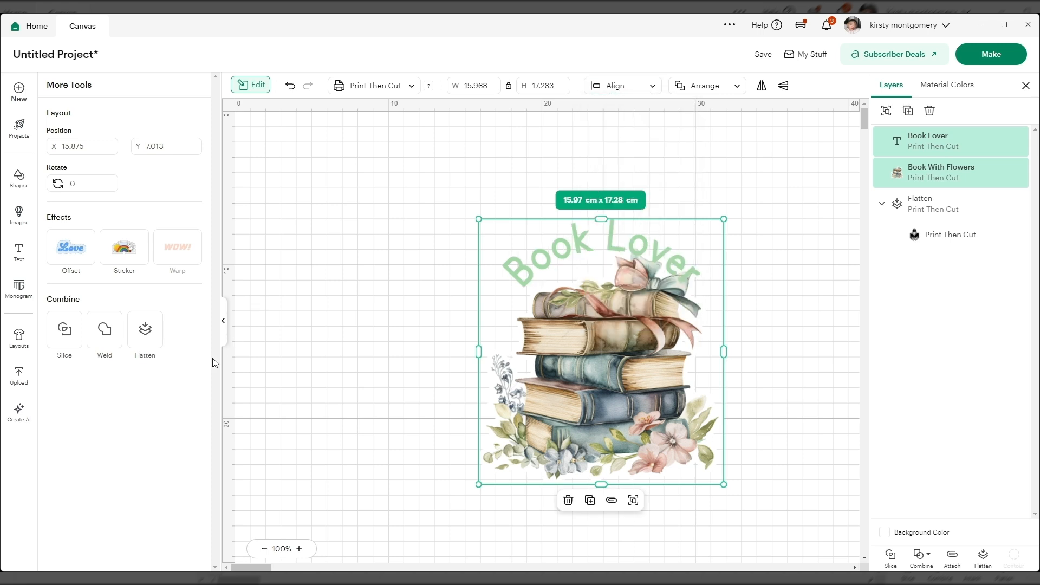
{"action": "left_click", "coordinate": [224, 325]}
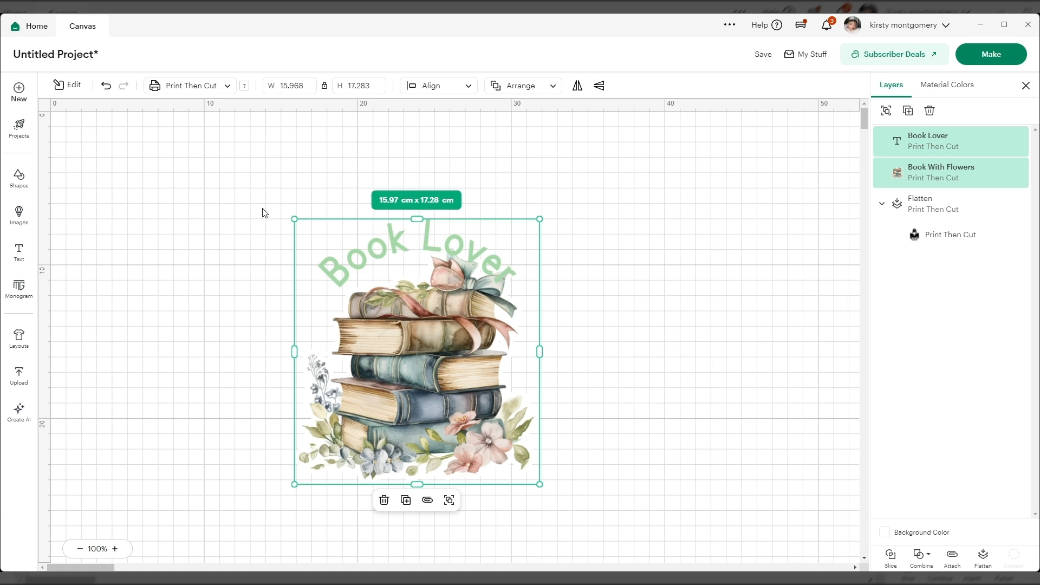
Step: Attach the Book Lover text to the Book With Flowers image
{"action": "left_click_drag", "start_coordinate": [252, 214], "coordinate": [562, 475]}
{"action": "left_click", "coordinate": [952, 557]}
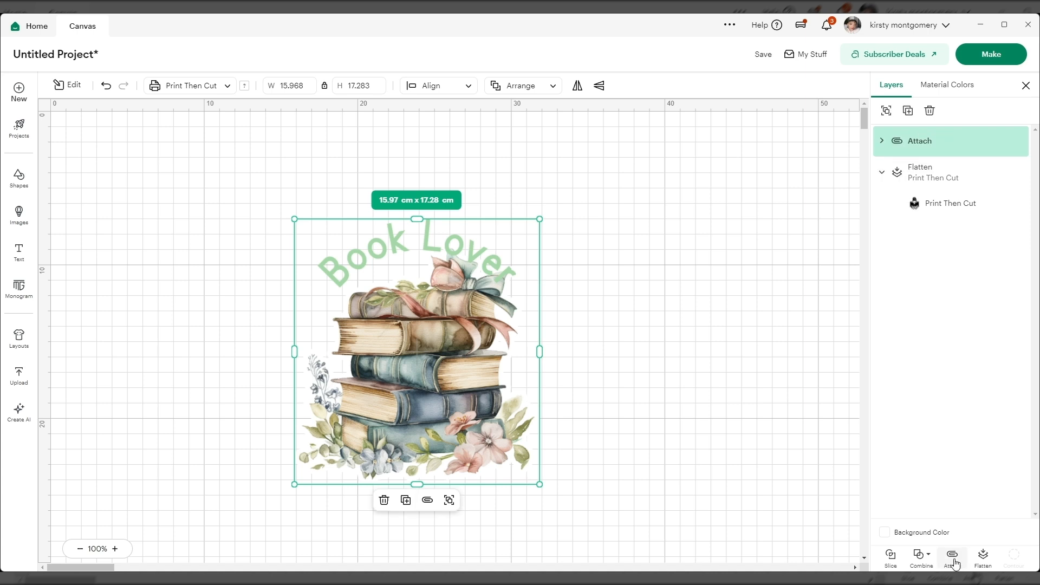
{"action": "left_click", "coordinate": [578, 339]}
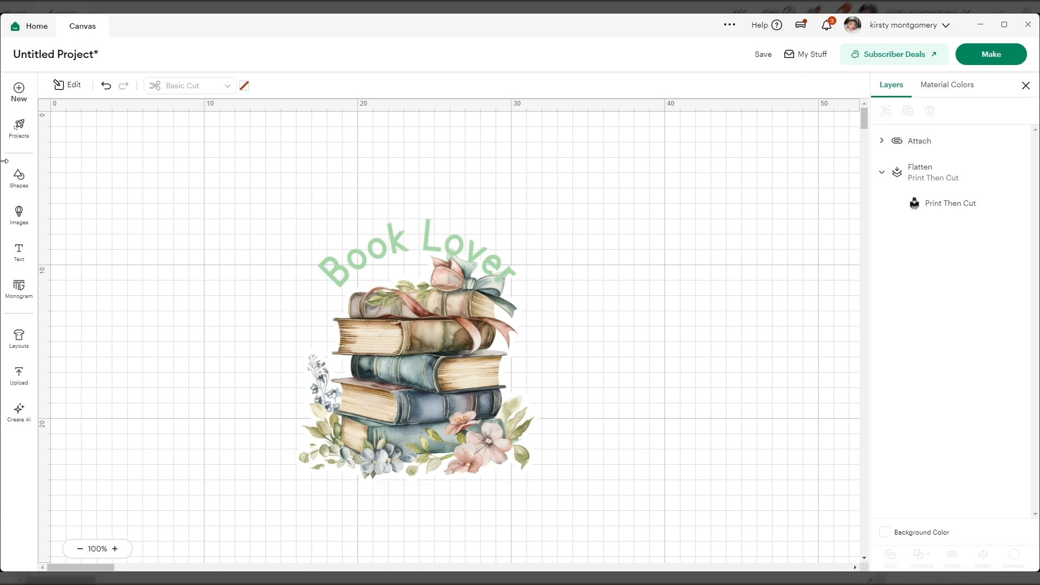
Step: Add a circle, send it one layer backward, enlarge it to about 21.59 cm and place it behind the attached Book Lover design
{"action": "left_click", "coordinate": [22, 189]}
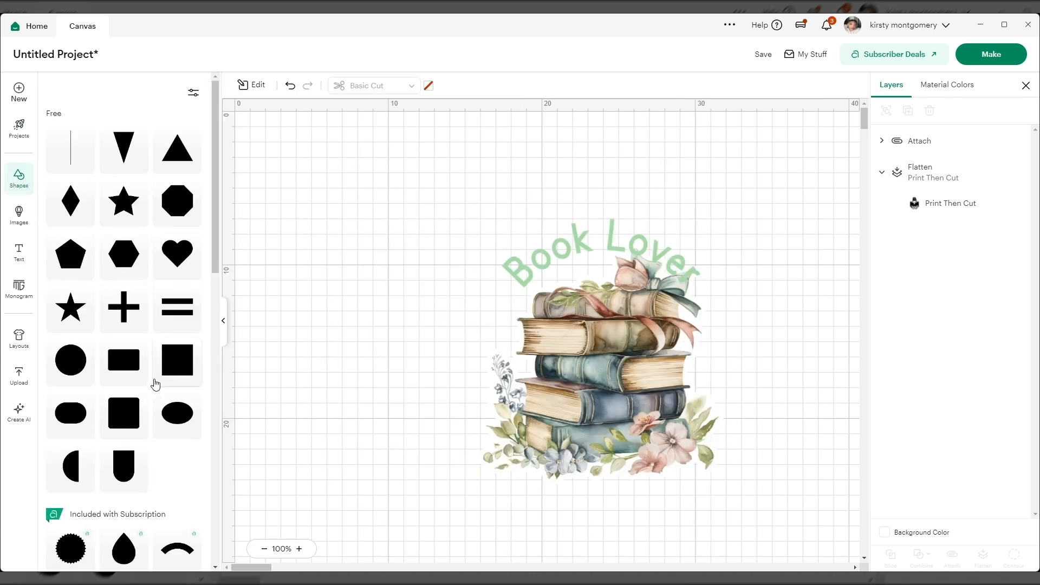
{"action": "left_click", "coordinate": [71, 360]}
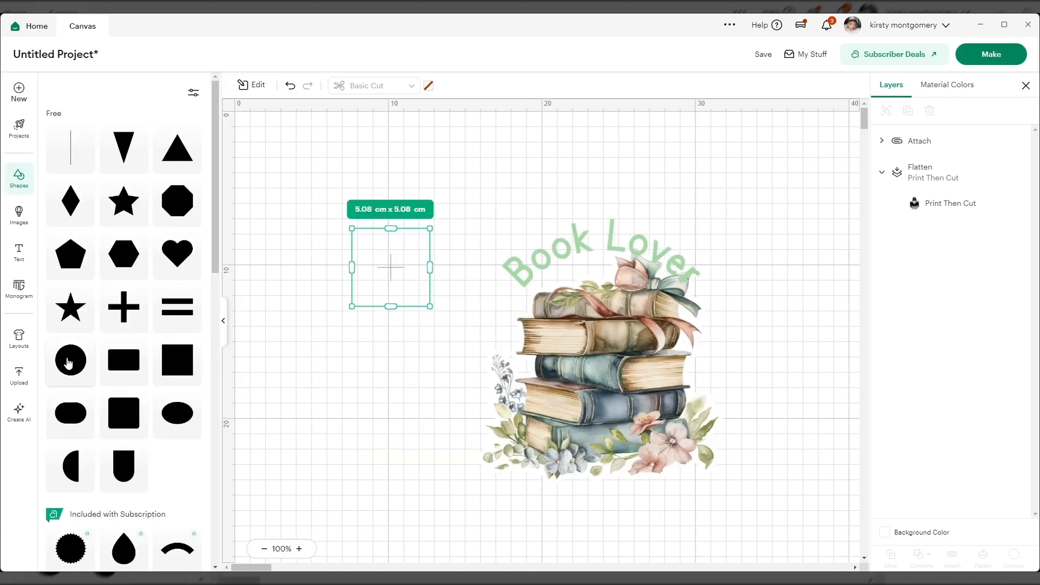
{"action": "left_click", "coordinate": [223, 325]}
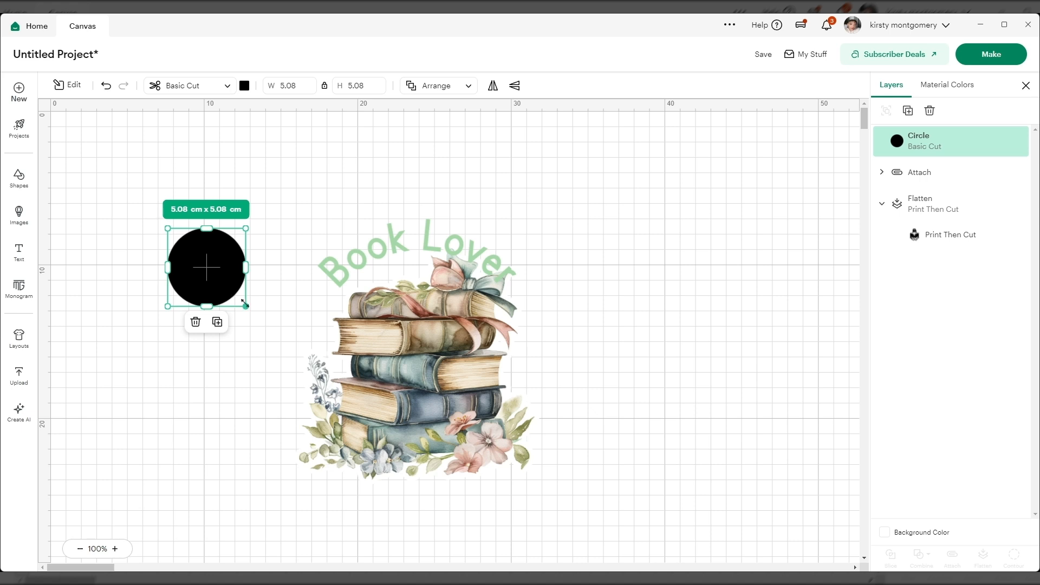
{"action": "left_click", "coordinate": [464, 87]}
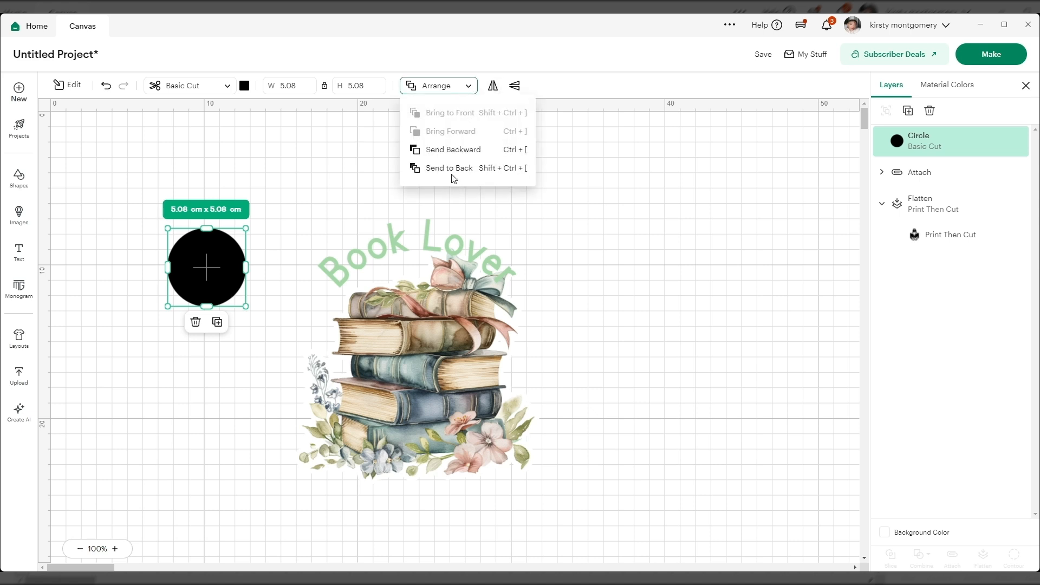
{"action": "left_click", "coordinate": [458, 150]}
{"action": "left_click_drag", "start_coordinate": [247, 306], "coordinate": [499, 559]}
{"action": "left_click_drag", "start_coordinate": [277, 474], "coordinate": [359, 451]}
Step: Center the attached Book Lover design and the circle on each other both ways
{"action": "left_click_drag", "start_coordinate": [179, 209], "coordinate": [596, 459]}
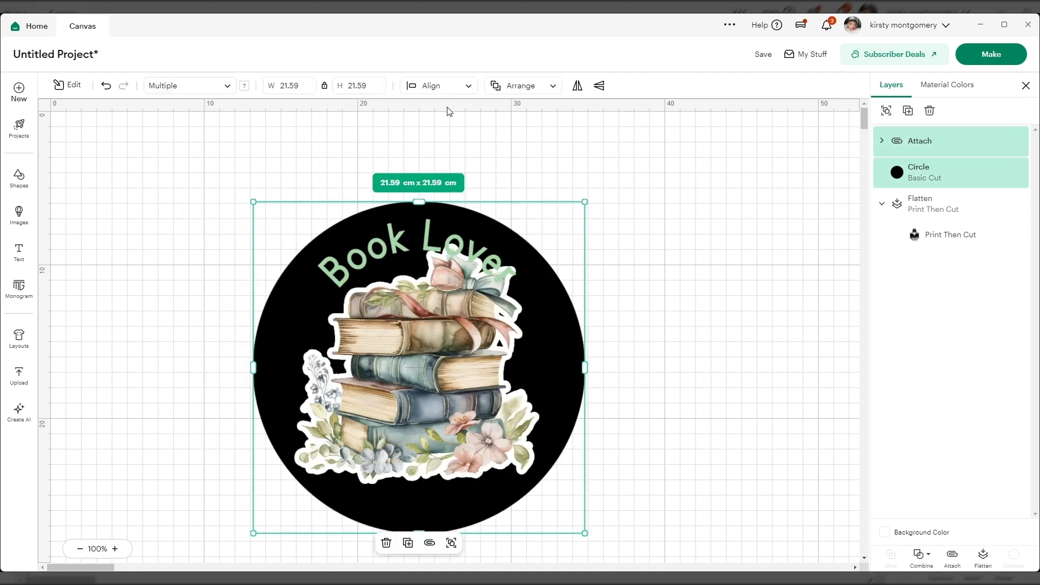
{"action": "left_click", "coordinate": [464, 87]}
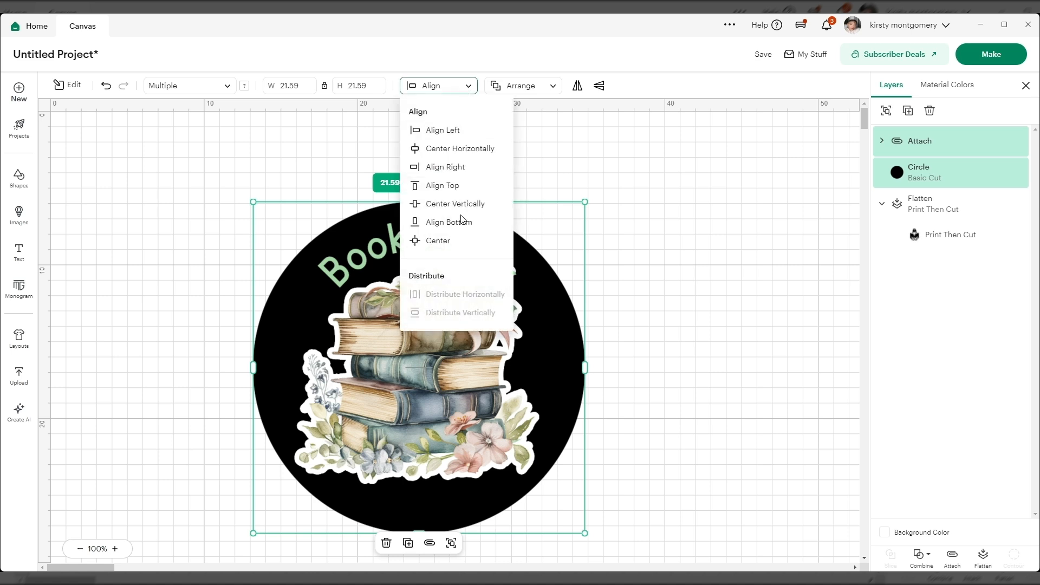
{"action": "left_click", "coordinate": [603, 271]}
{"action": "left_click", "coordinate": [659, 286]}
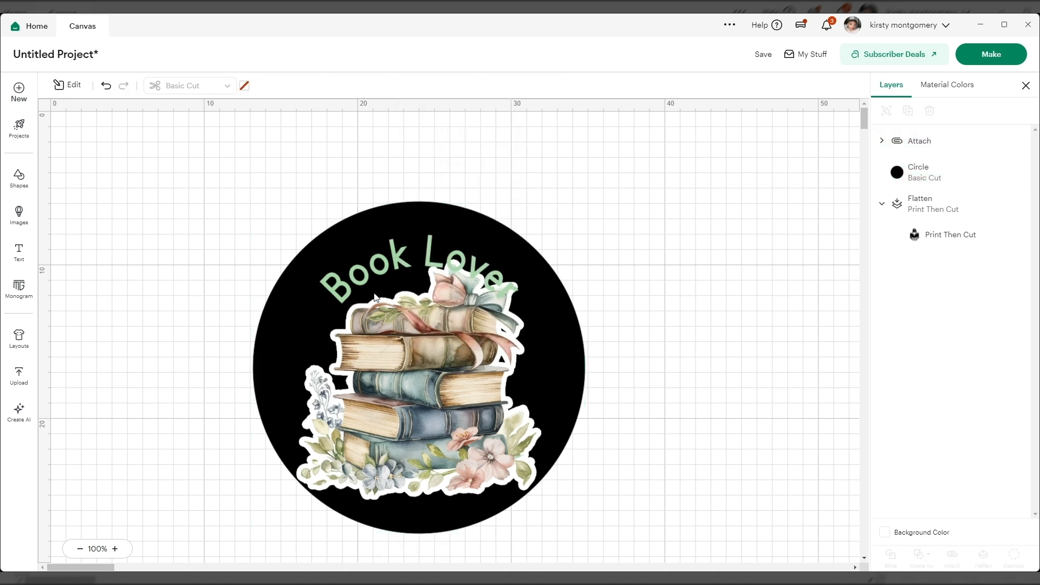
Step: Color the background circle white and change it to Print Then Cut
{"action": "left_click", "coordinate": [293, 310]}
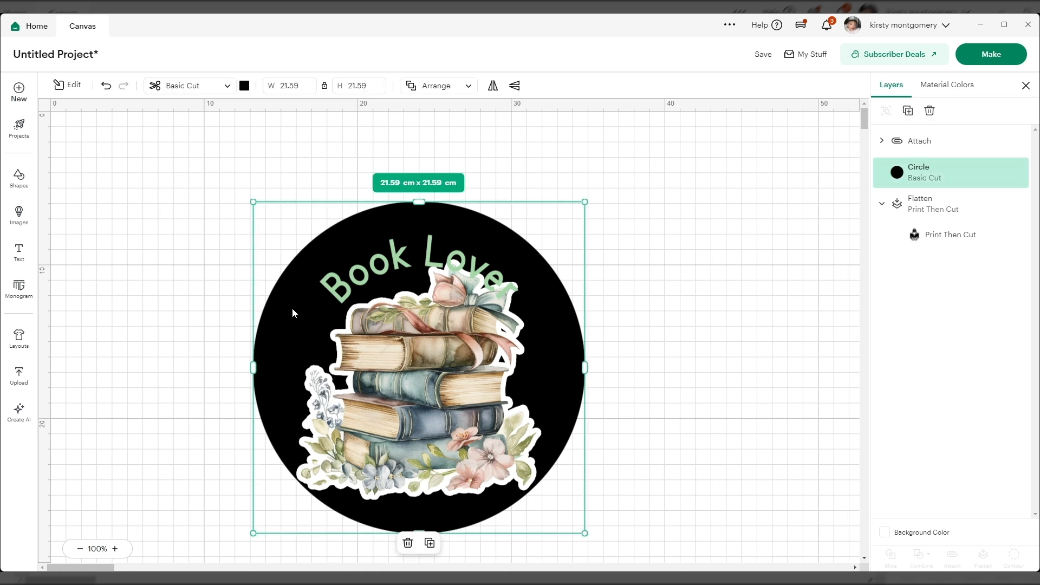
{"action": "left_click", "coordinate": [244, 87]}
{"action": "left_click", "coordinate": [257, 194]}
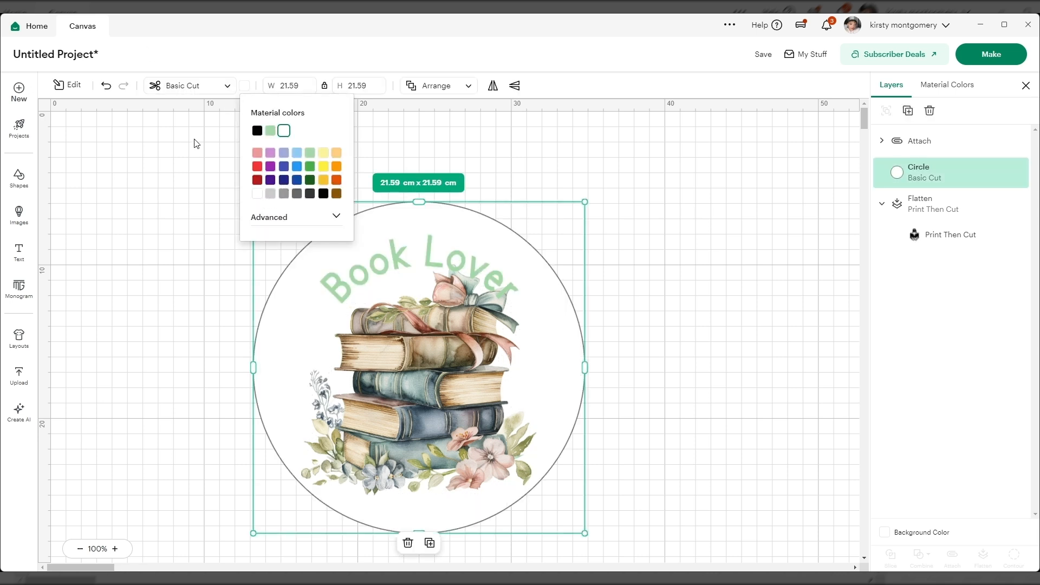
{"action": "left_click", "coordinate": [226, 87]}
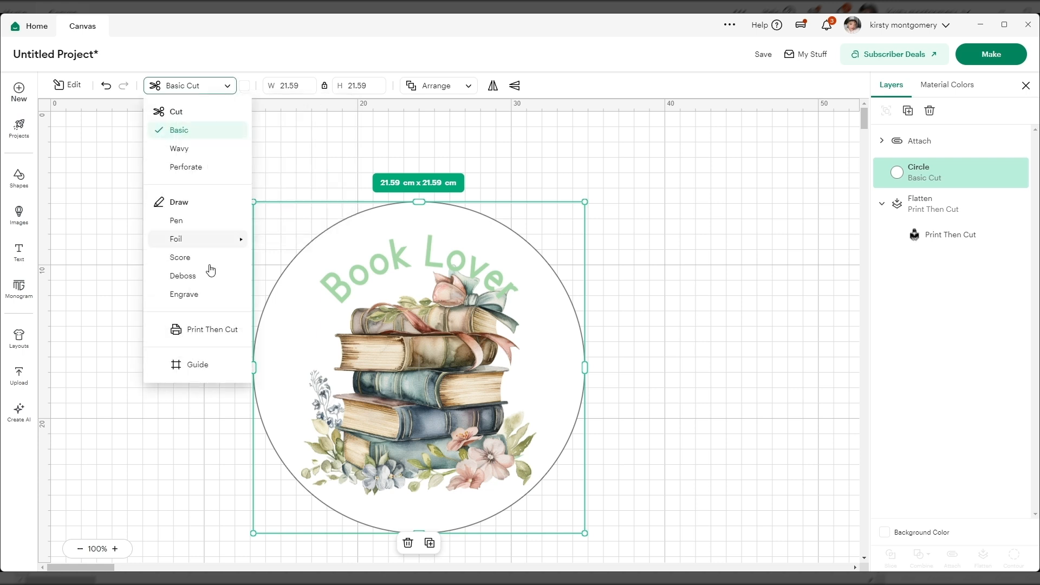
{"action": "left_click", "coordinate": [221, 334]}
{"action": "left_click", "coordinate": [615, 297]}
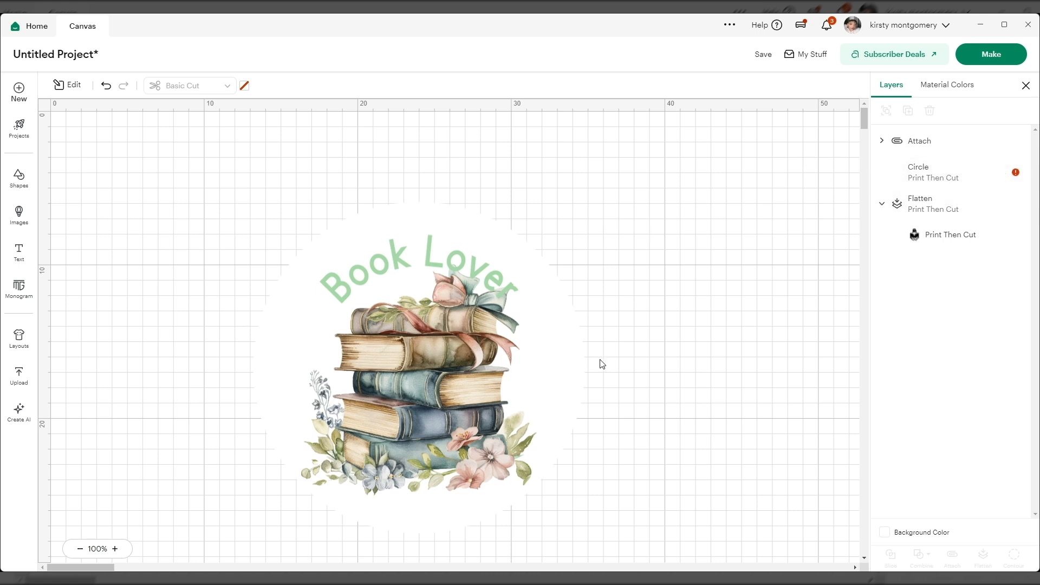
Step: Move the circle and Book Lover design higher on the canvas and hide the flattened layer of the woman reading
{"action": "left_click_drag", "start_coordinate": [245, 236], "coordinate": [450, 328]}
{"action": "left_click", "coordinate": [702, 225]}
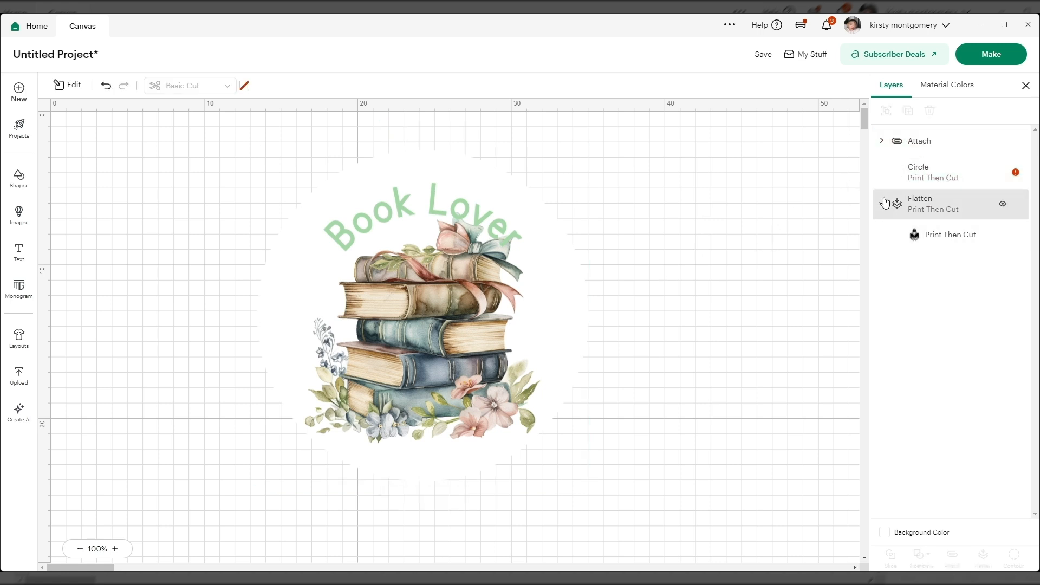
{"action": "left_click", "coordinate": [883, 143]}
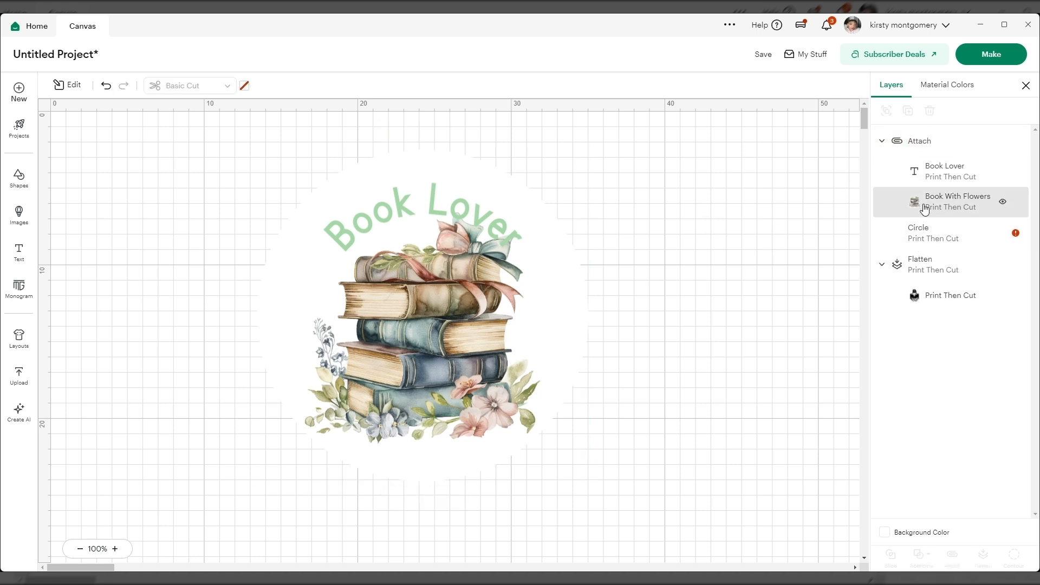
{"action": "left_click", "coordinate": [1002, 266]}
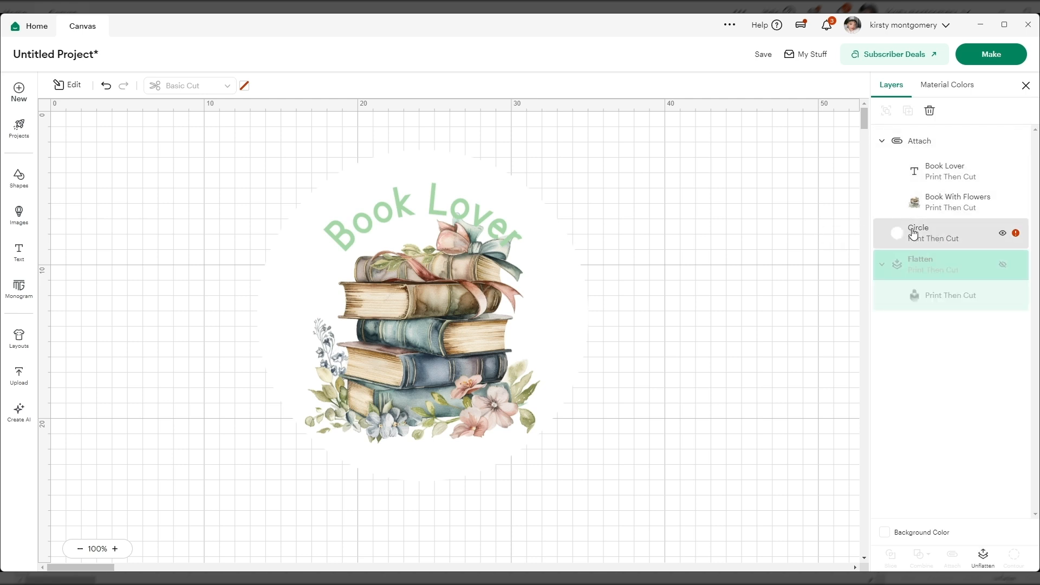
Step: Attach the white circle to the Book Lover design and flatten them into one printable layer
{"action": "left_click_drag", "start_coordinate": [247, 172], "coordinate": [639, 462]}
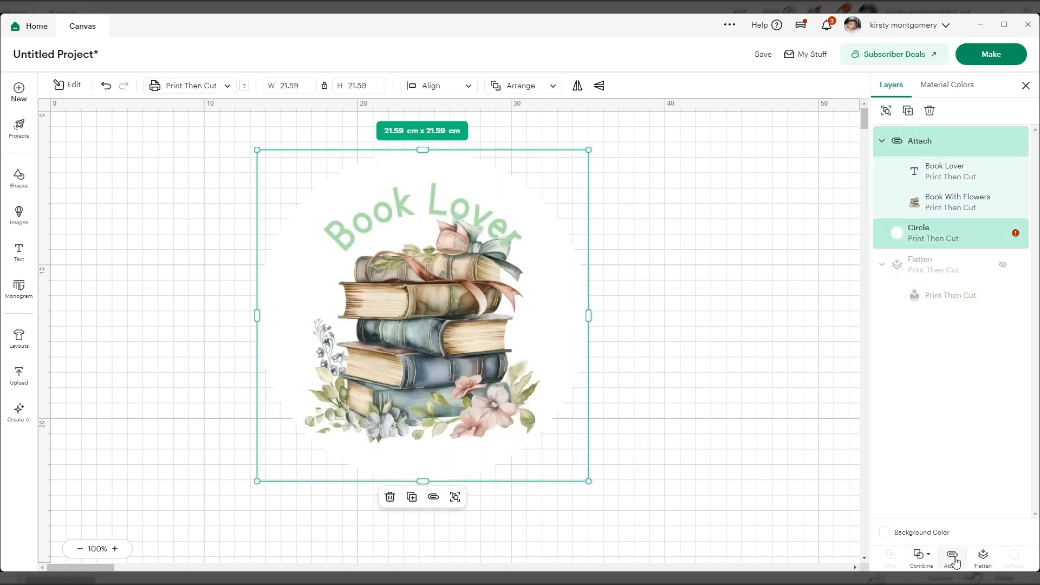
{"action": "left_click", "coordinate": [953, 557]}
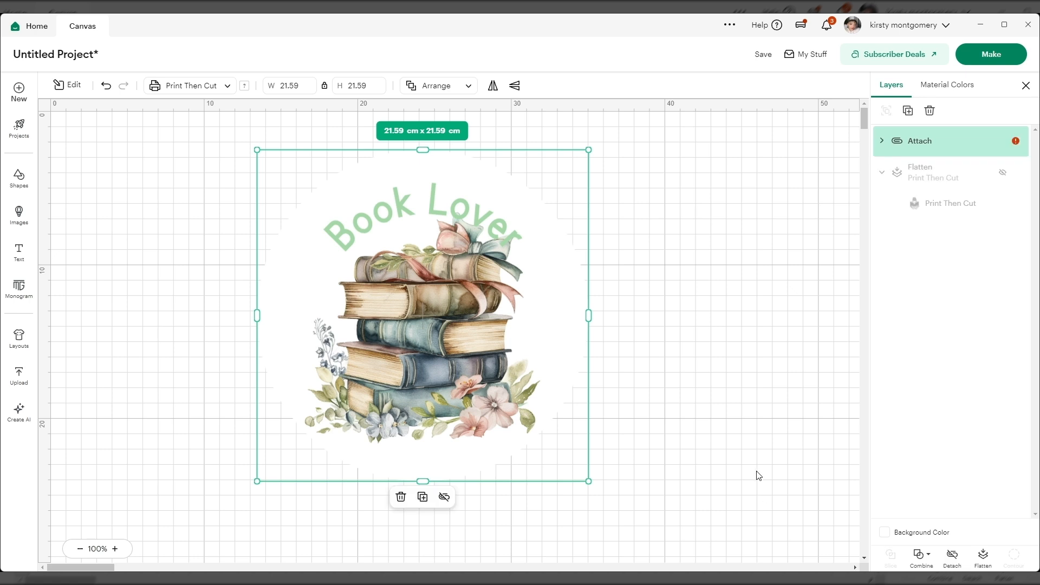
{"action": "left_click", "coordinate": [980, 557]}
{"action": "left_click", "coordinate": [880, 143]}
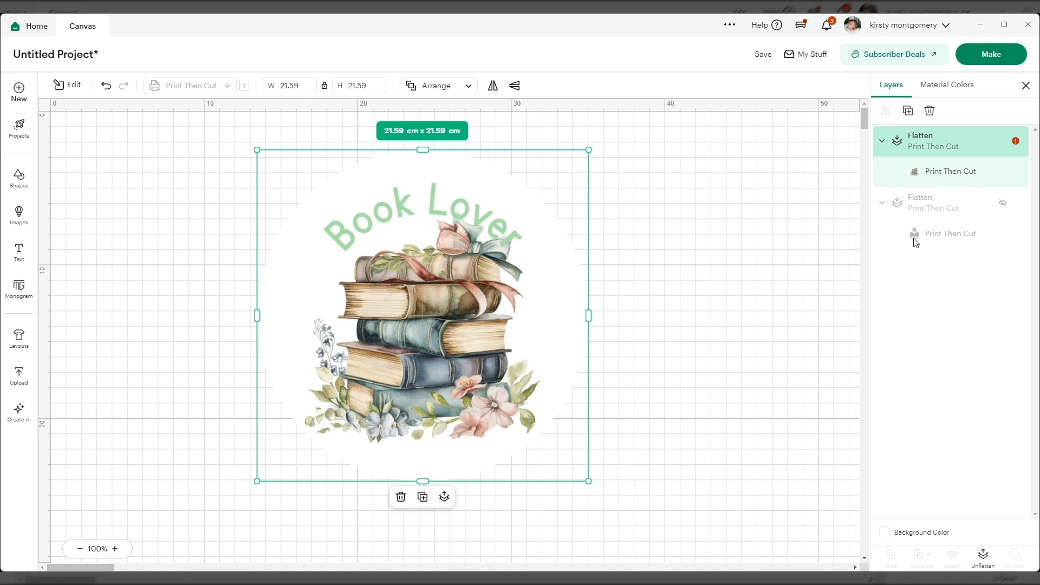
Step: Check the warning on the flattened Book Lover layer and reposition the design on the canvas
{"action": "left_click", "coordinate": [1016, 143]}
{"action": "left_click_drag", "start_coordinate": [393, 291], "coordinate": [444, 296]}
{"action": "left_click", "coordinate": [681, 245]}
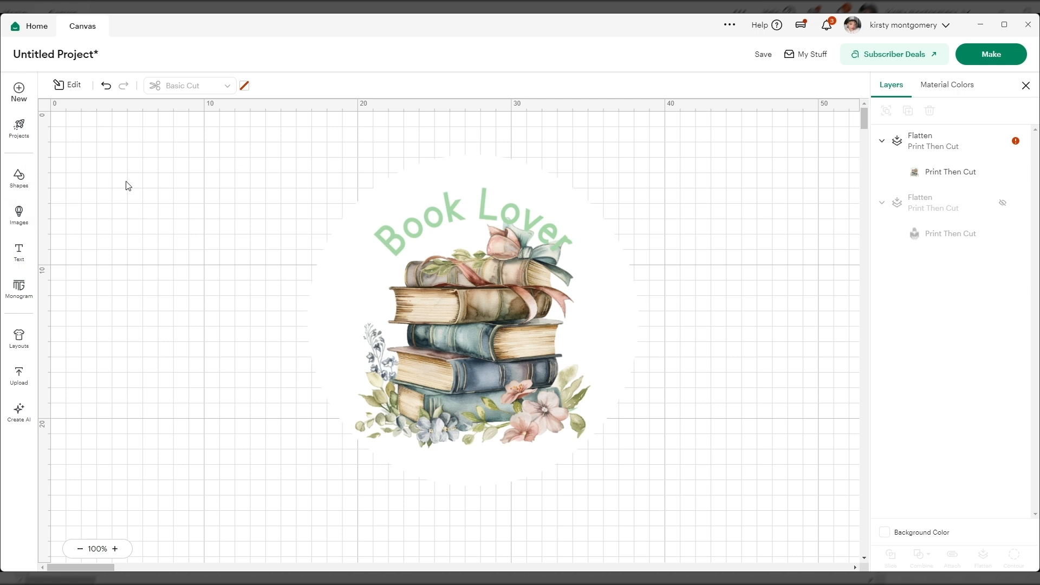
{"action": "left_click_drag", "start_coordinate": [507, 334], "coordinate": [460, 332]}
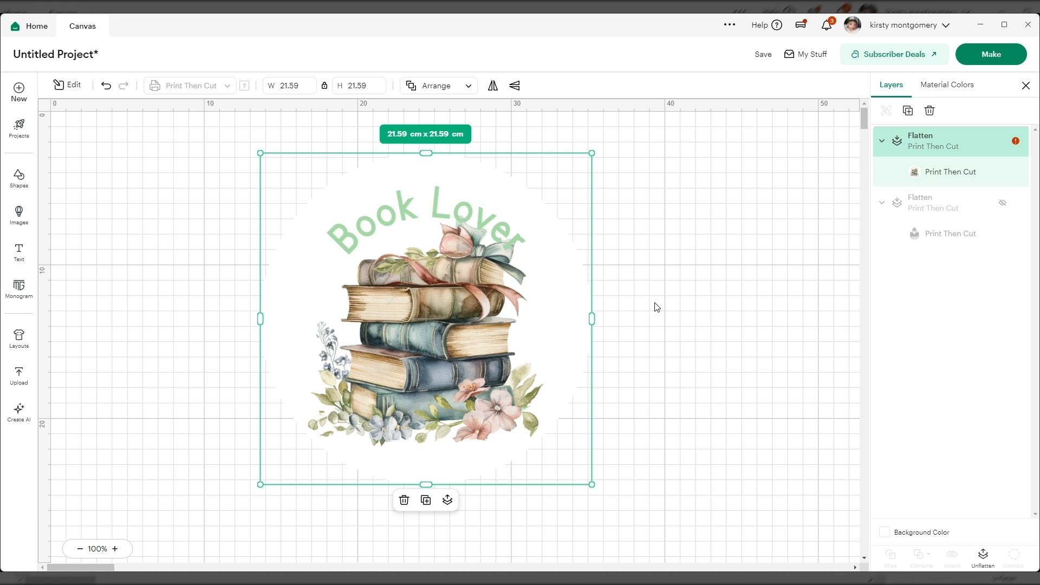
{"action": "mouse_move", "coordinate": [414, 331]}
{"action": "left_mouse_down"}
{"action": "mouse_move", "coordinate": [434, 313]}
{"action": "mouse_move", "coordinate": [418, 352]}
{"action": "left_mouse_up"}
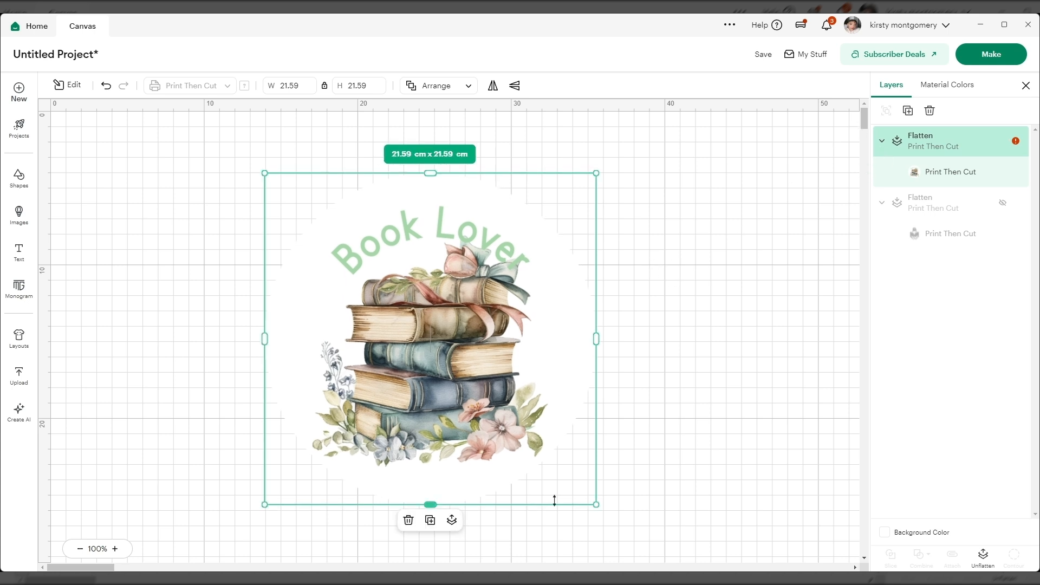
Step: Unhide the flattened layer of the woman reading, view it on the canvas, and select the flattened Book Lover layer
{"action": "left_click", "coordinate": [879, 142]}
{"action": "left_click", "coordinate": [880, 141]}
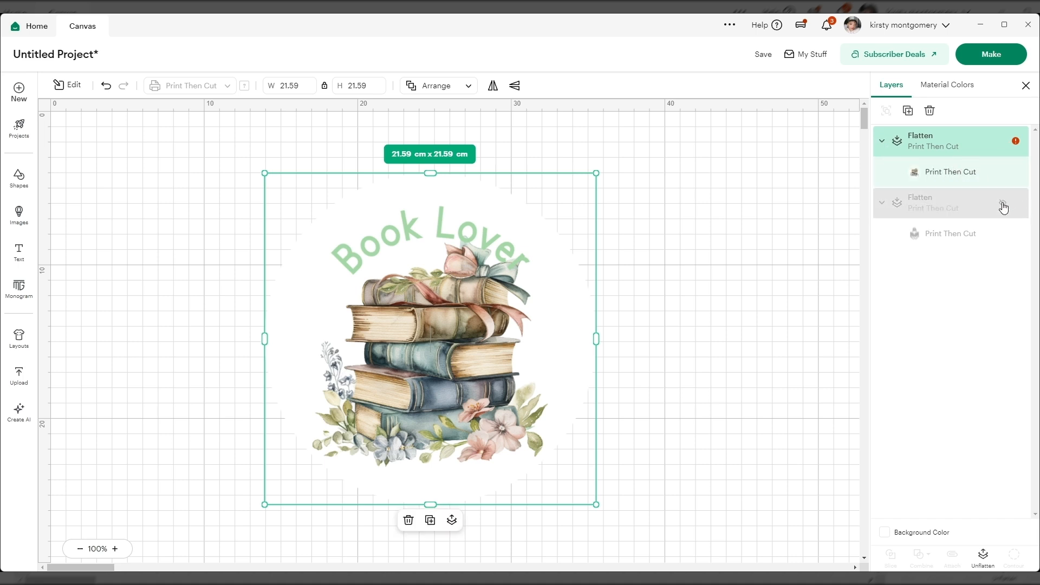
{"action": "left_click", "coordinate": [1003, 203]}
{"action": "left_click", "coordinate": [984, 202]}
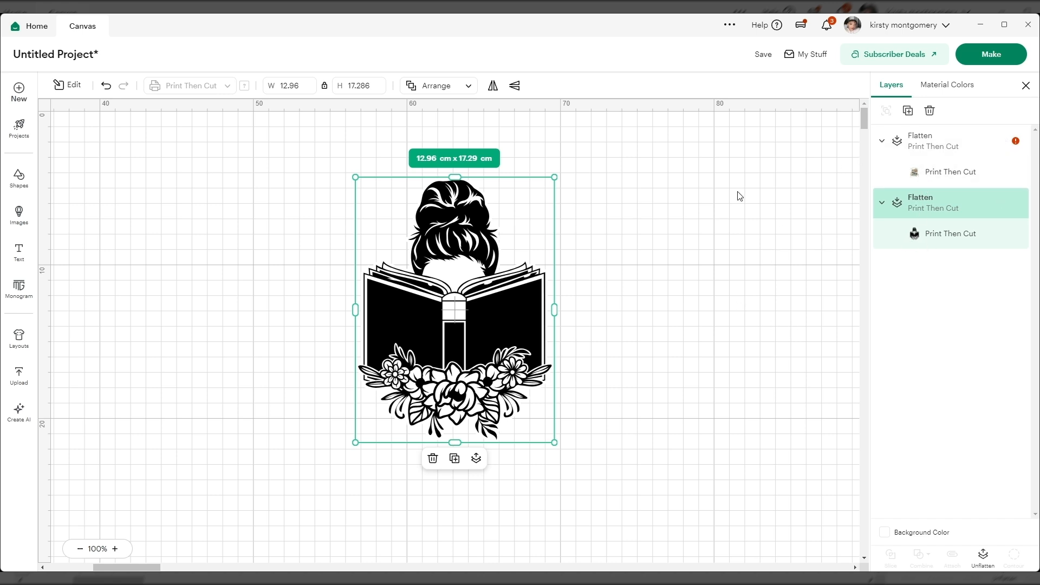
{"action": "left_click", "coordinate": [913, 171]}
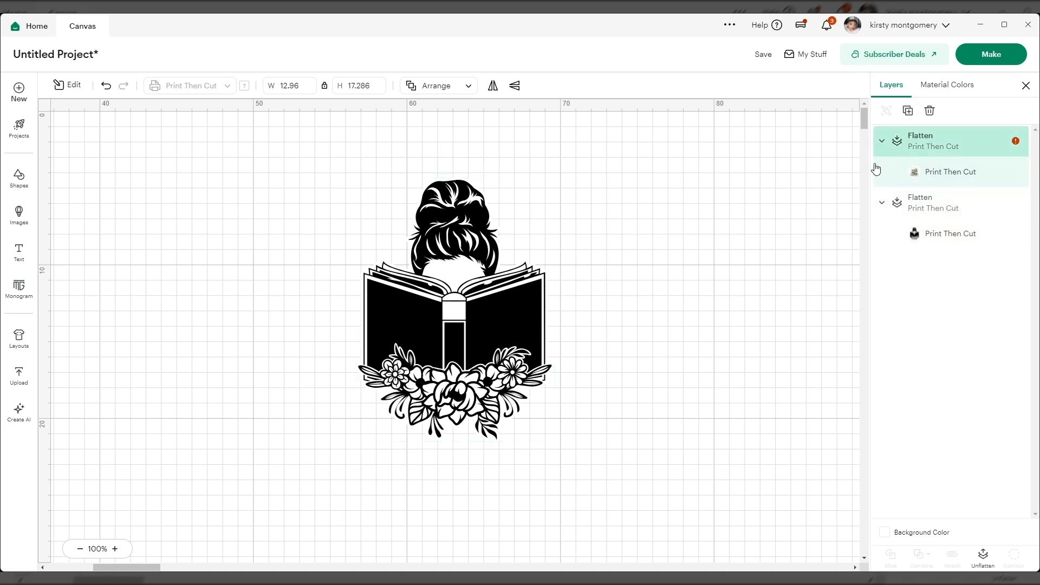